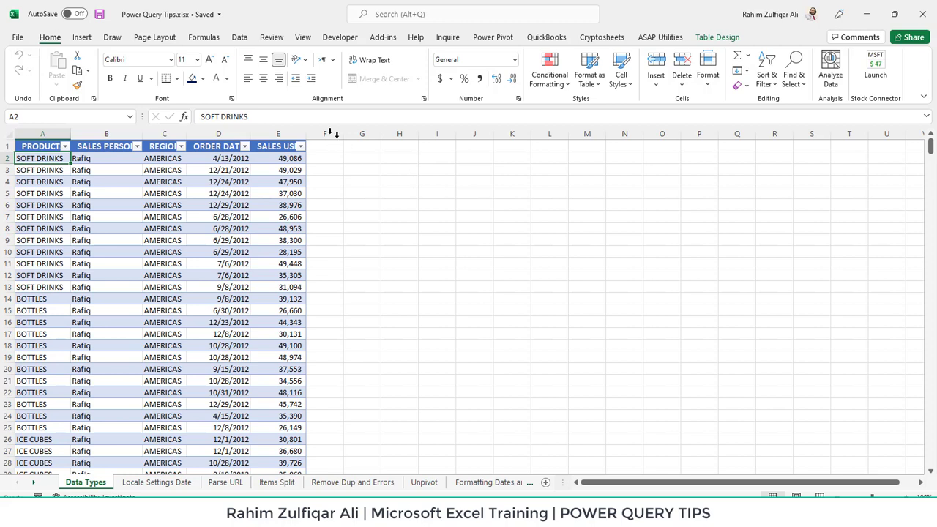
# Step: Look through the workbook's sheets from Locale Settings Date to Formatting Dates and Numbers, returning to the Data Types sheet
pyautogui.click(240, 41)
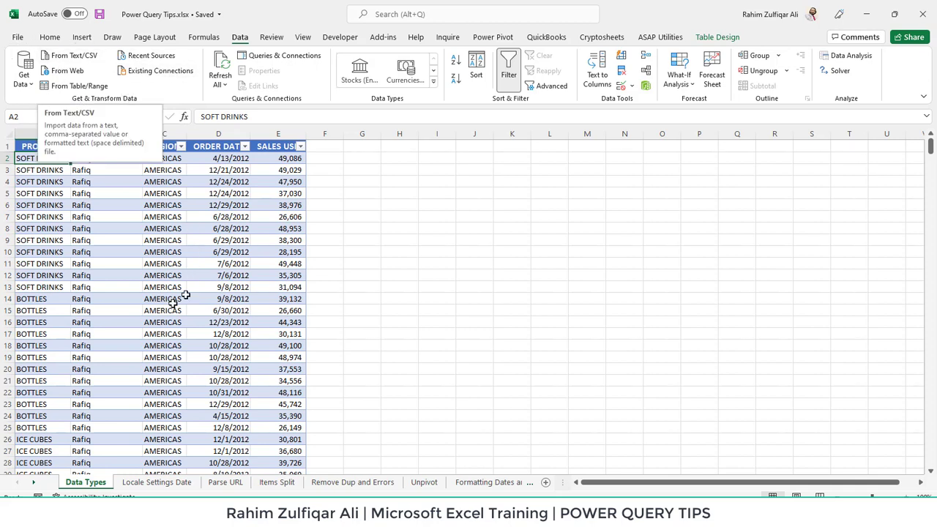
pyautogui.click(162, 265)
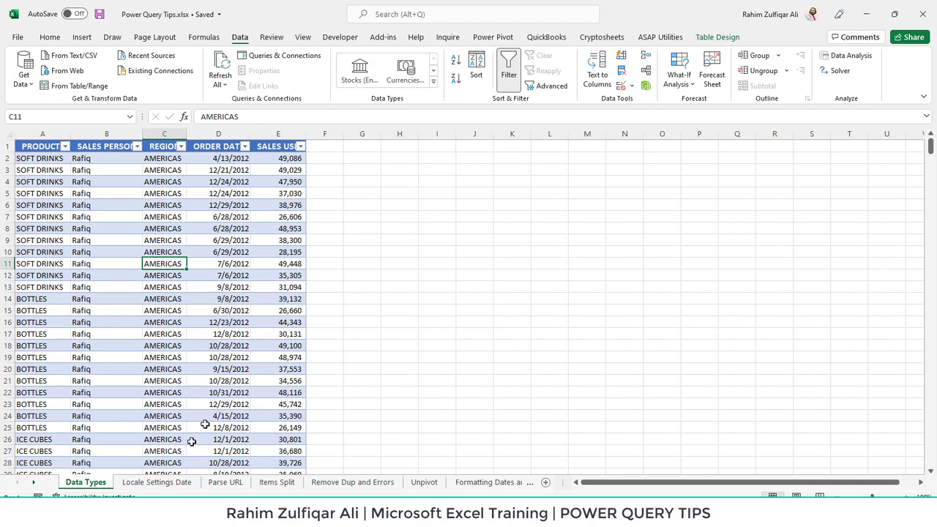
pyautogui.click(175, 481)
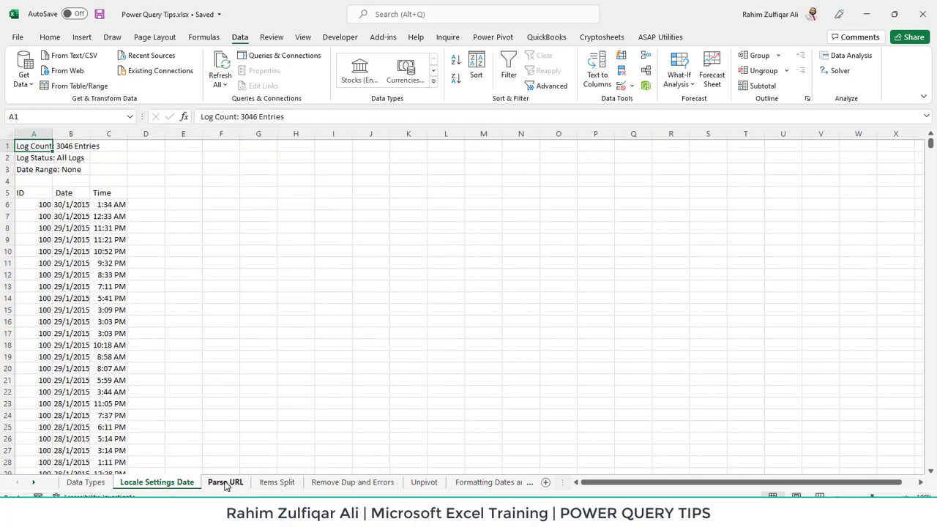
pyautogui.click(226, 483)
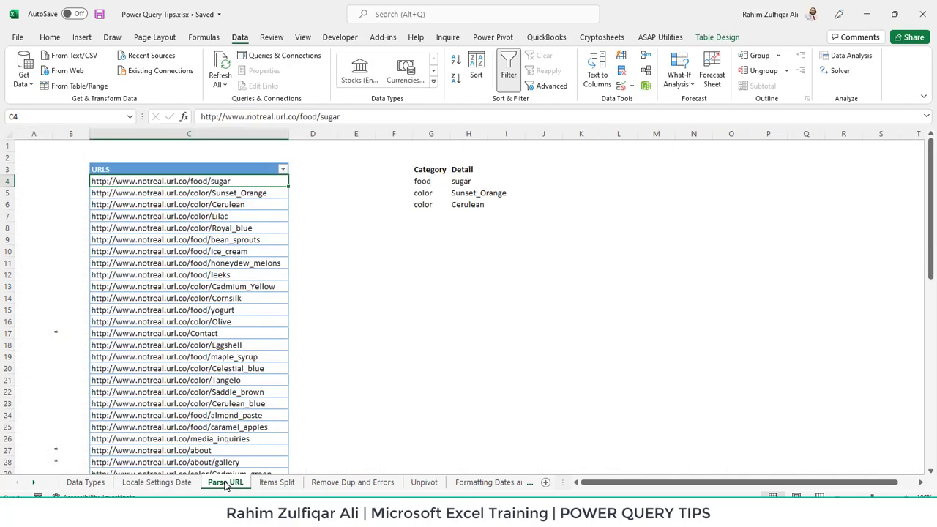
pyautogui.click(284, 486)
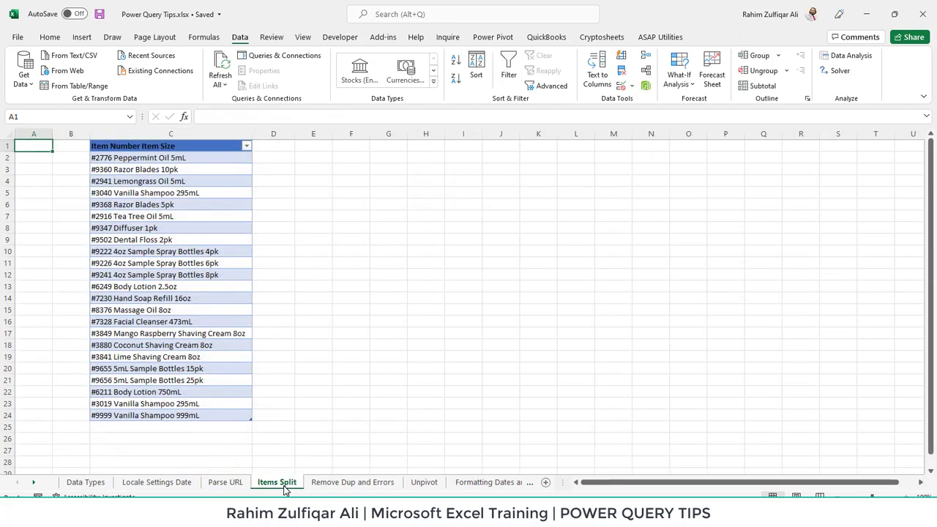
pyautogui.click(339, 486)
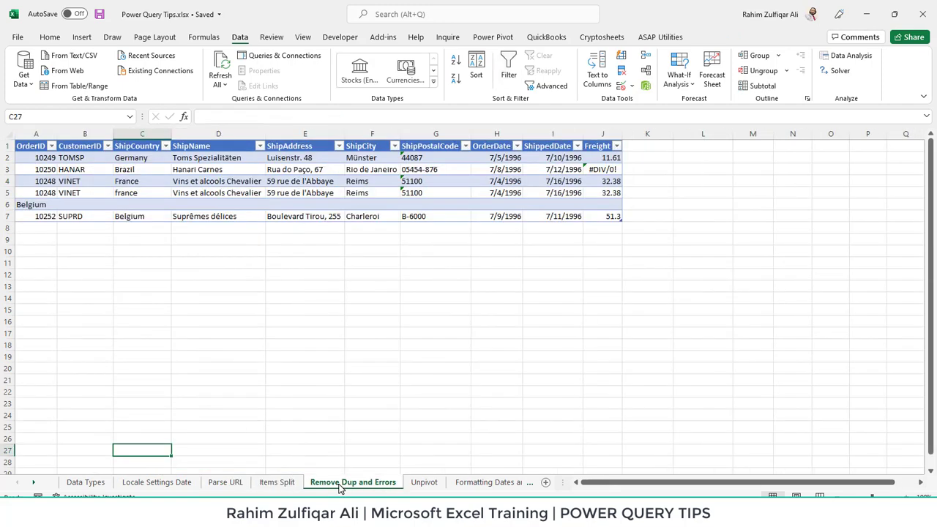
pyautogui.click(426, 486)
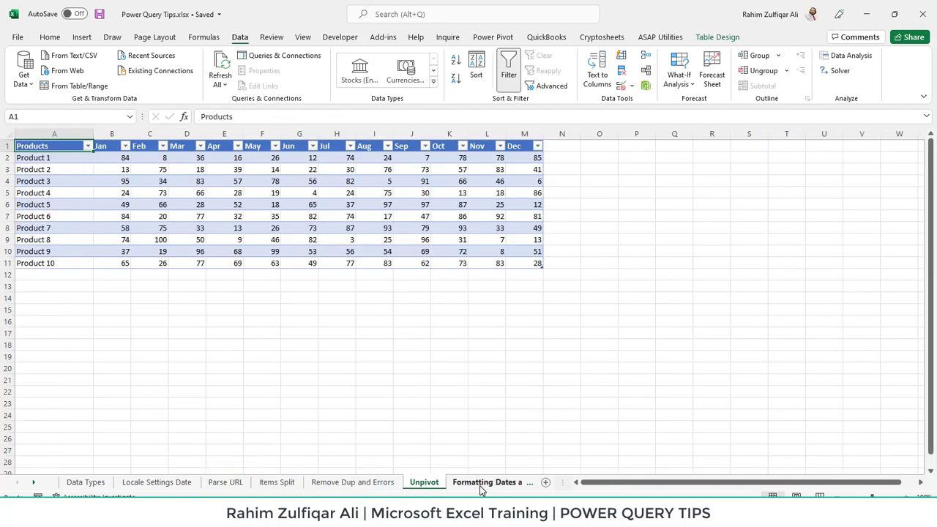
pyautogui.click(481, 486)
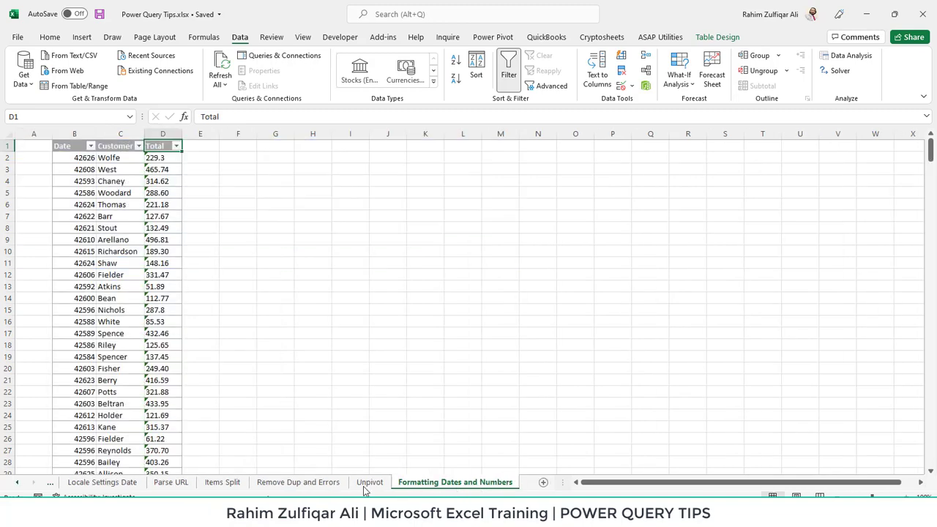
pyautogui.click(17, 482)
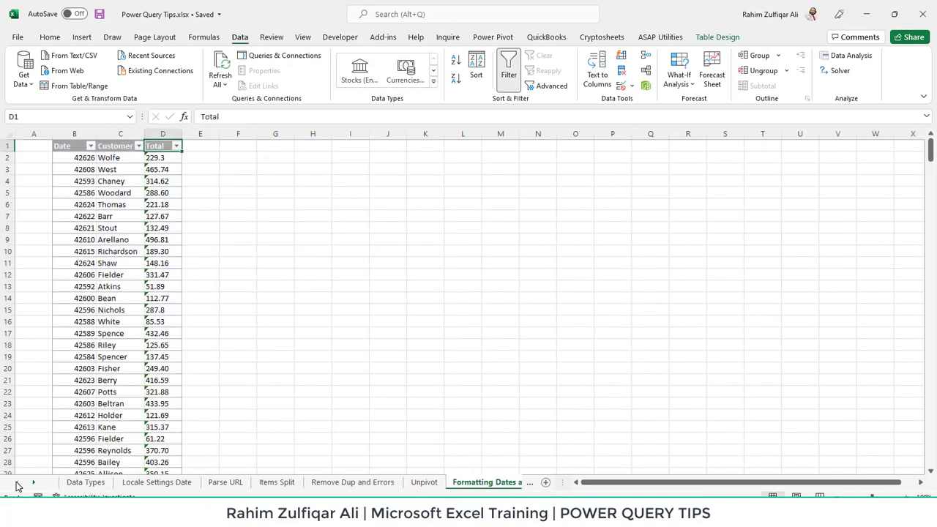
pyautogui.click(64, 483)
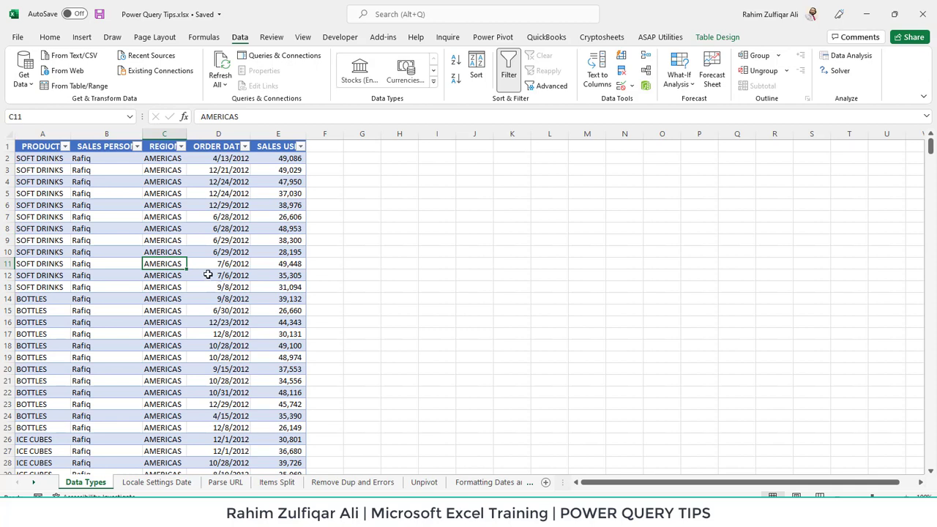
# Step: Select the entire sales table on the Data Types sheet and load it into the Power Query Editor
pyautogui.click(125, 181)
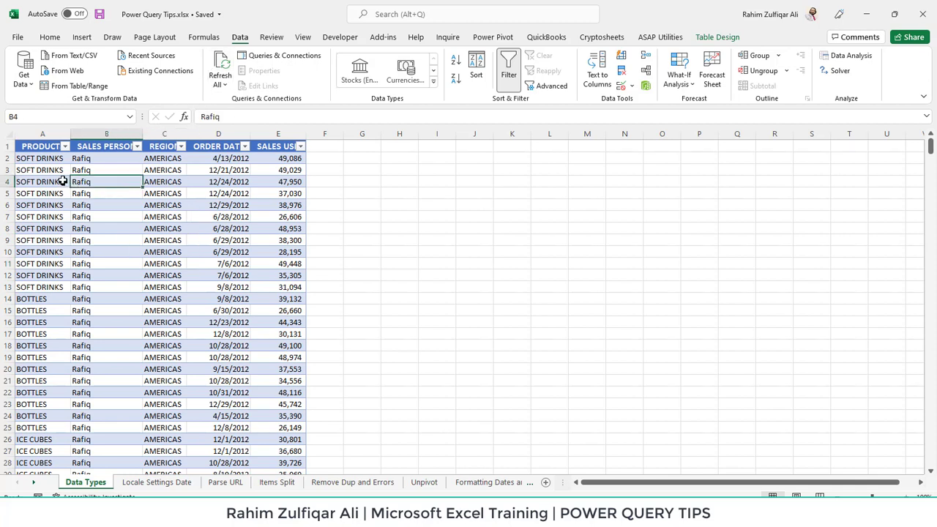
pyautogui.click(49, 149)
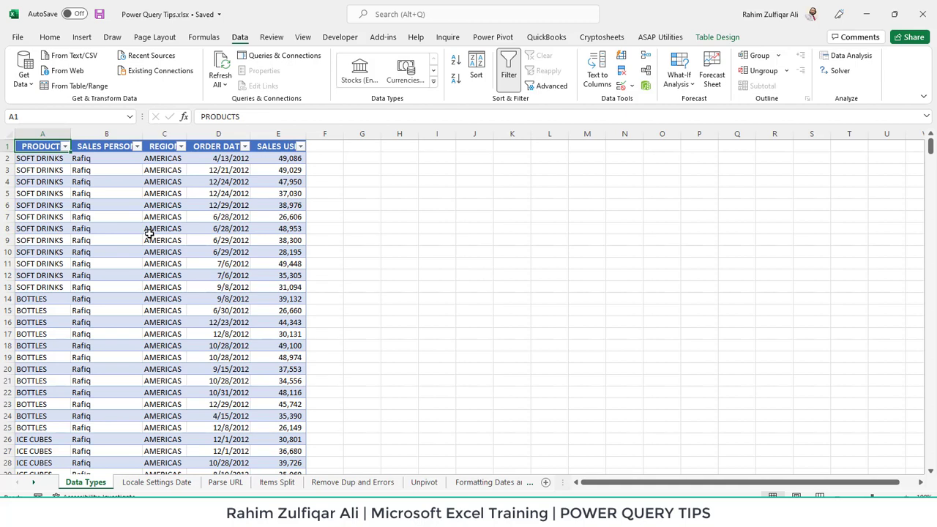
pyautogui.hotkey('ctrl', 'shift', 'End')
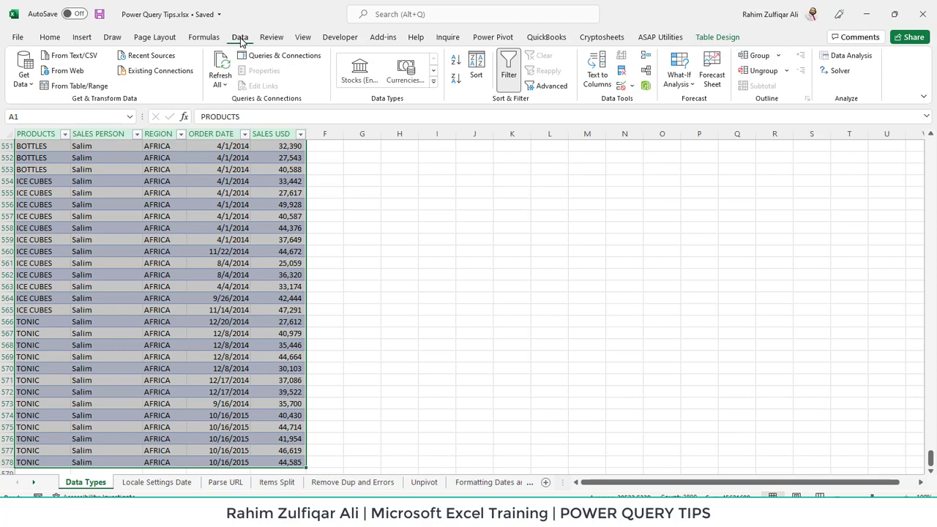
pyautogui.click(71, 86)
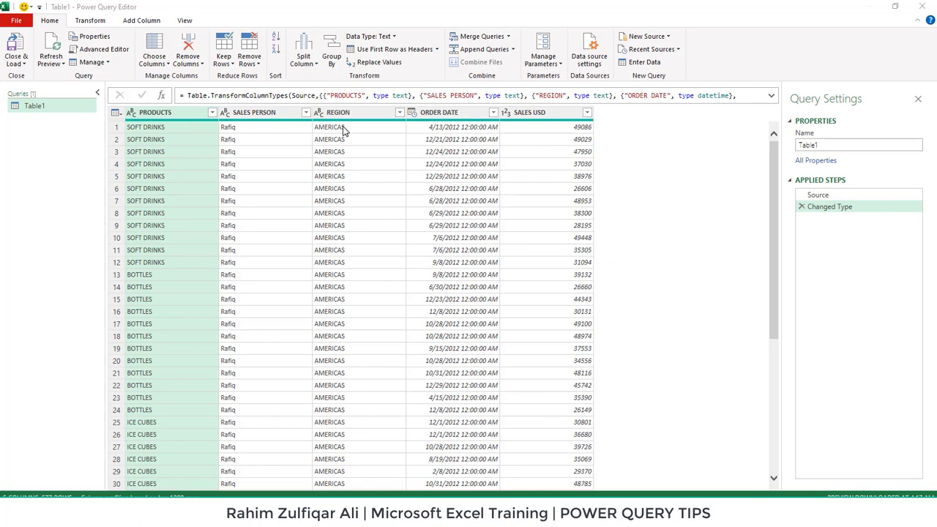
# Step: Examine the data types of the query's columns and the type choices available for the SALES PERSON column
pyautogui.click(274, 117)
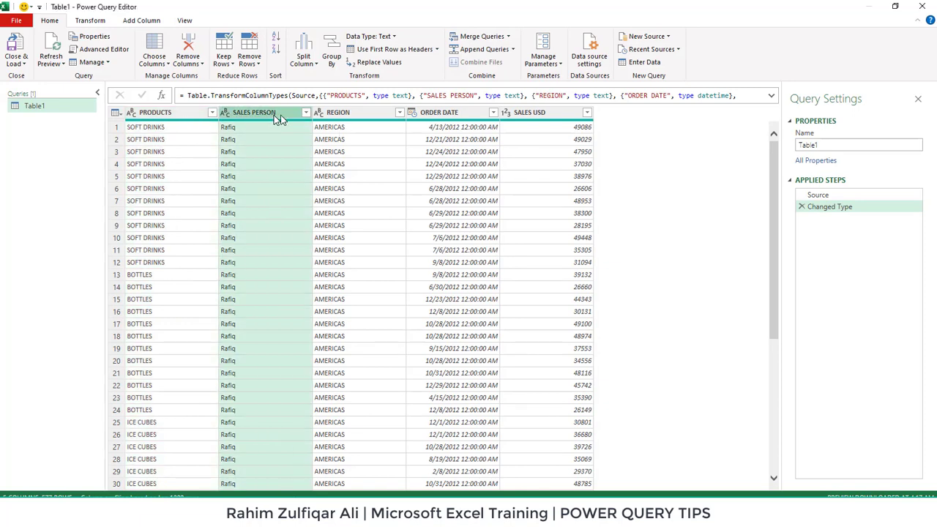
pyautogui.click(349, 116)
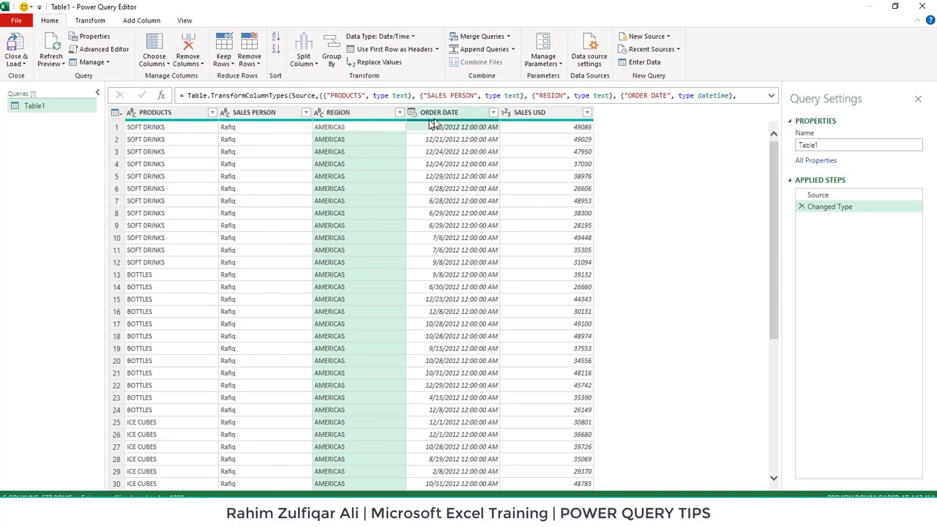
pyautogui.click(430, 125)
pyautogui.click(188, 114)
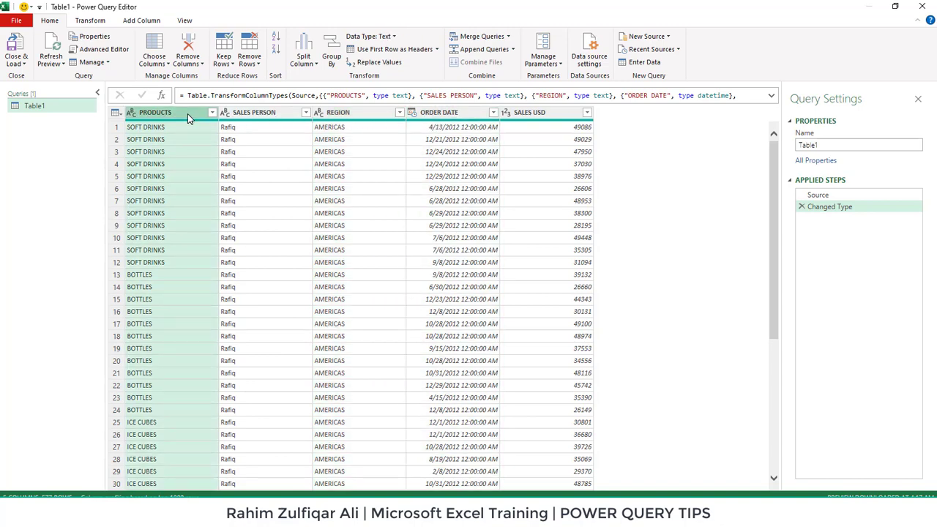
pyautogui.click(265, 114)
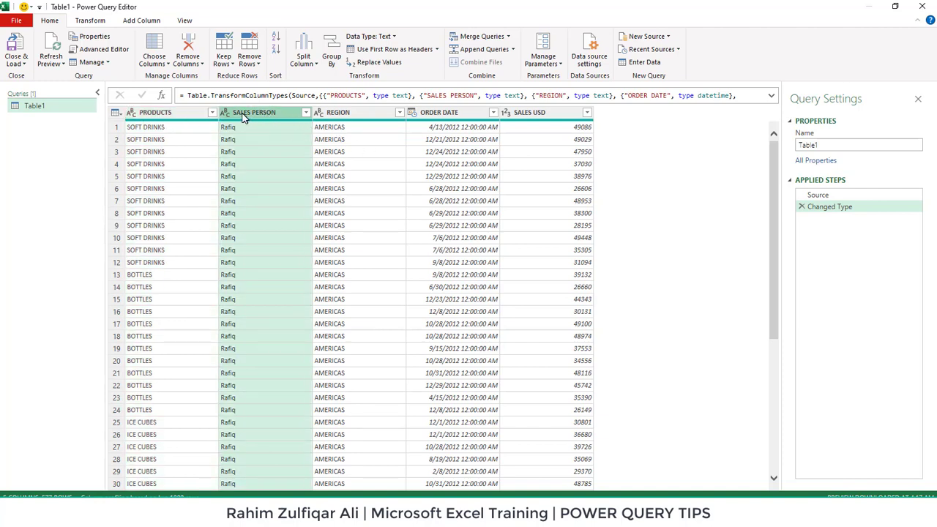
pyautogui.click(226, 115)
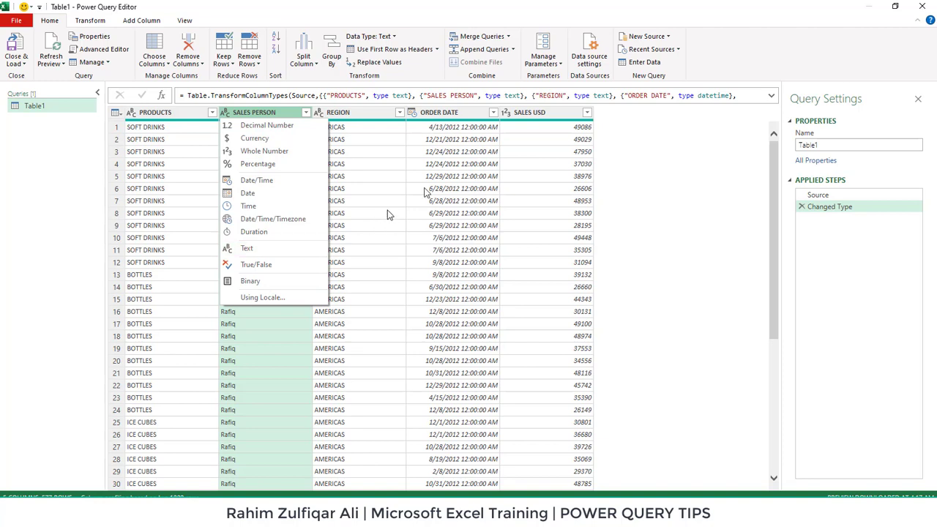
# Step: Change the ORDER DATE column's data type to Date, replacing the current type conversion step
pyautogui.click(432, 117)
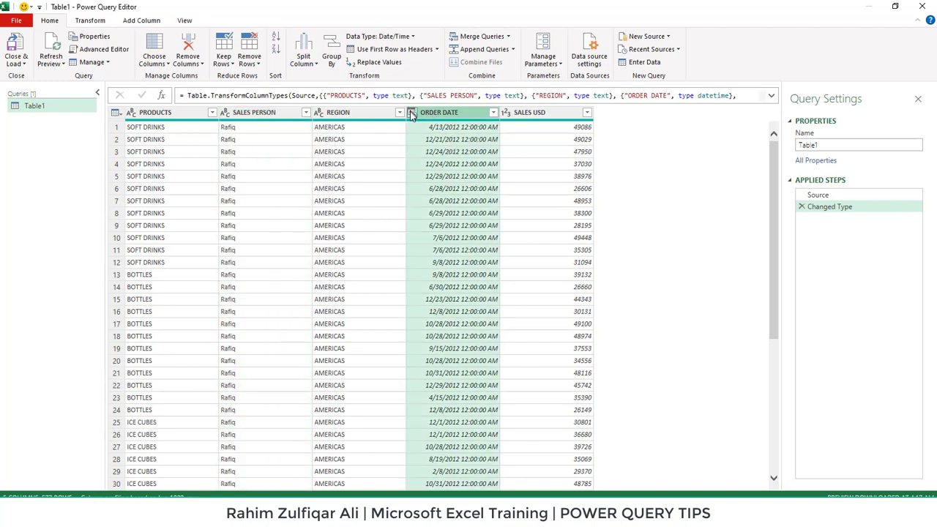
pyautogui.click(412, 114)
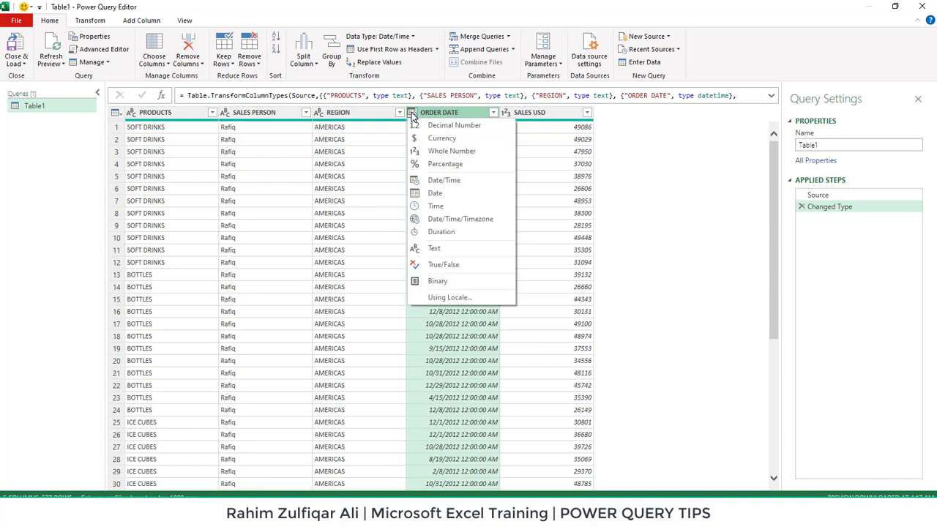
pyautogui.click(452, 194)
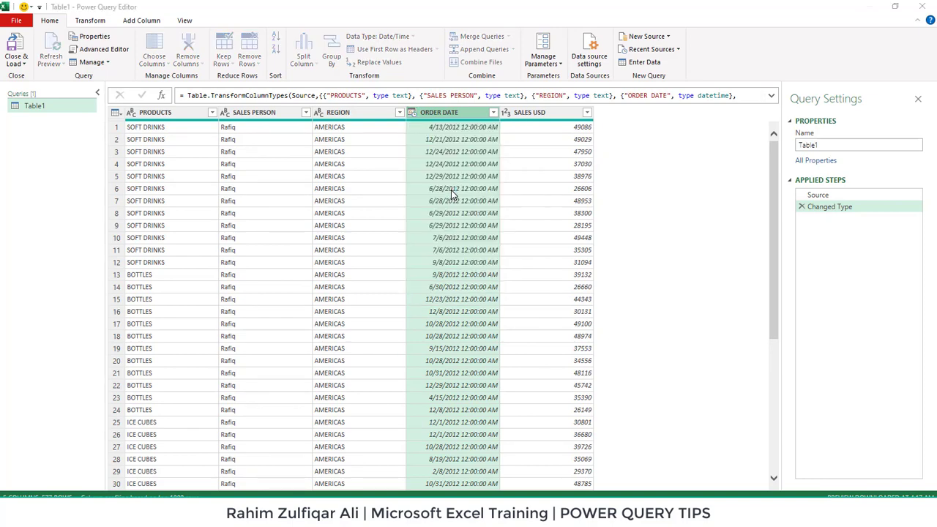
pyautogui.click(458, 286)
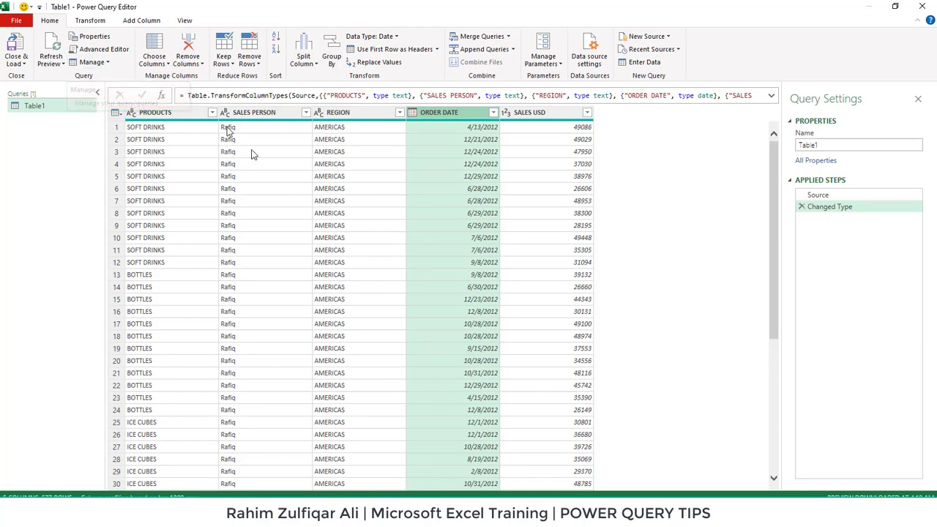
# Step: Review the query's M code in the Advanced Editor and leave it without making changes
pyautogui.click(91, 50)
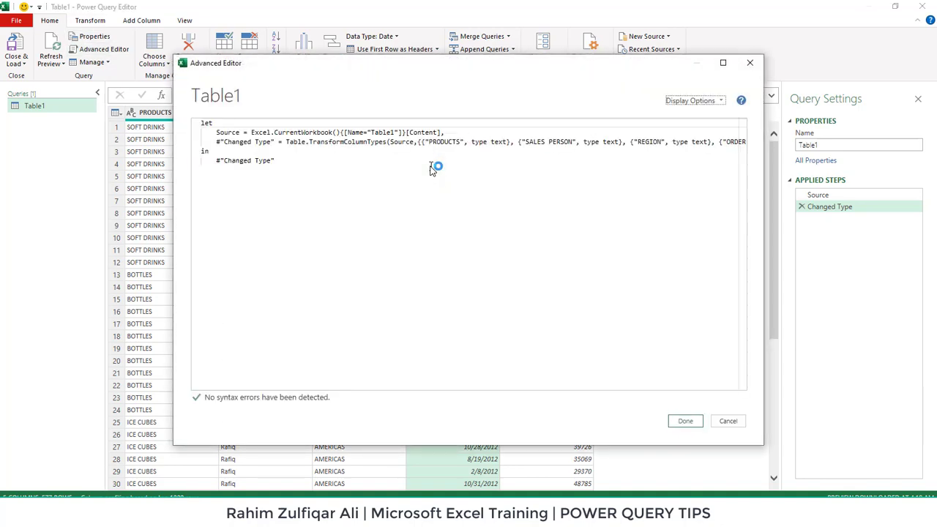
pyautogui.click(307, 150)
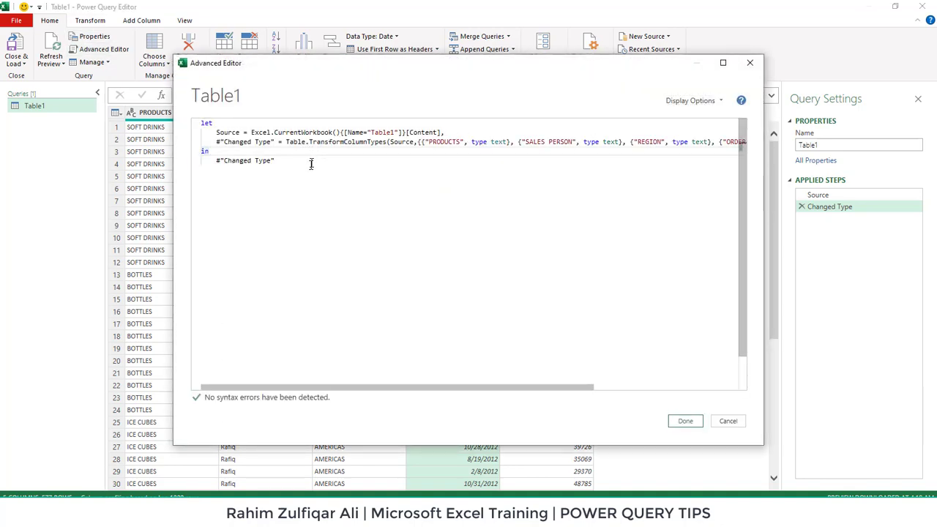
pyautogui.click(727, 421)
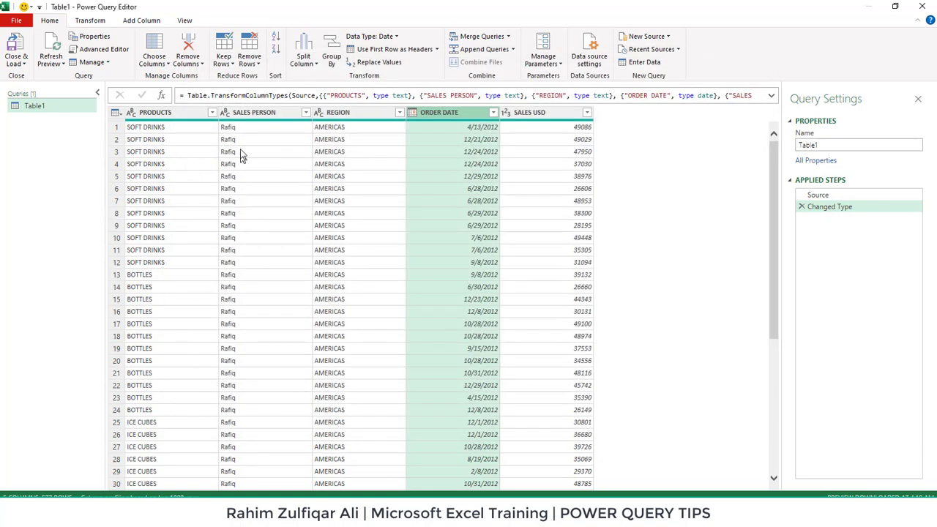
# Step: Move the SALES PERSON column between ORDER DATE and SALES USD and rename it "Sales Representatives"
pyautogui.click(252, 113)
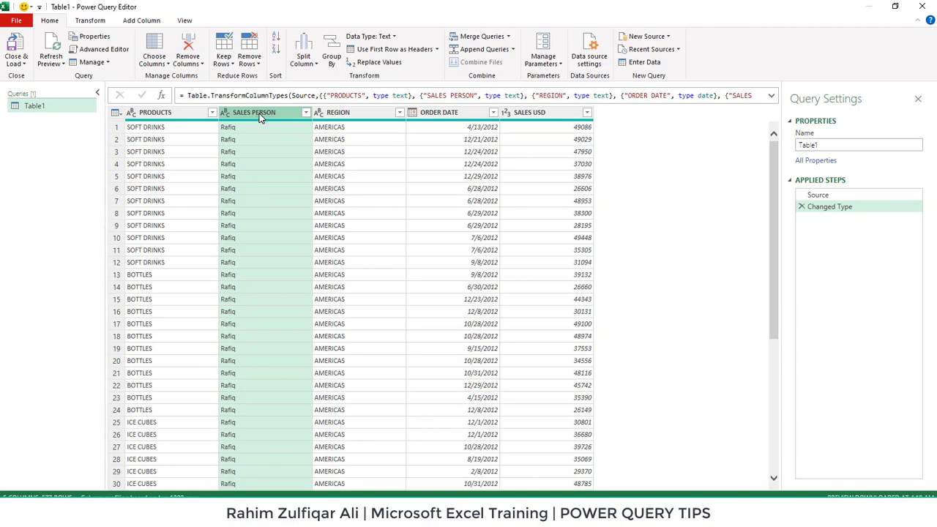
pyautogui.moveTo(260, 117); pyautogui.dragTo(512, 128)
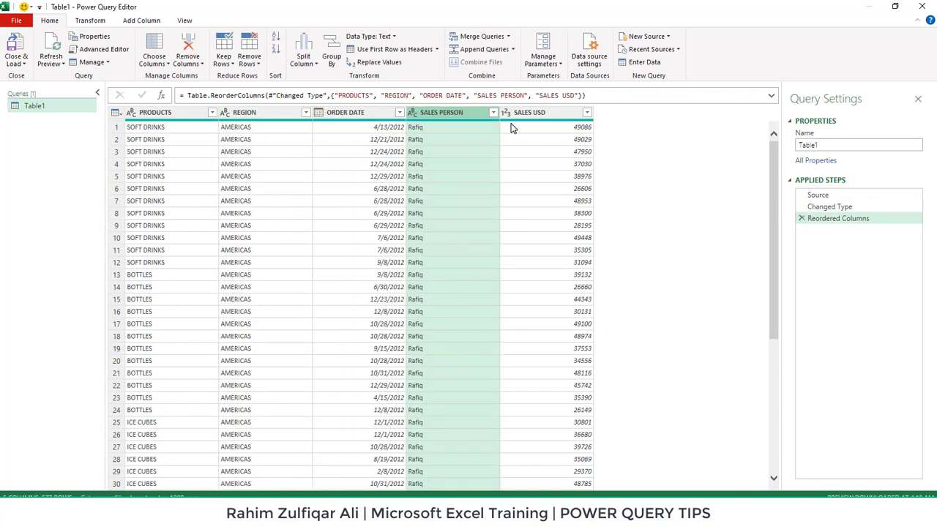
pyautogui.doubleClick(441, 114)
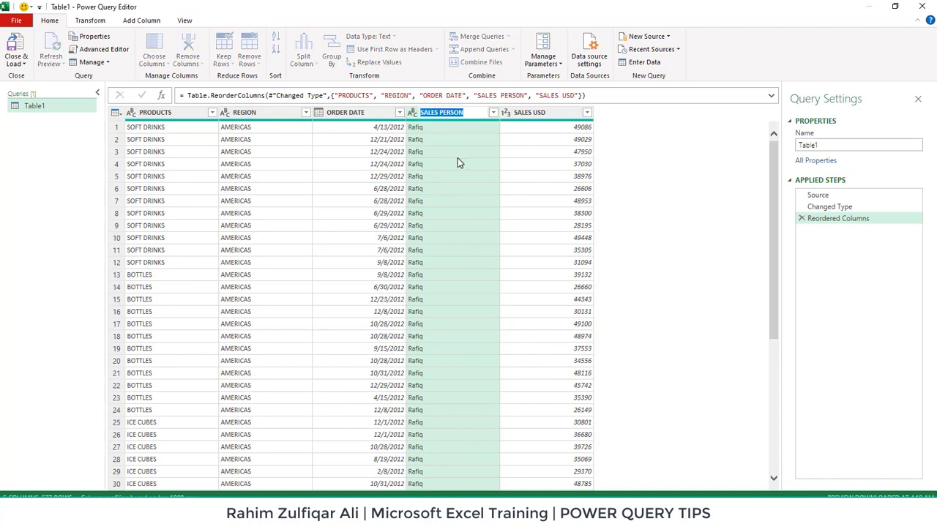
pyautogui.write('Sales Representatives')
pyautogui.press('Return')
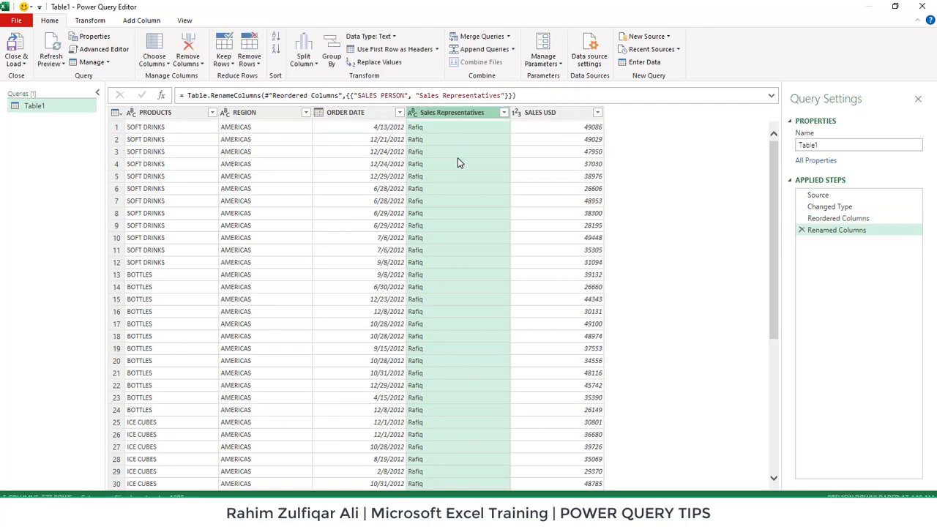
# Step: Remove the REGION column and duplicate the Sales Representatives column
pyautogui.rightClick(279, 114)
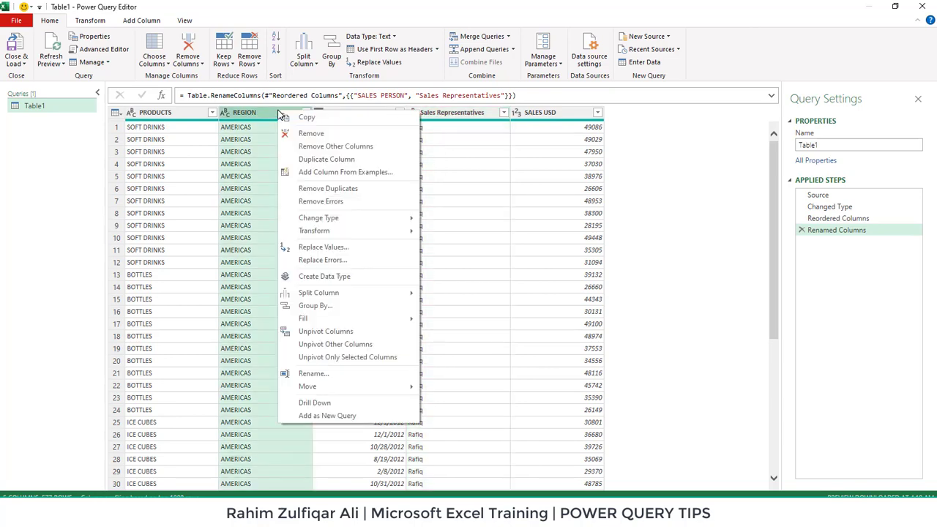
pyautogui.click(311, 133)
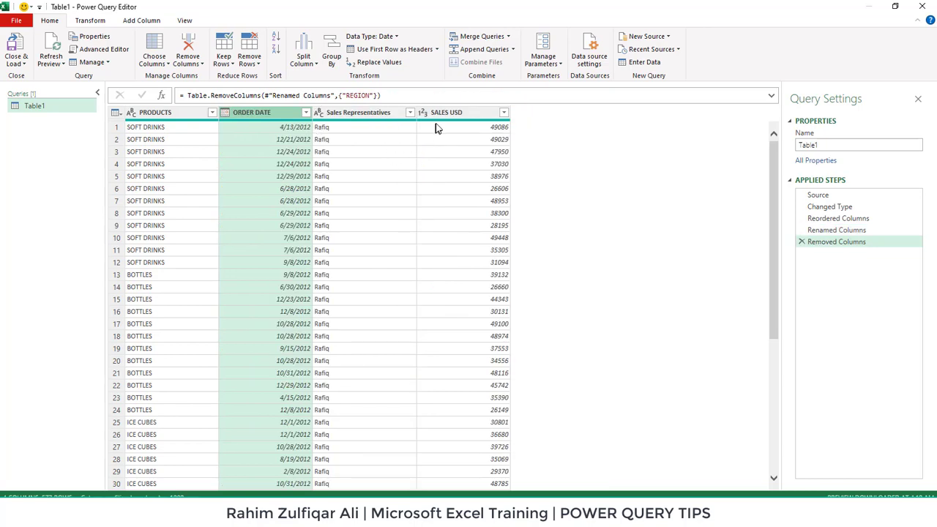
pyautogui.rightClick(370, 117)
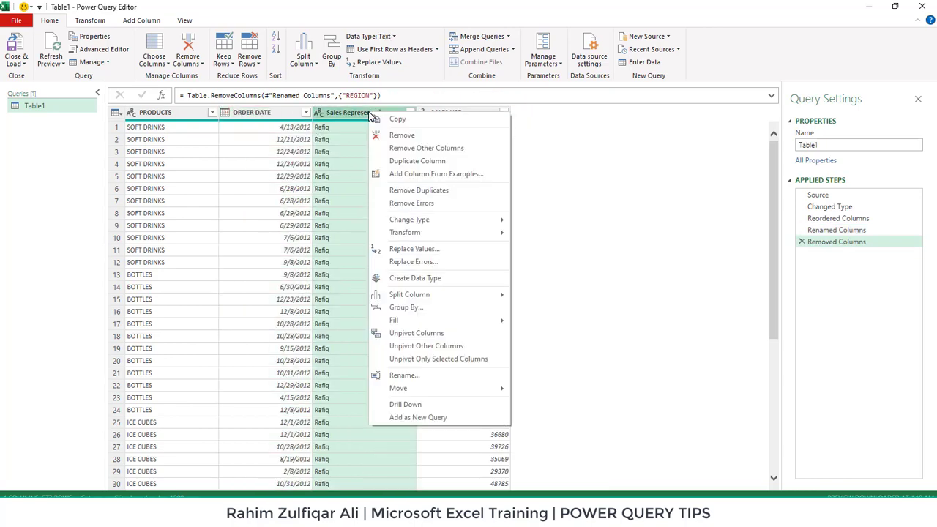
pyautogui.click(399, 162)
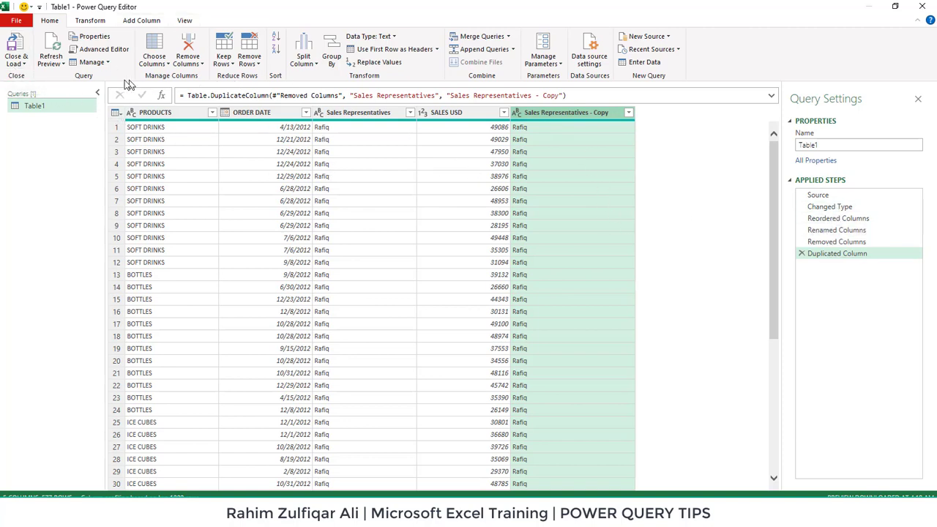
# Step: Close and load the query to a chosen destination, select Only Create Connection with the Data Model option, and cancel the import dialog
pyautogui.click(19, 63)
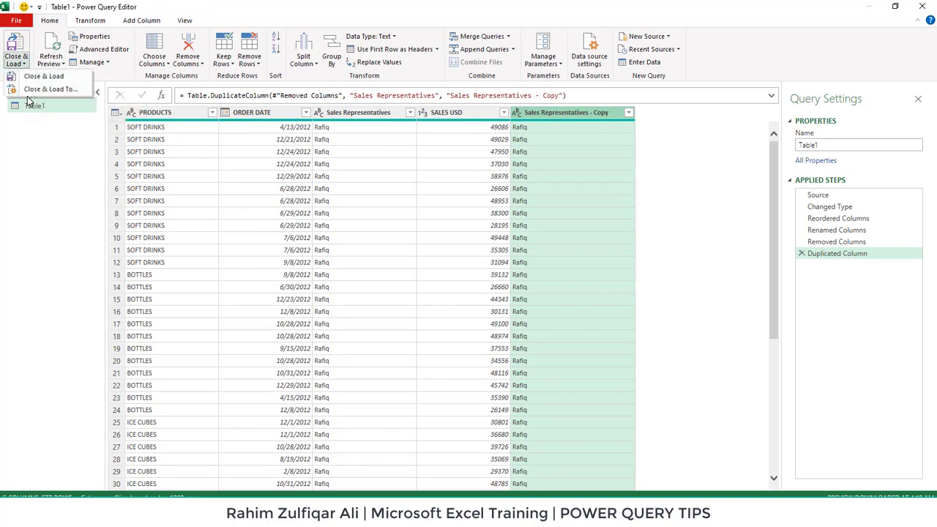
pyautogui.click(41, 90)
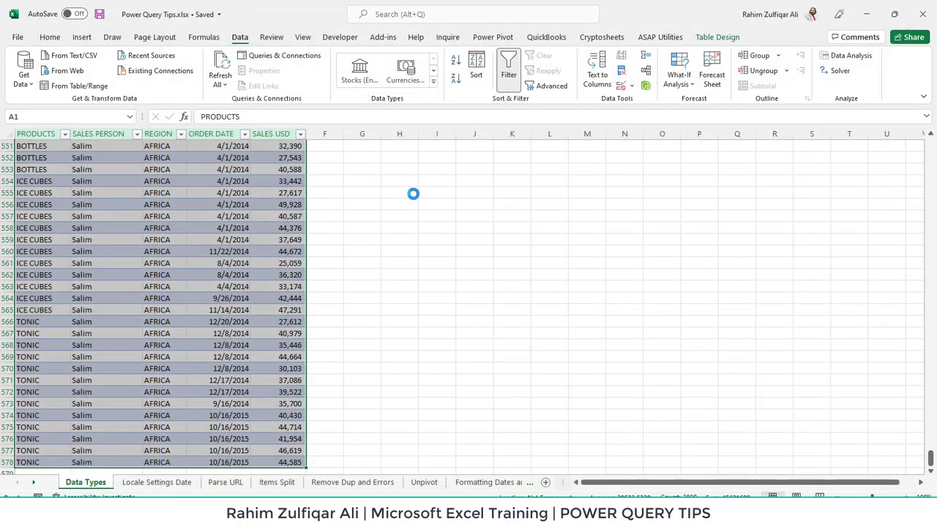
pyautogui.moveTo(460, 200); pyautogui.dragTo(470, 156)
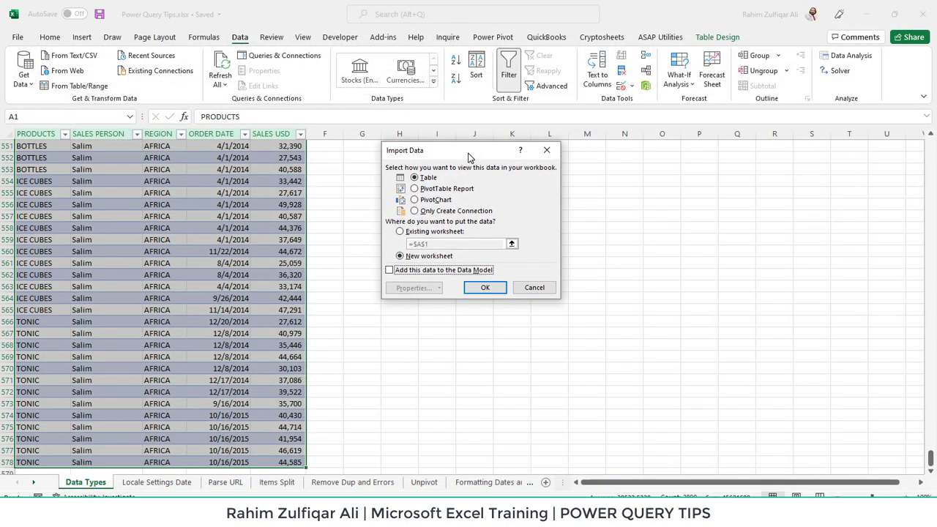
pyautogui.click(435, 212)
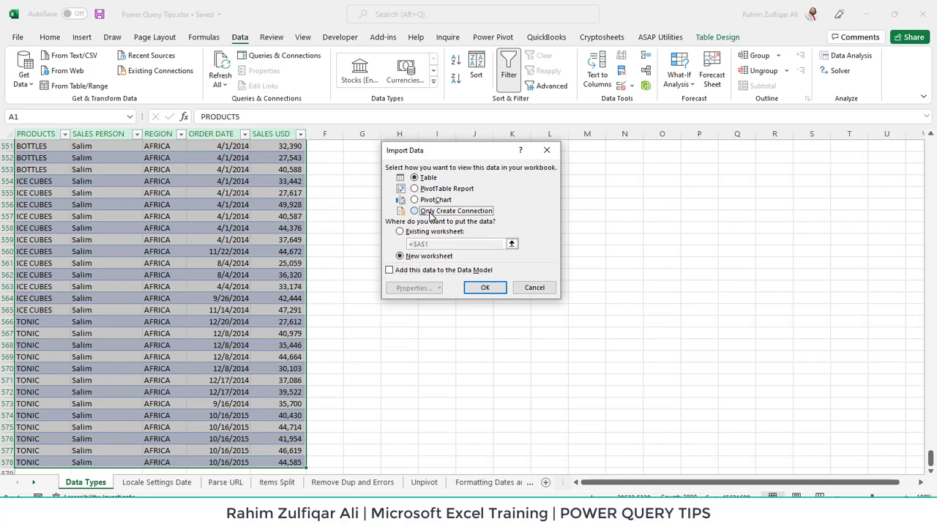
pyautogui.click(390, 272)
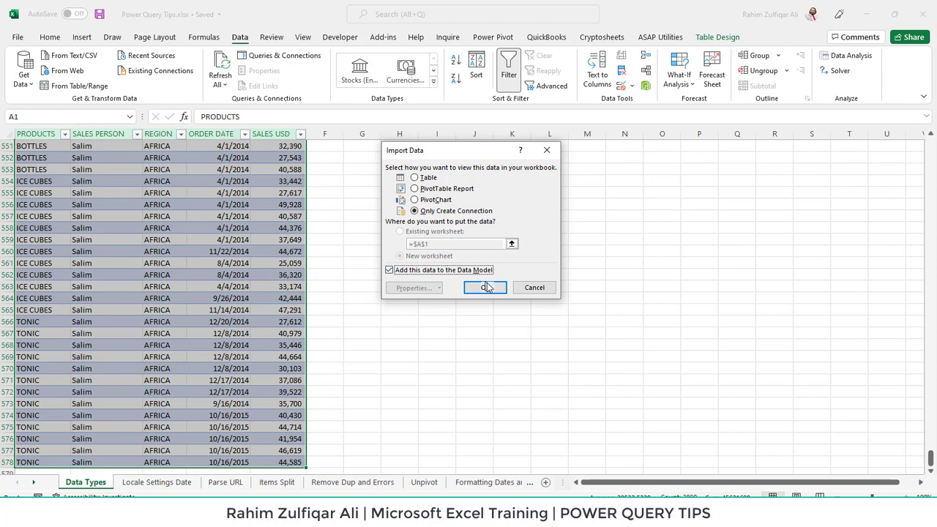
pyautogui.click(527, 292)
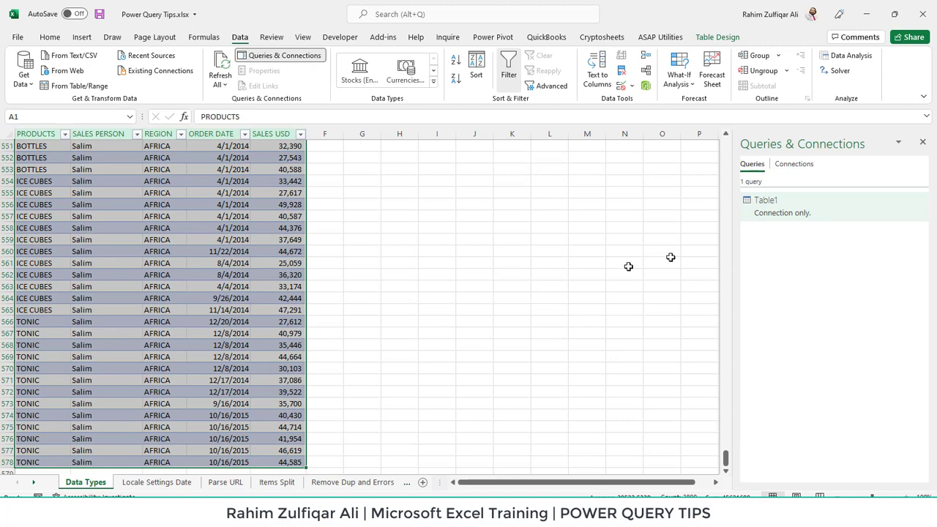
# Step: On the Locale Settings Date sheet, convert the log data in A1:C3051 into a table with headers
pyautogui.click(182, 485)
pyautogui.click(55, 183)
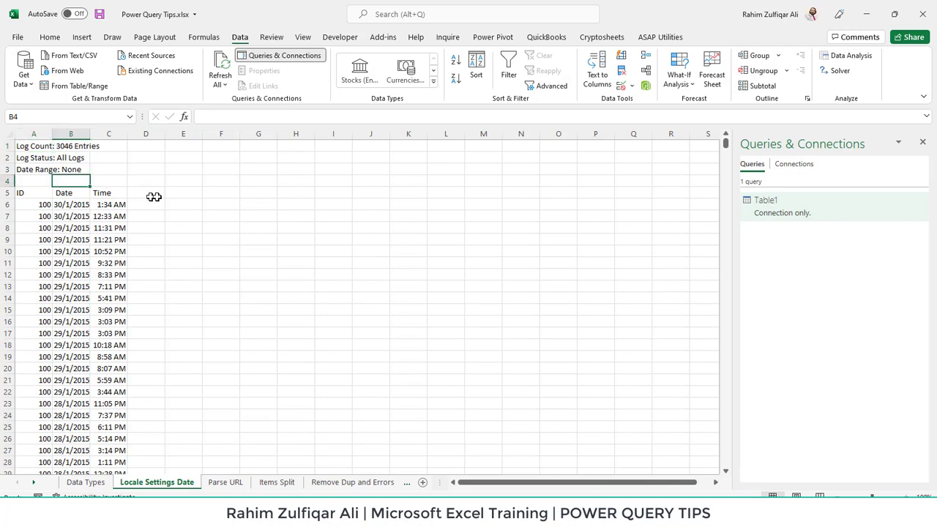
pyautogui.moveTo(29, 148); pyautogui.dragTo(107, 184)
pyautogui.moveTo(45, 192); pyautogui.dragTo(106, 358)
pyautogui.moveTo(29, 146); pyautogui.dragTo(115, 238)
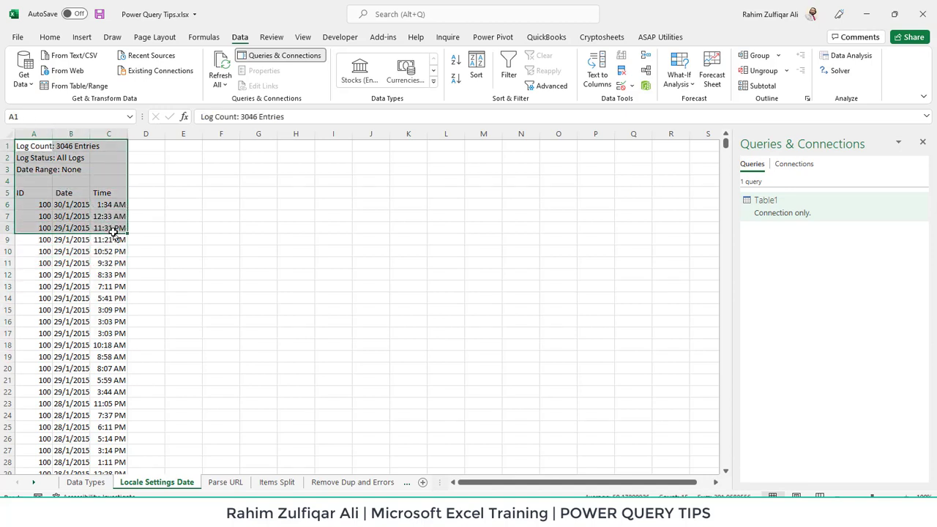
pyautogui.hotkey('ctrl', 'shift', 'Down')
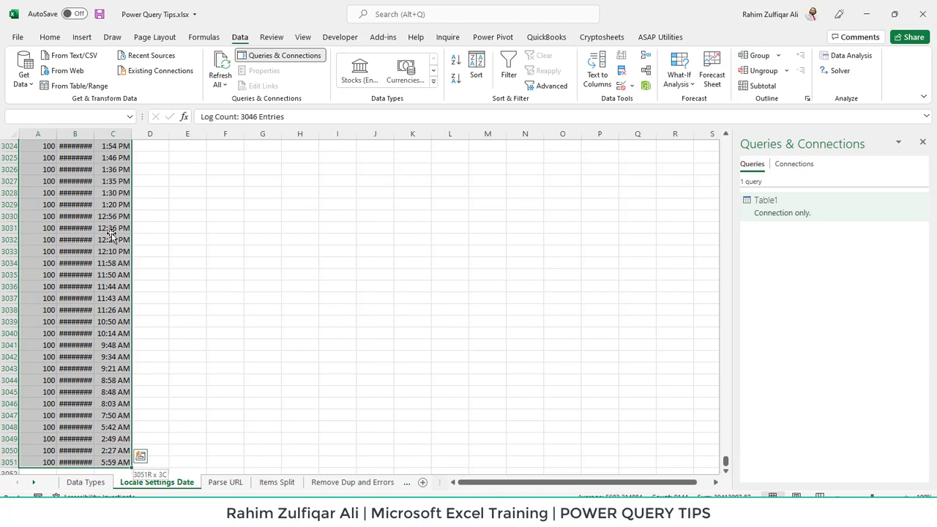
pyautogui.click(81, 37)
pyautogui.click(111, 73)
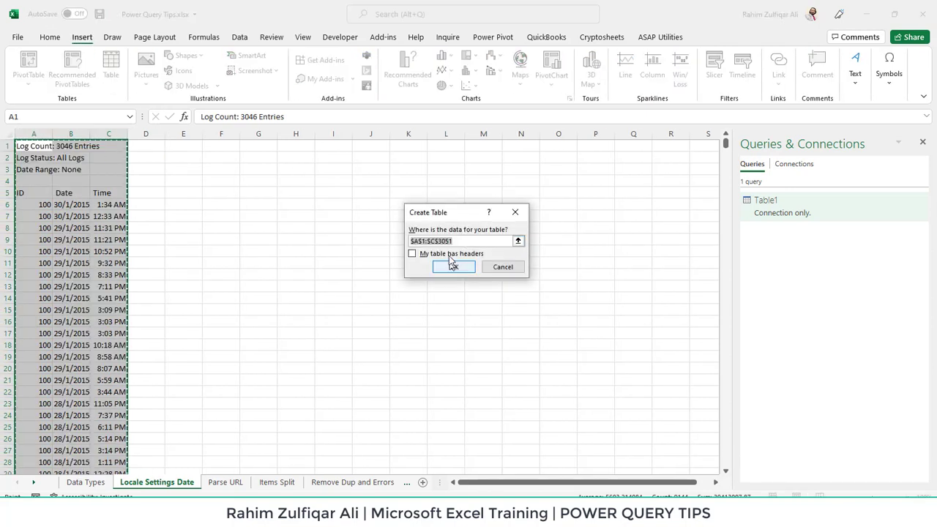
pyautogui.click(452, 253)
pyautogui.click(454, 266)
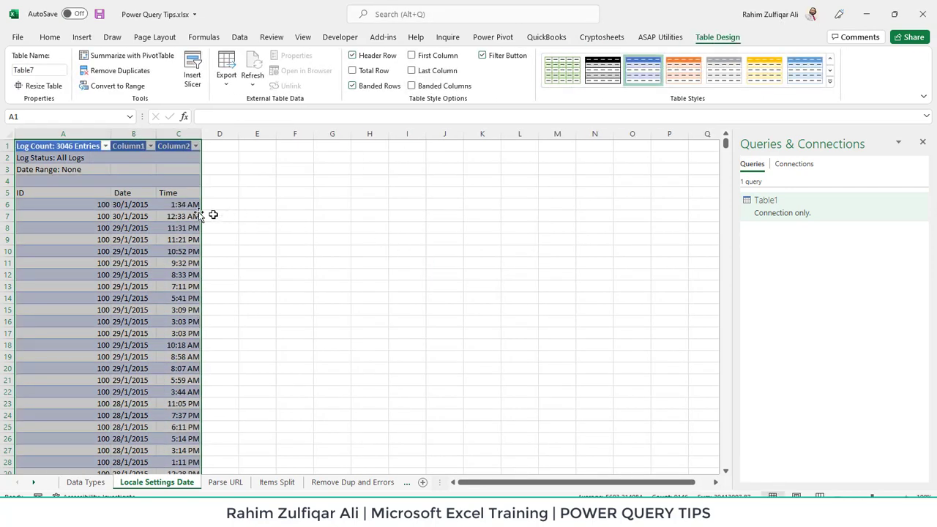
# Step: Review the extra log lines above the ID, Date and Time headings, and load the table into the Power Query Editor
pyautogui.click(150, 195)
pyautogui.moveTo(70, 157); pyautogui.dragTo(175, 180)
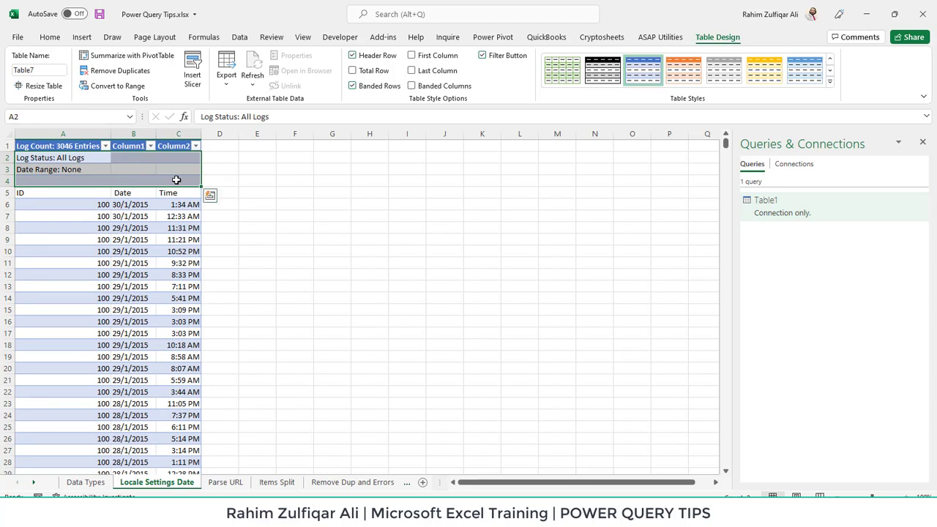
pyautogui.click(175, 180)
pyautogui.moveTo(58, 154); pyautogui.dragTo(184, 183)
pyautogui.moveTo(95, 195); pyautogui.dragTo(170, 193)
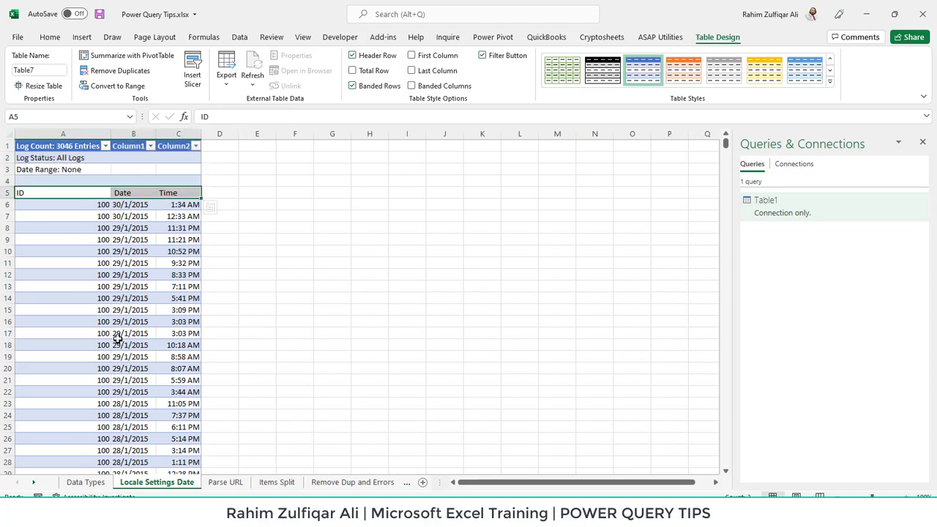
pyautogui.click(129, 310)
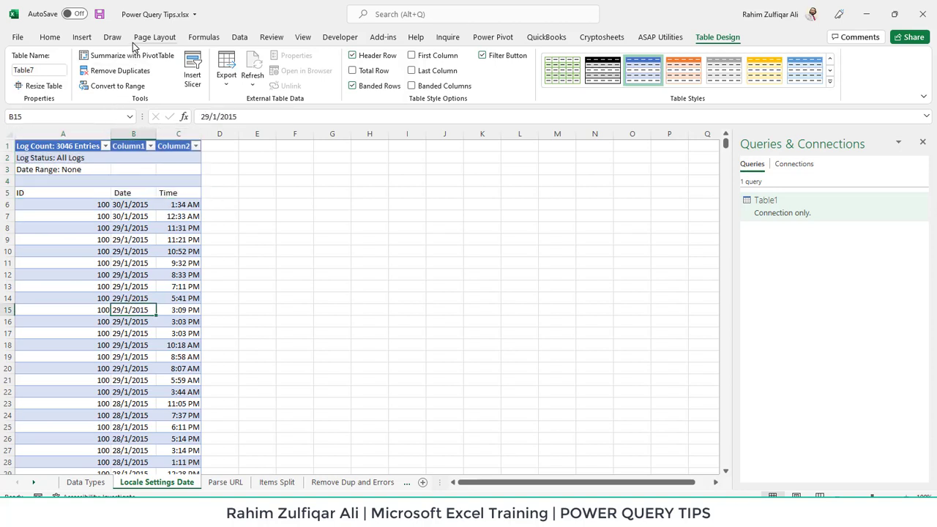
pyautogui.click(237, 38)
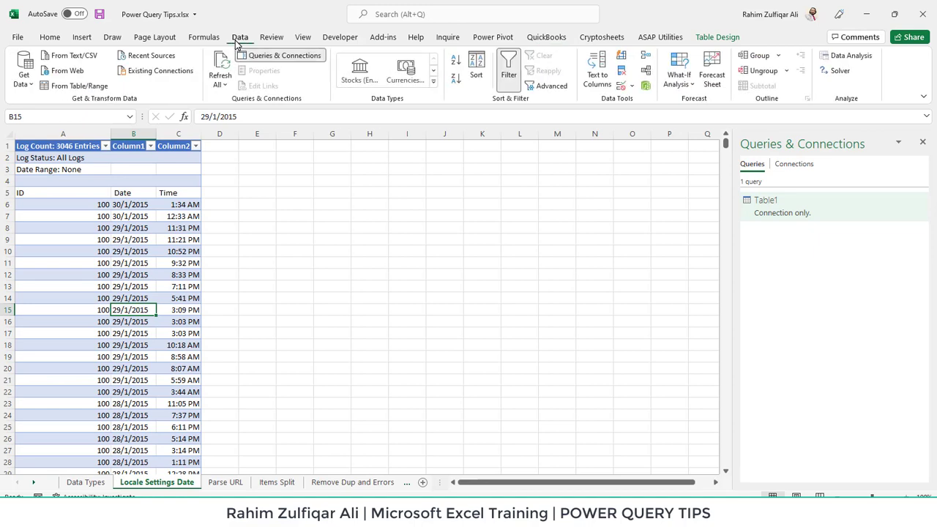
pyautogui.click(79, 86)
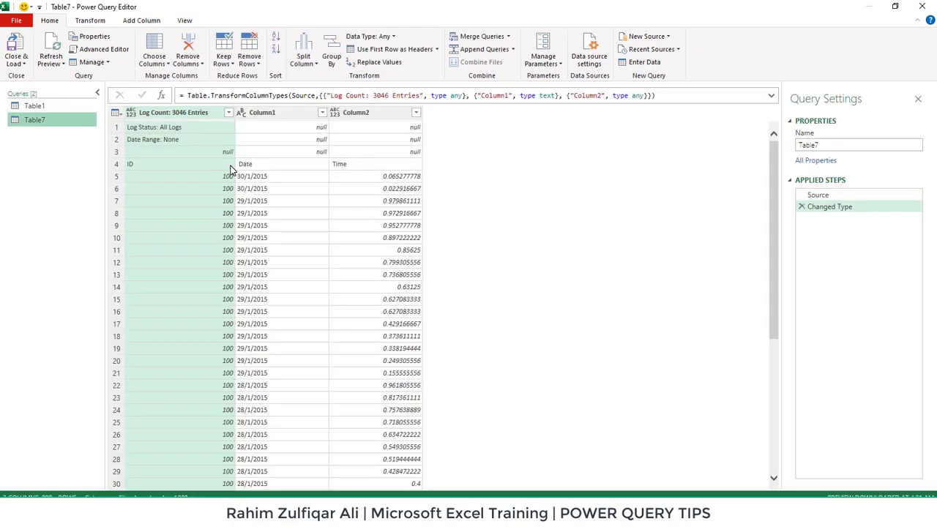
# Step: Remove the top 3 rows from the log query
pyautogui.click(207, 128)
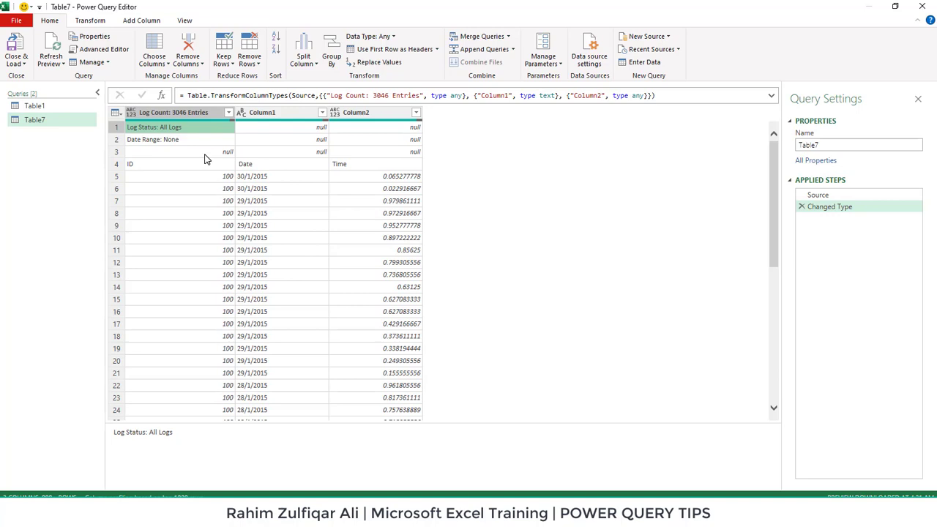
pyautogui.click(277, 140)
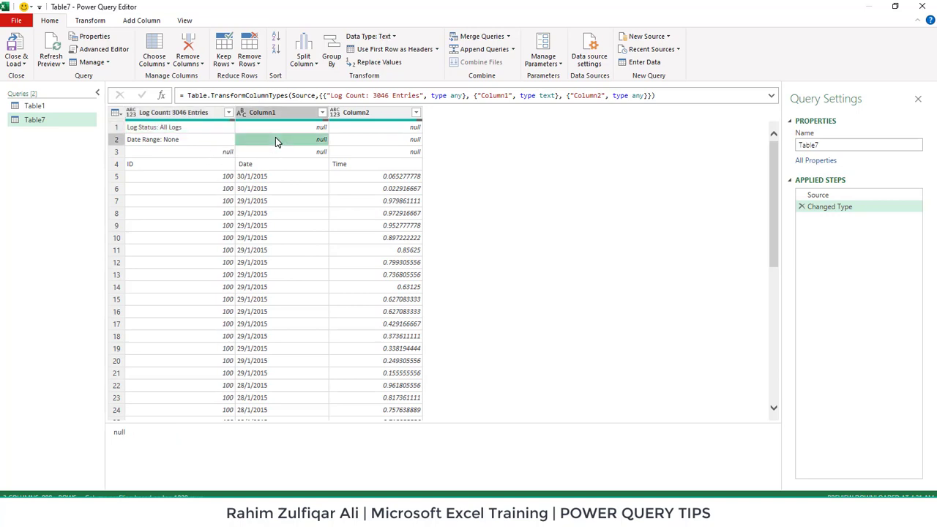
pyautogui.click(254, 65)
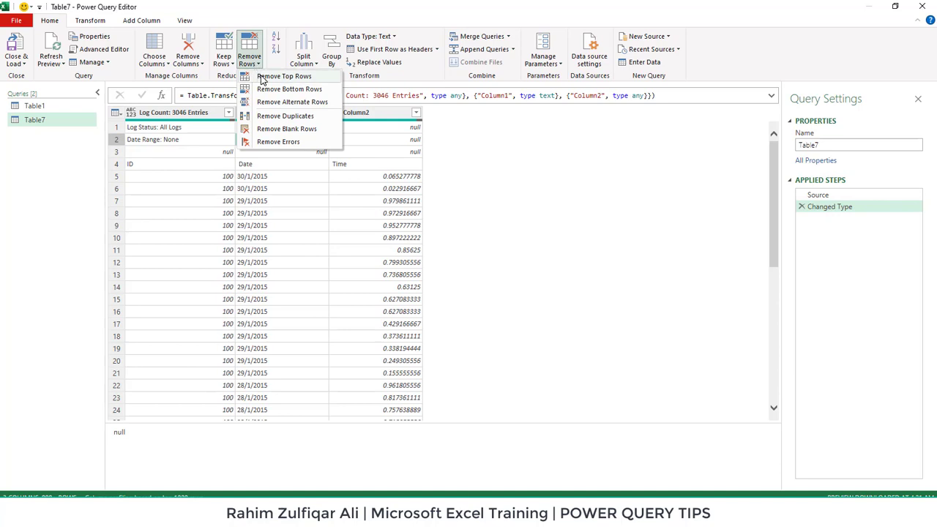
pyautogui.click(263, 77)
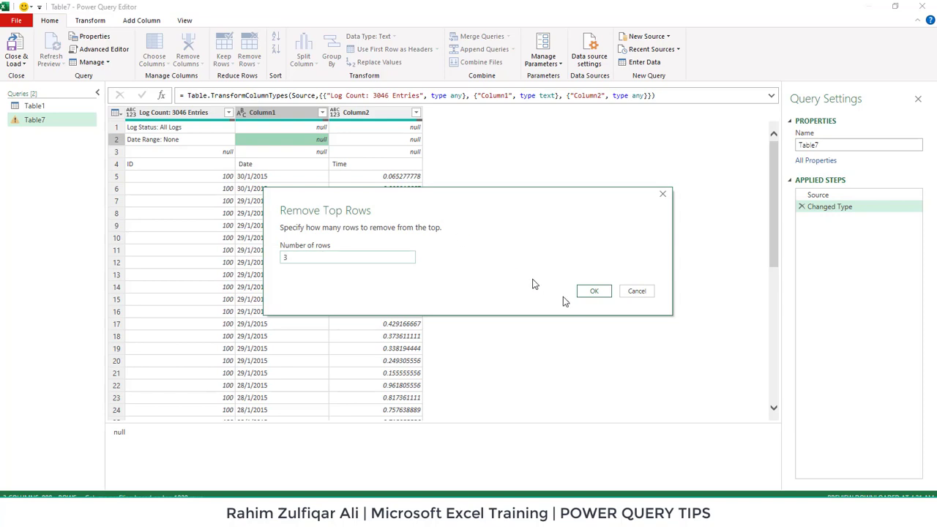
pyautogui.click(590, 294)
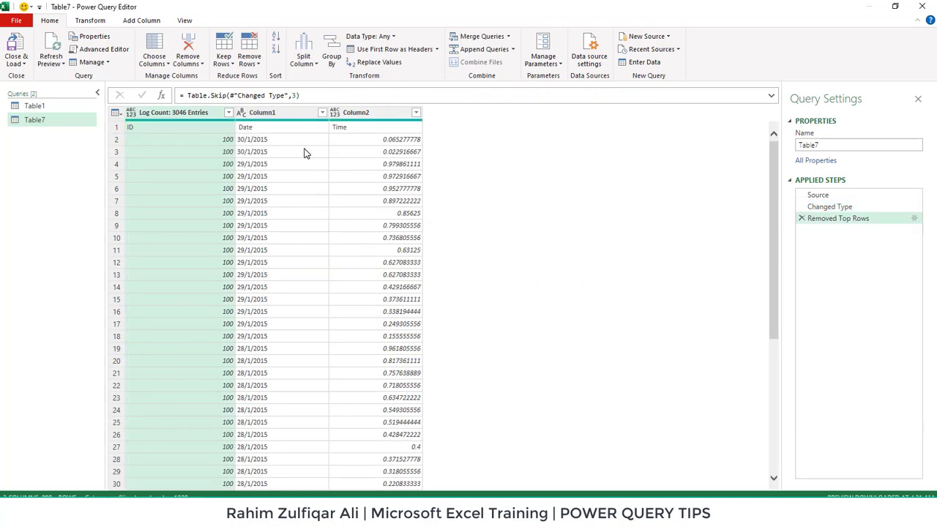
# Step: Promote the first row, containing ID, Date and Time, to column headers
pyautogui.click(175, 130)
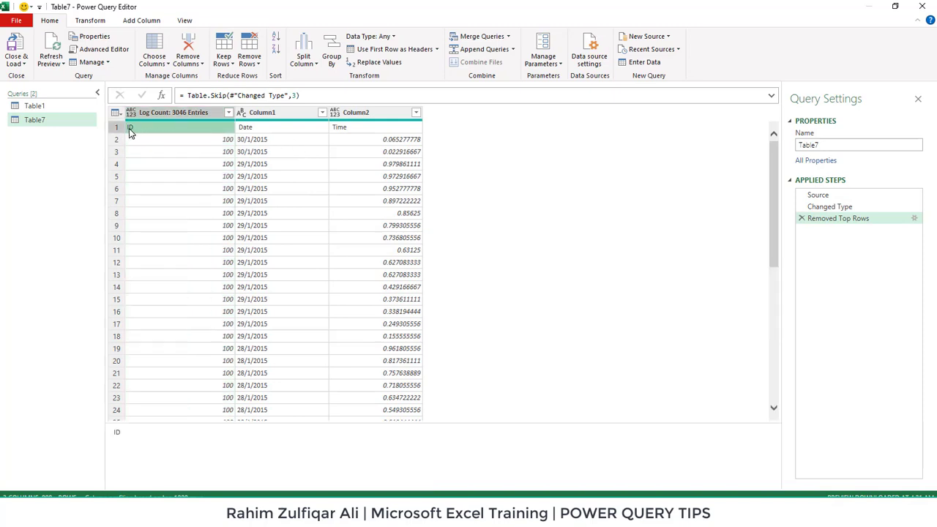
pyautogui.click(260, 130)
pyautogui.click(369, 131)
pyautogui.click(272, 130)
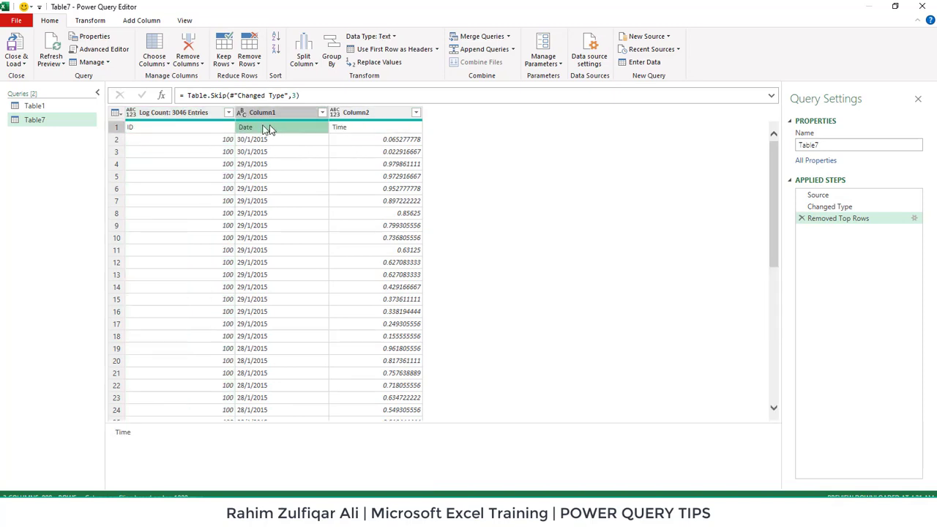
pyautogui.click(212, 130)
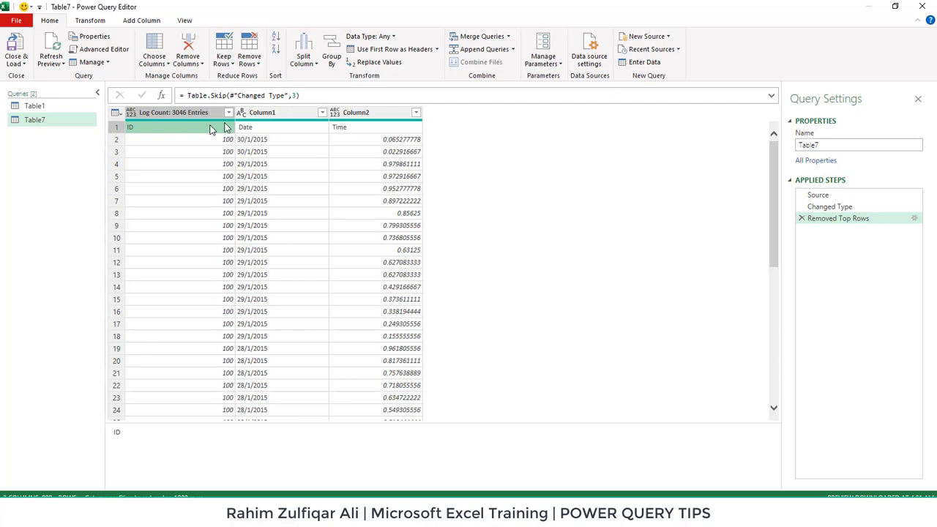
pyautogui.click(365, 54)
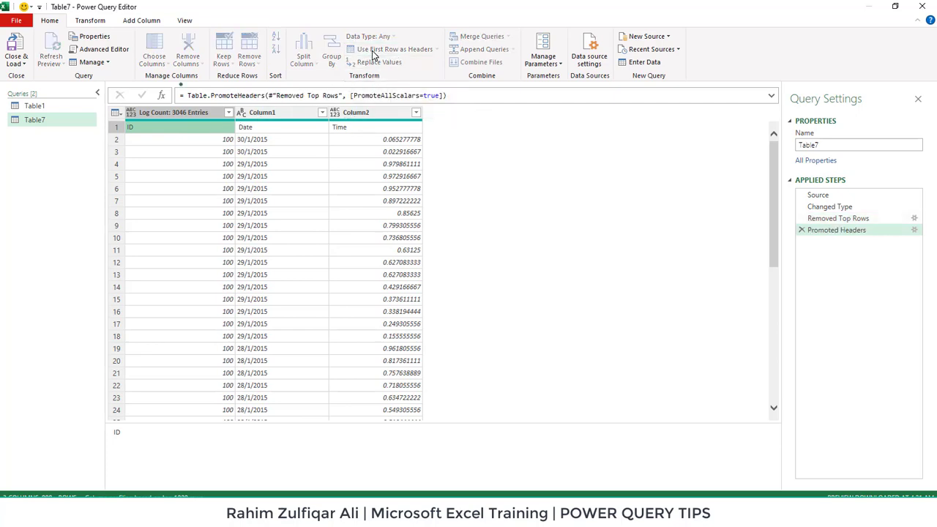
pyautogui.click(267, 115)
pyautogui.click(343, 113)
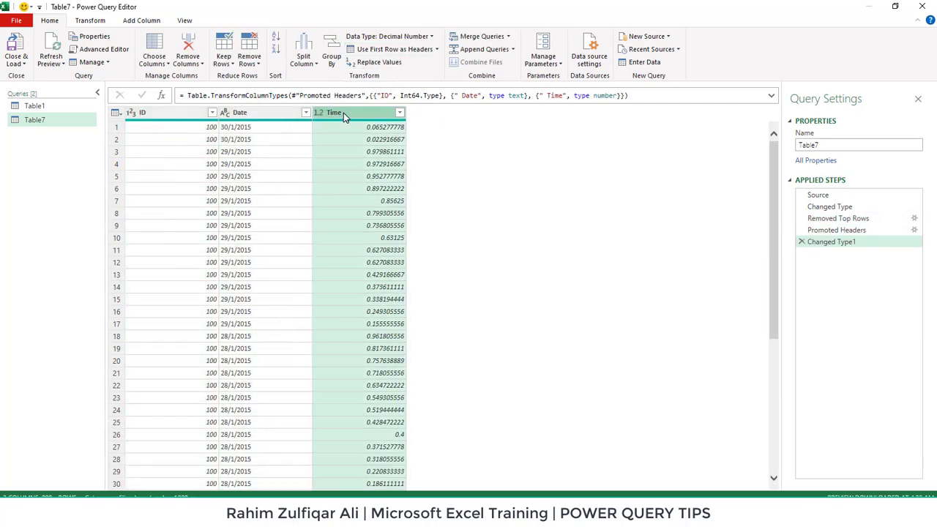
# Step: Change the Time column's data type to Time, replacing the current type conversion
pyautogui.click(268, 119)
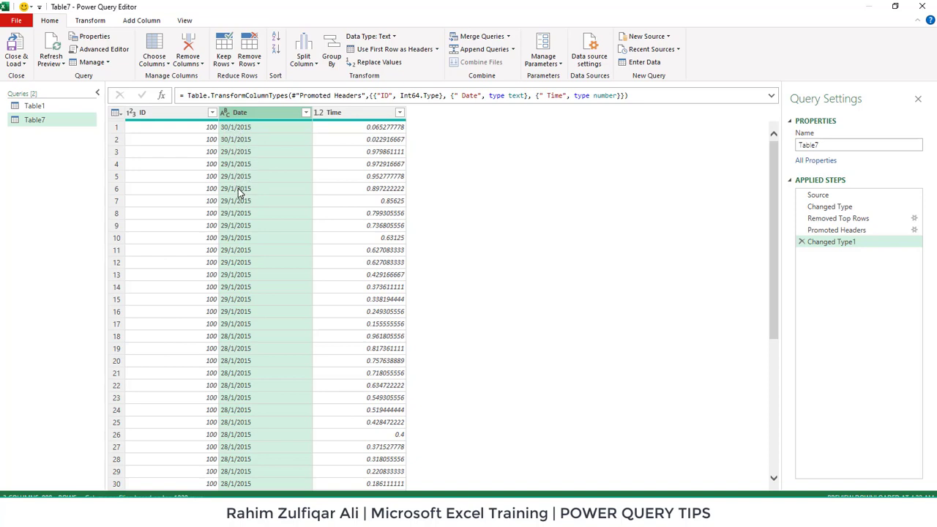
pyautogui.click(352, 114)
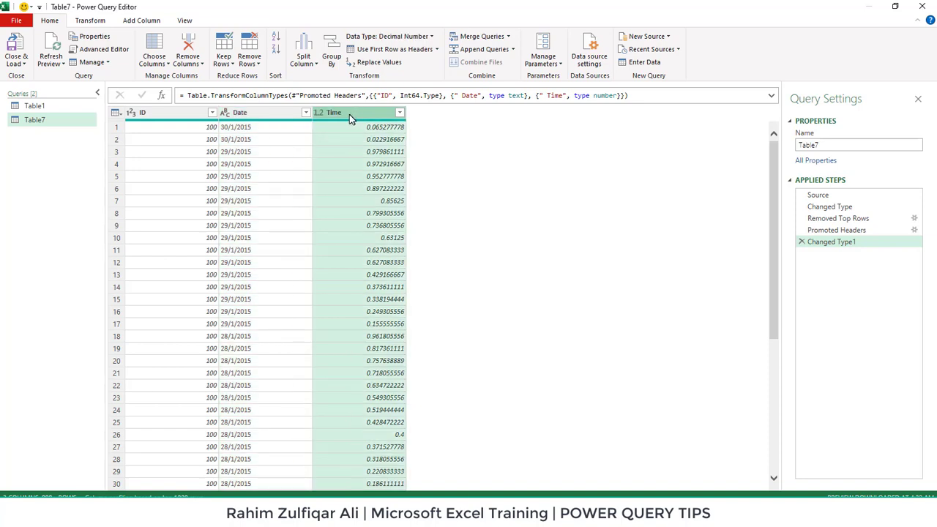
pyautogui.click(319, 113)
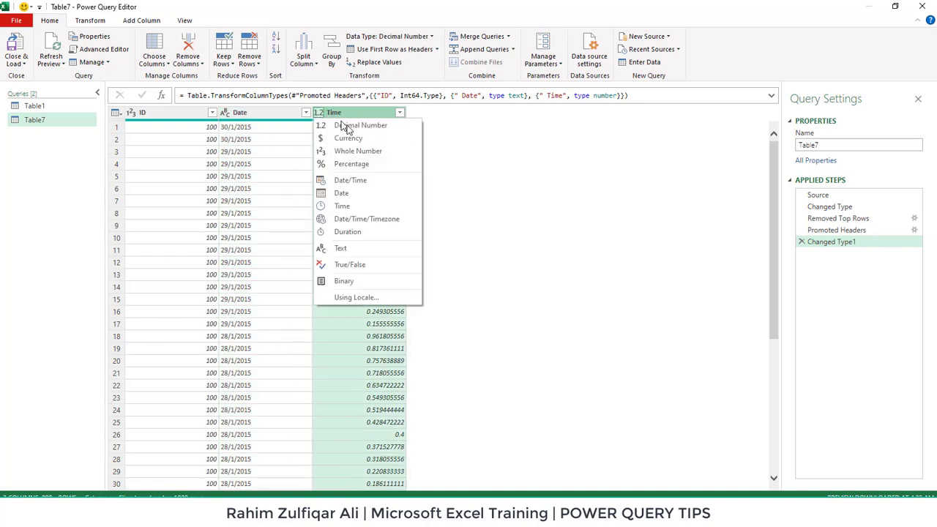
pyautogui.click(341, 205)
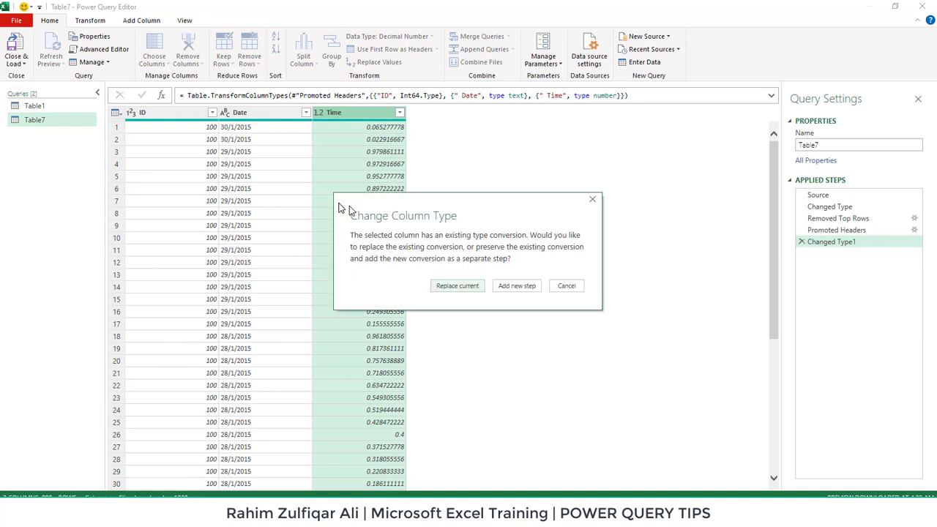
pyautogui.click(417, 285)
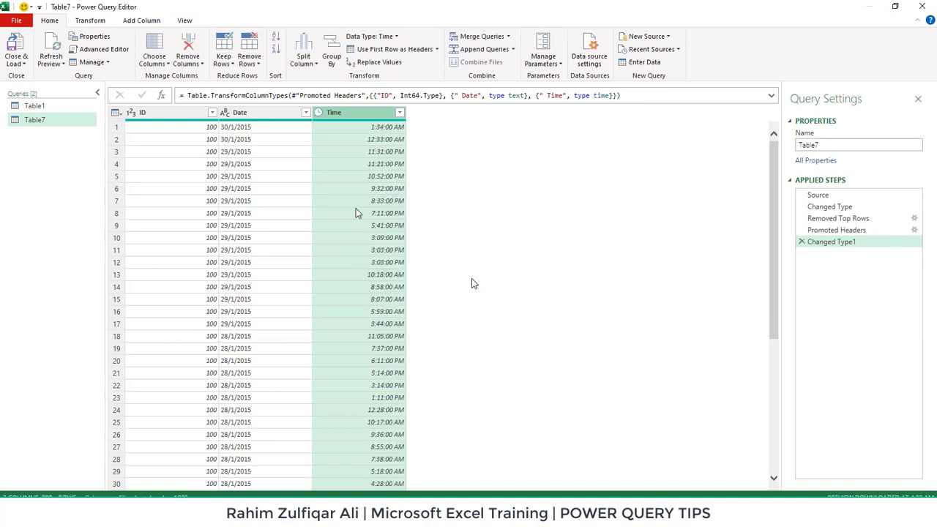
# Step: Convert the log query's Date column to the Date type using the English (Pakistan) locale
pyautogui.click(240, 113)
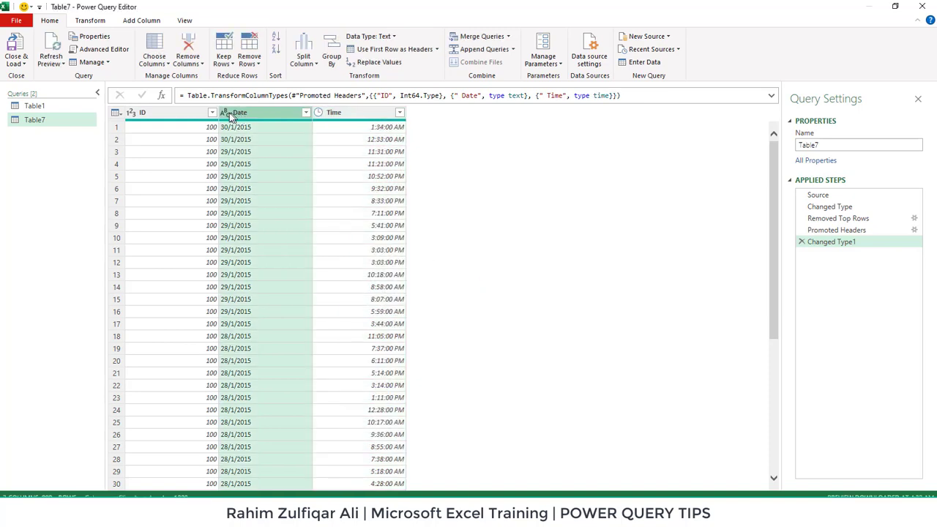
pyautogui.click(225, 114)
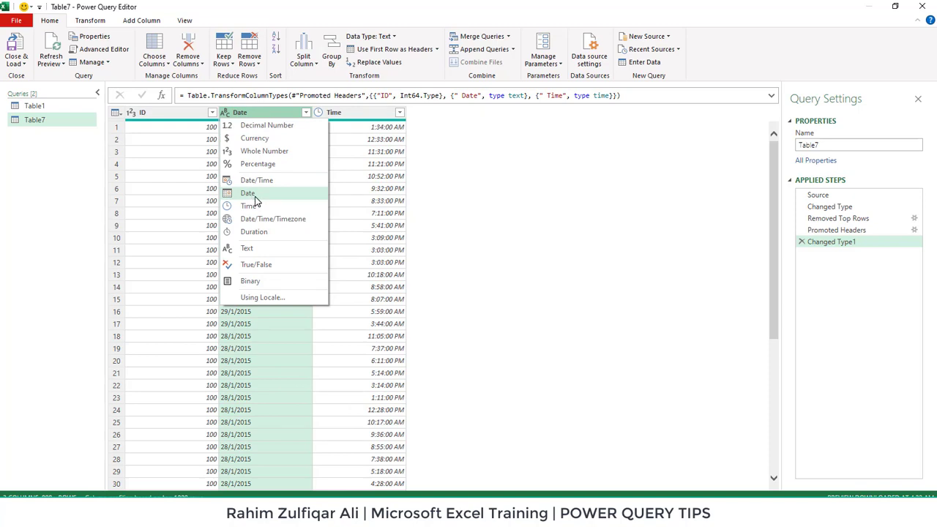
pyautogui.click(252, 297)
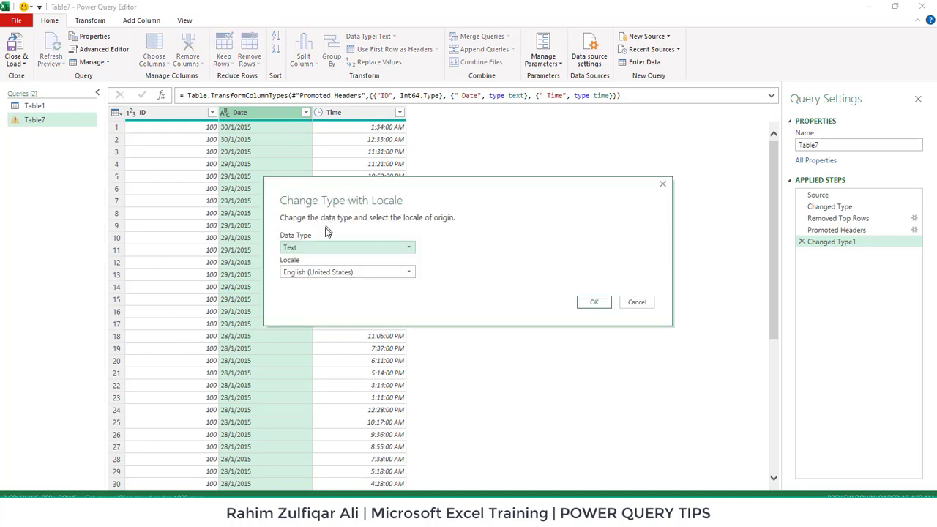
pyautogui.click(311, 247)
pyautogui.click(290, 319)
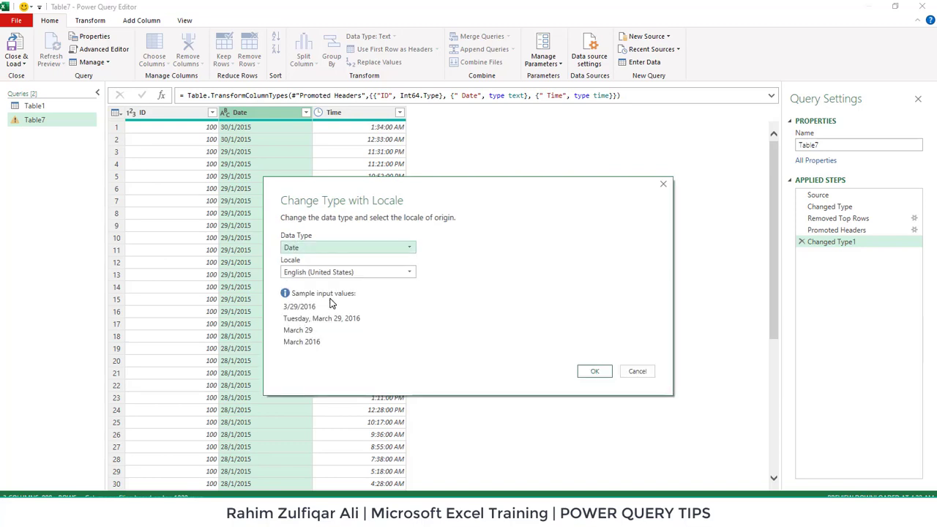
pyautogui.click(347, 272)
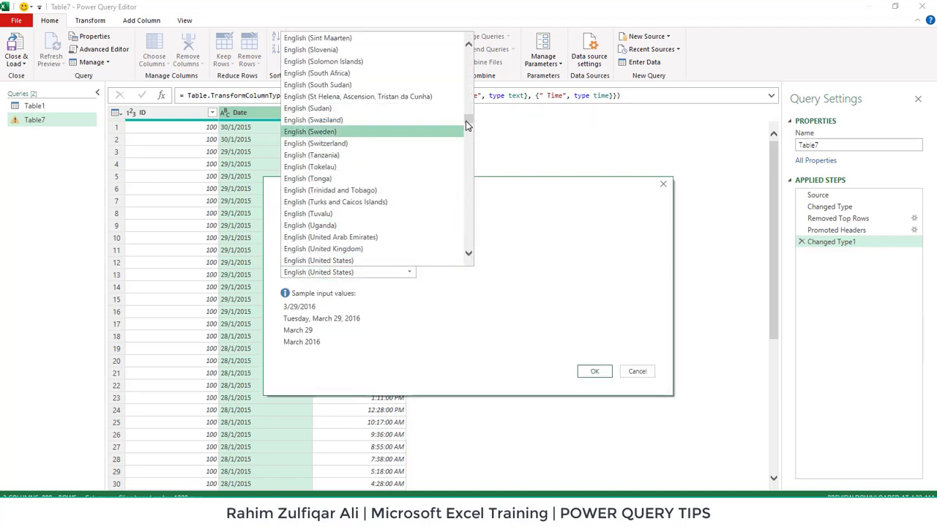
pyautogui.moveTo(466, 117)
pyautogui.mouseDown()
pyautogui.moveTo(468, 132)
pyautogui.moveTo(468, 120)
pyautogui.mouseUp()
pyautogui.scroll(1, 468, 113)
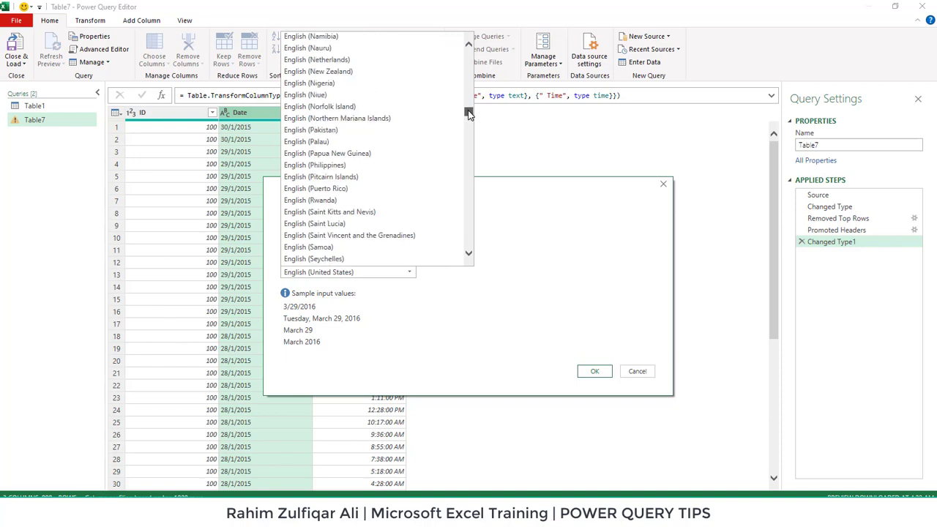
pyautogui.click(383, 127)
pyautogui.click(586, 372)
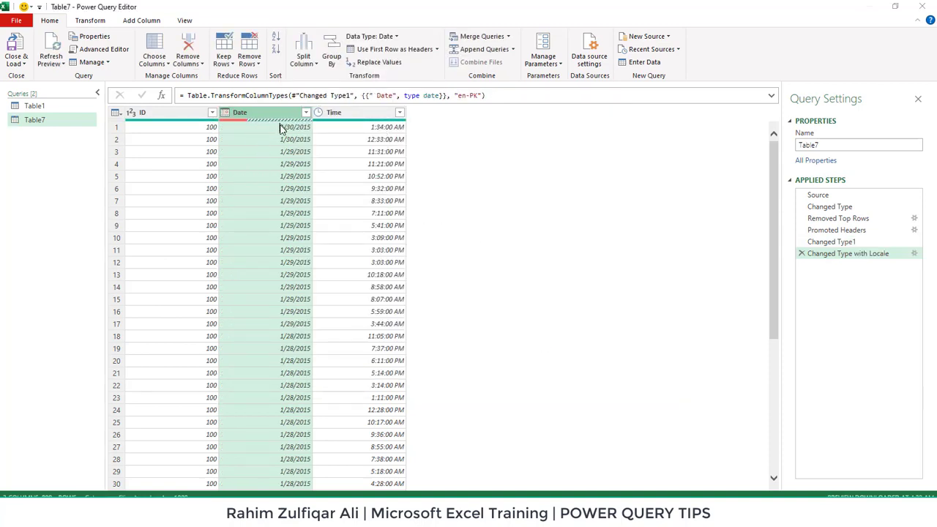
# Step: Close the editor and load the log query's results into the workbook
pyautogui.click(16, 62)
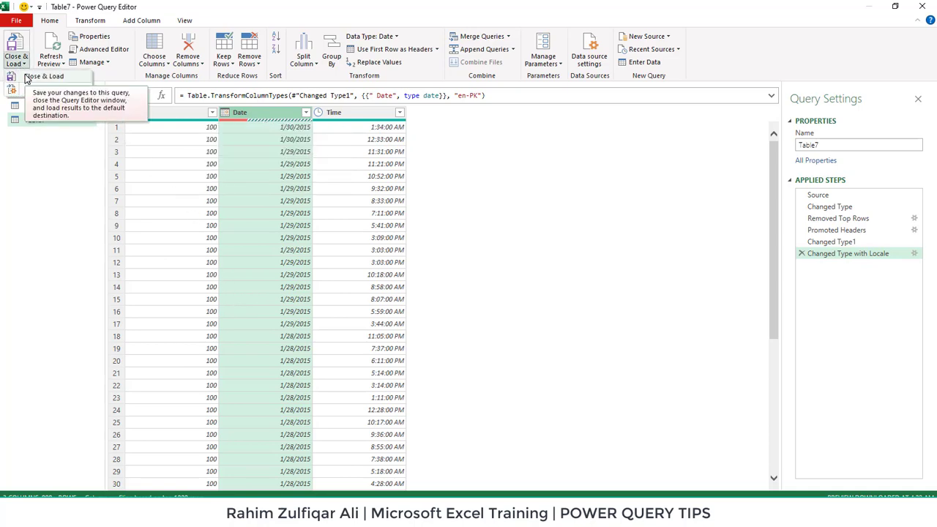
pyautogui.click(37, 77)
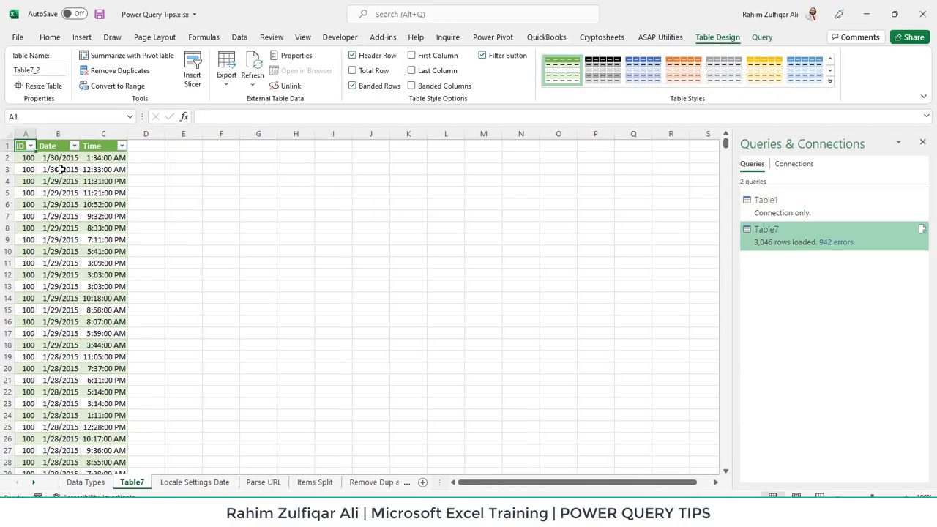
pyautogui.click(87, 167)
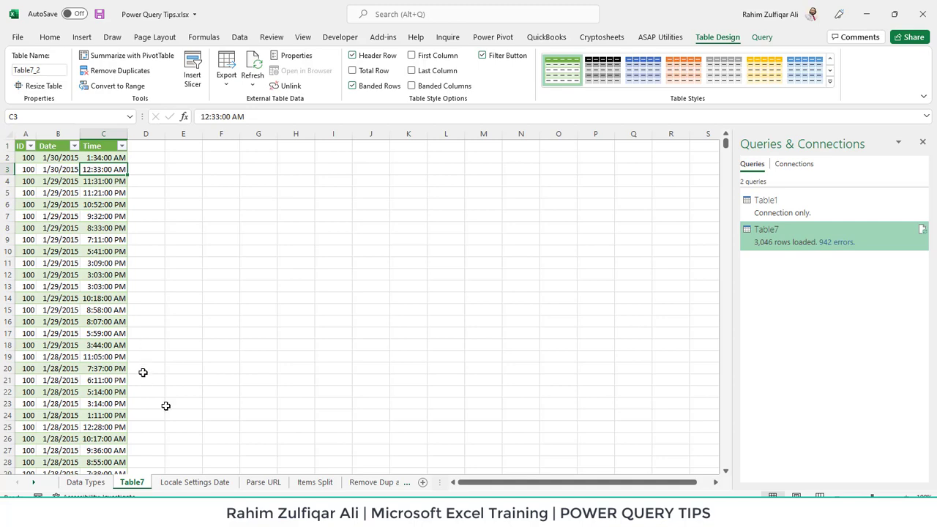
# Step: Review the URL list on the Parse URL sheet and the sample Category and Detail output beside it
pyautogui.click(264, 483)
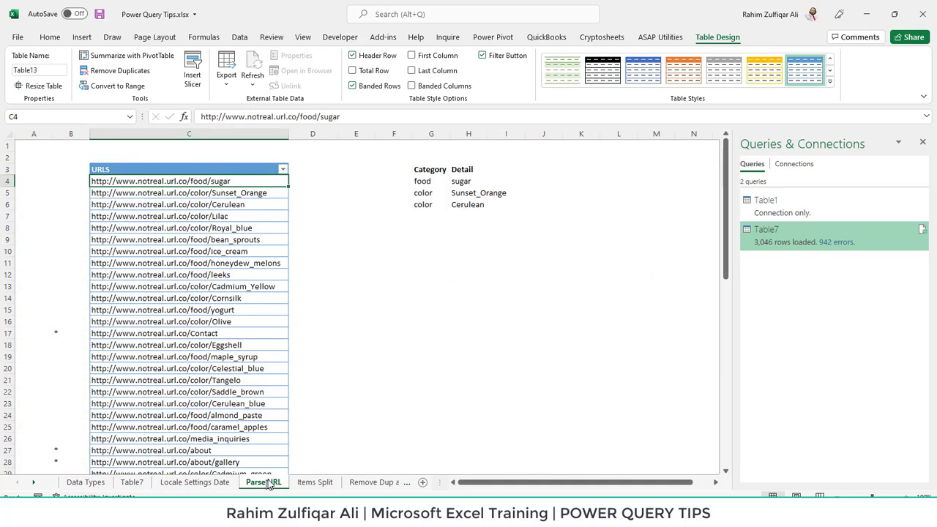
pyautogui.click(173, 217)
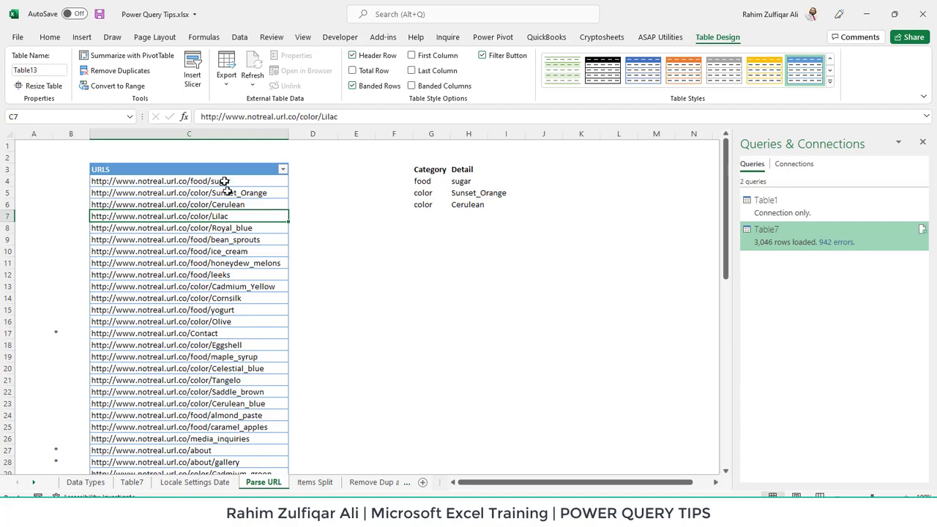
pyautogui.moveTo(423, 180); pyautogui.dragTo(496, 203)
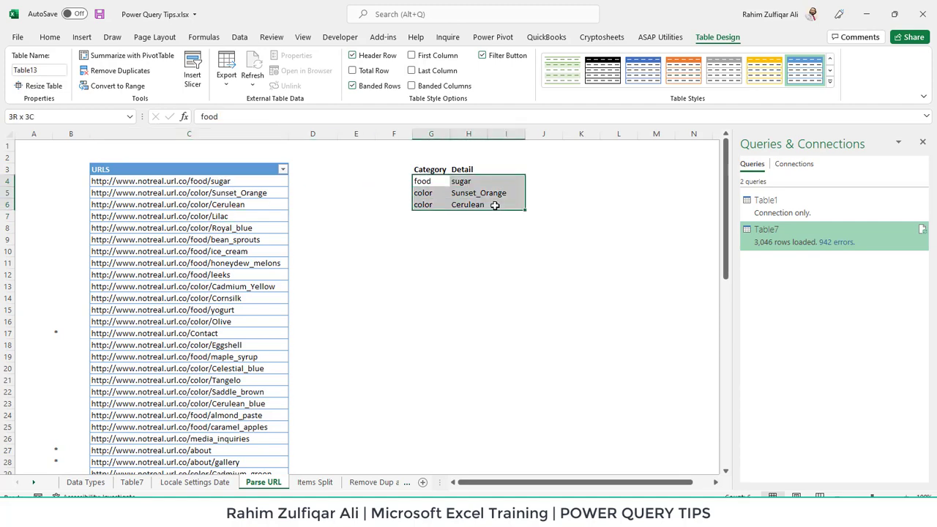
pyautogui.click(200, 250)
pyautogui.moveTo(723, 257); pyautogui.dragTo(713, 209)
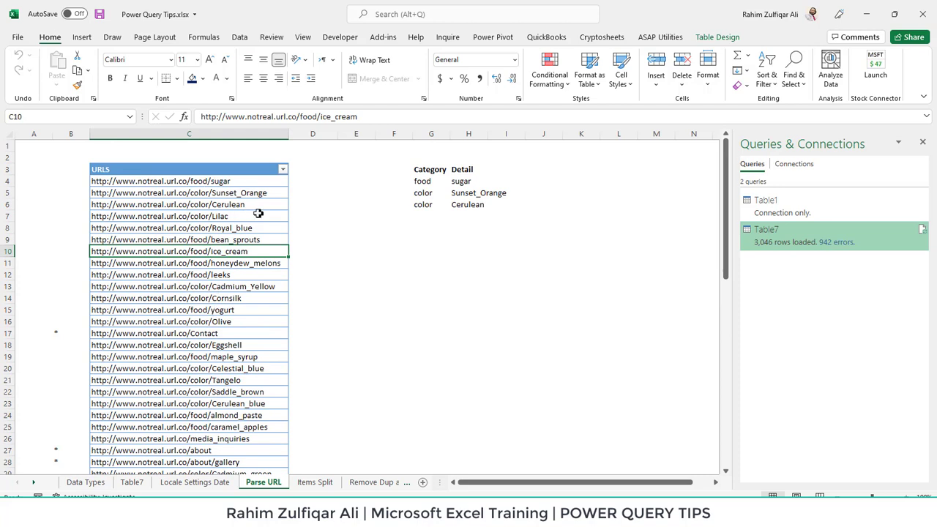
pyautogui.click(184, 216)
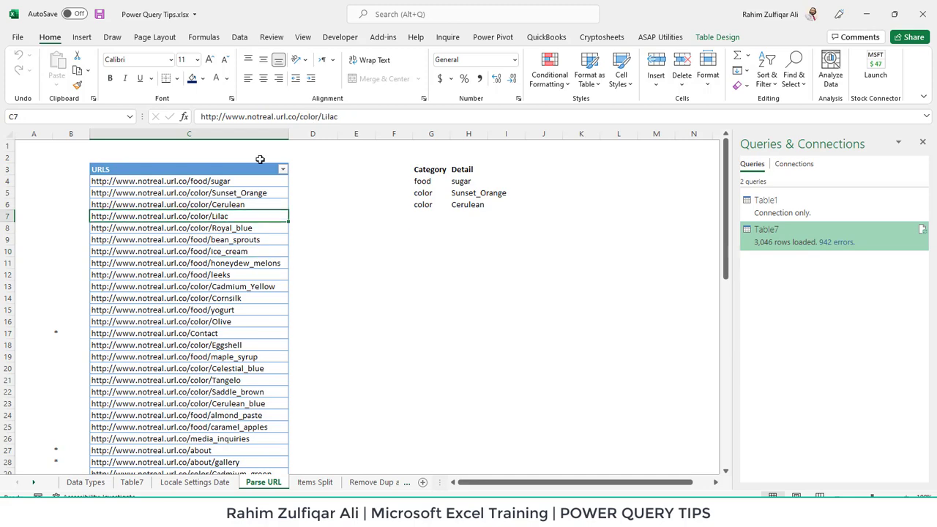
# Step: Browse the available data sources for import, covering files, databases, Azure, online services and other sources
pyautogui.click(239, 37)
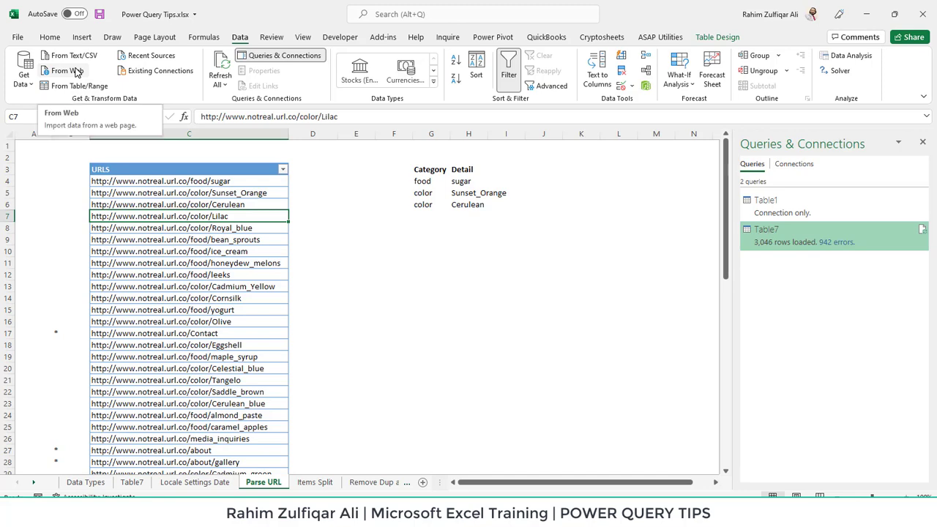
pyautogui.click(27, 76)
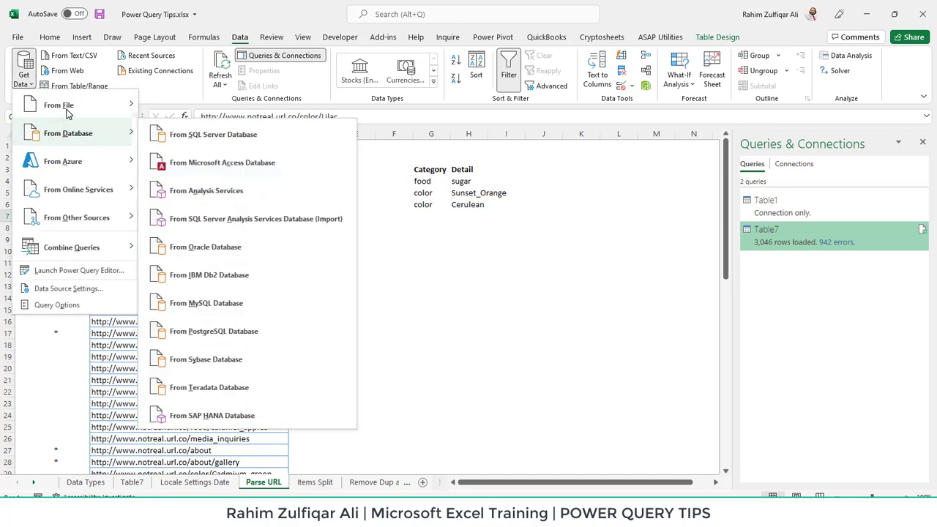
pyautogui.moveTo(67, 111)
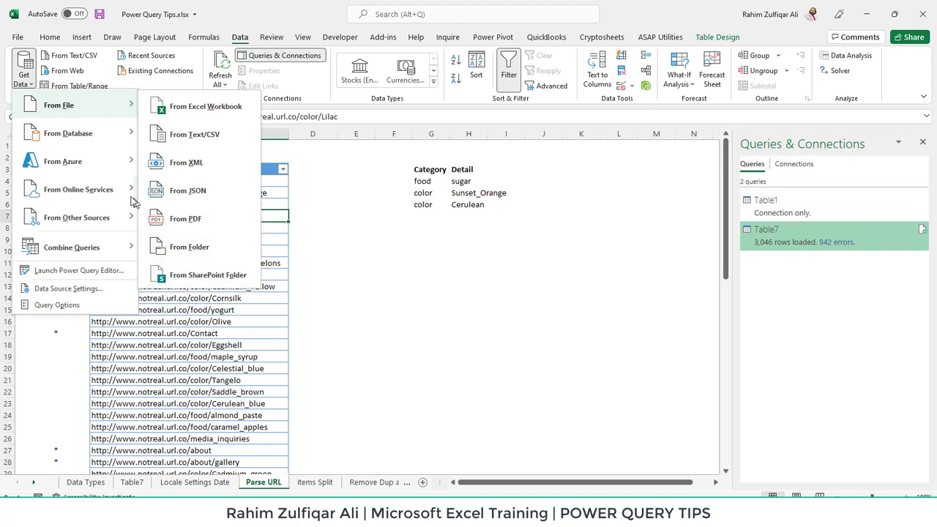
pyautogui.moveTo(93, 137)
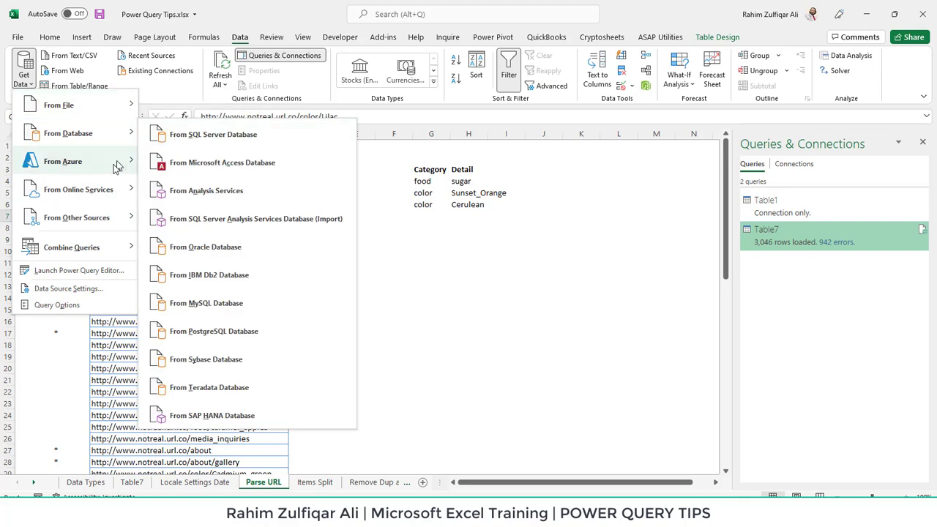
pyautogui.moveTo(110, 173)
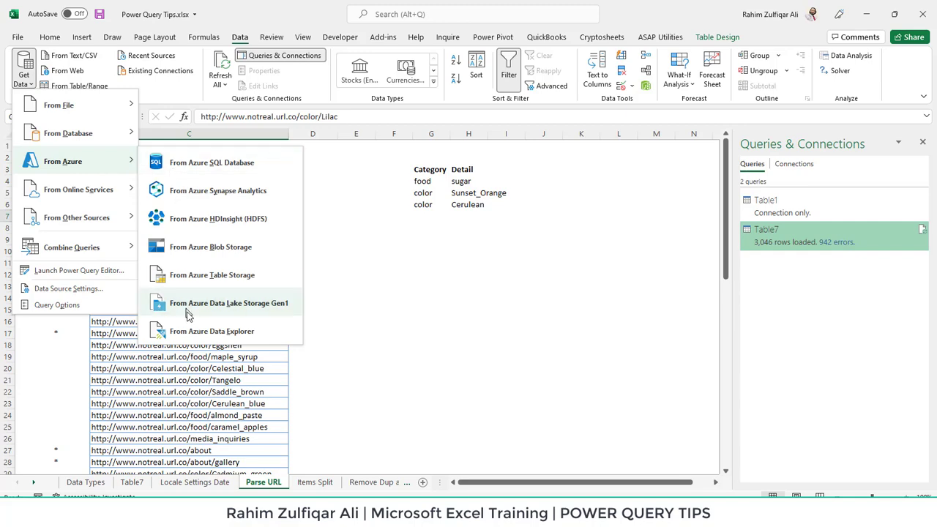
pyautogui.moveTo(101, 203)
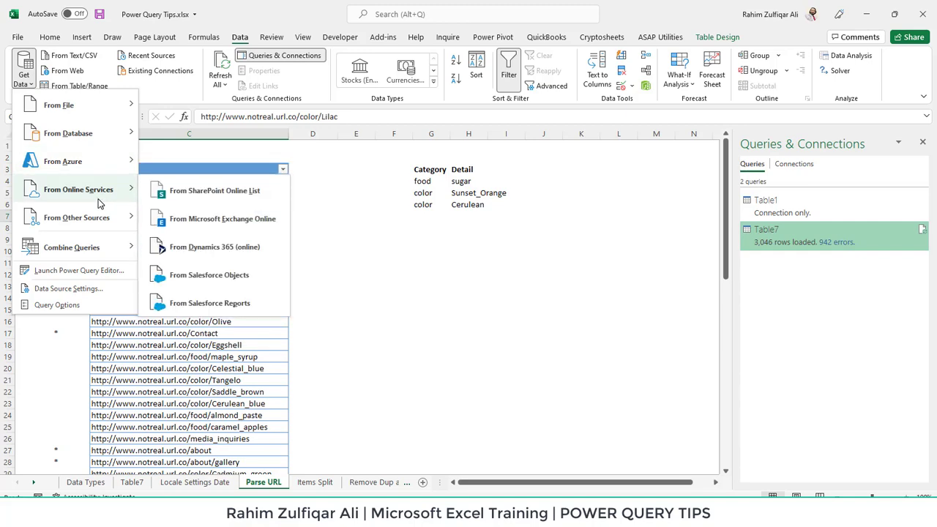
pyautogui.moveTo(97, 223)
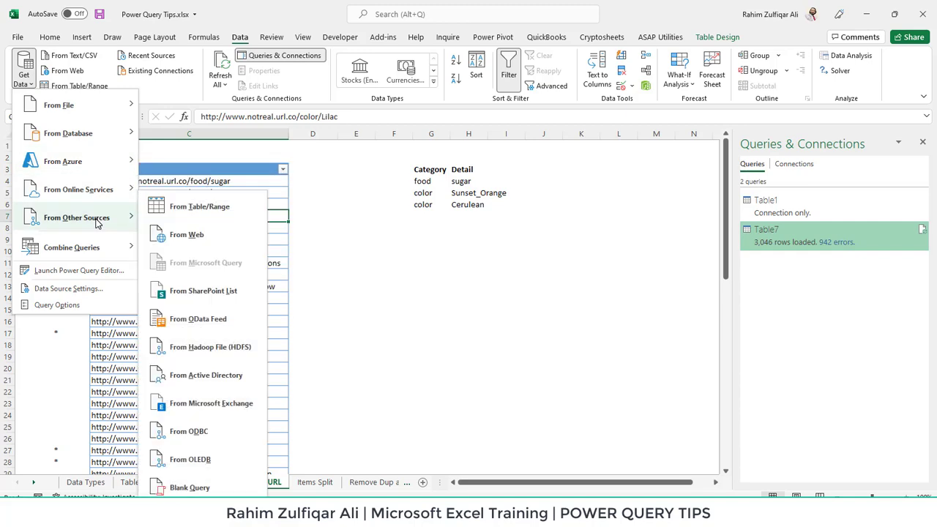
# Step: Load the URLS table from the Parse URL sheet into the Power Query Editor
pyautogui.click(171, 216)
pyautogui.click(227, 236)
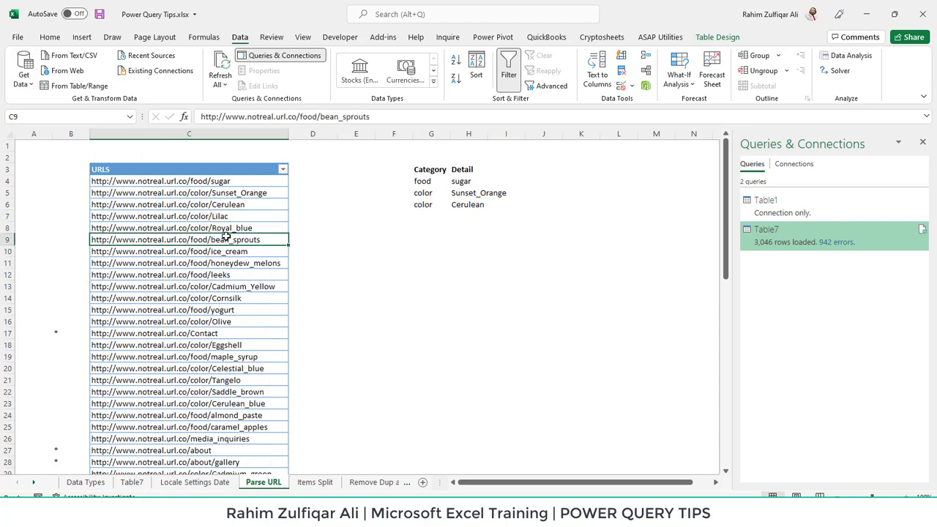
pyautogui.click(80, 87)
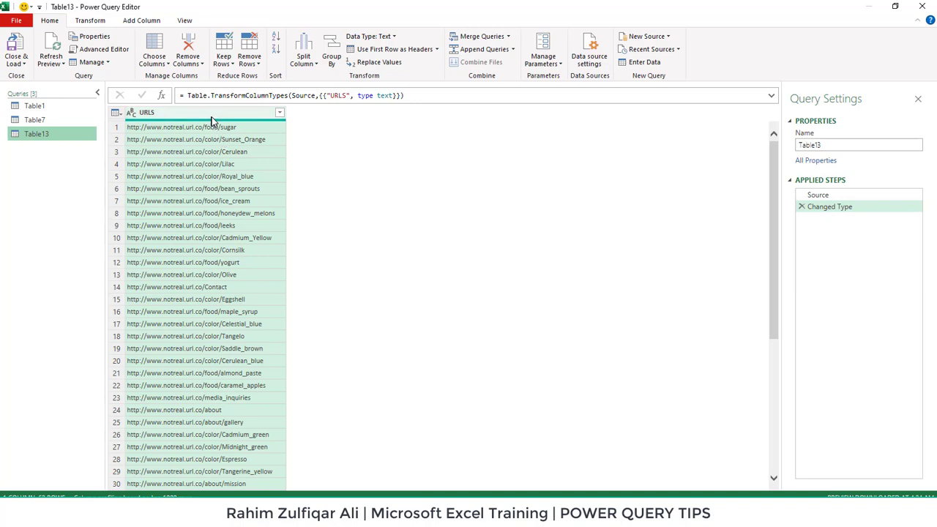
# Step: Split the URLS column by the custom delimiter "/" at the right-most occurrence
pyautogui.rightClick(216, 115)
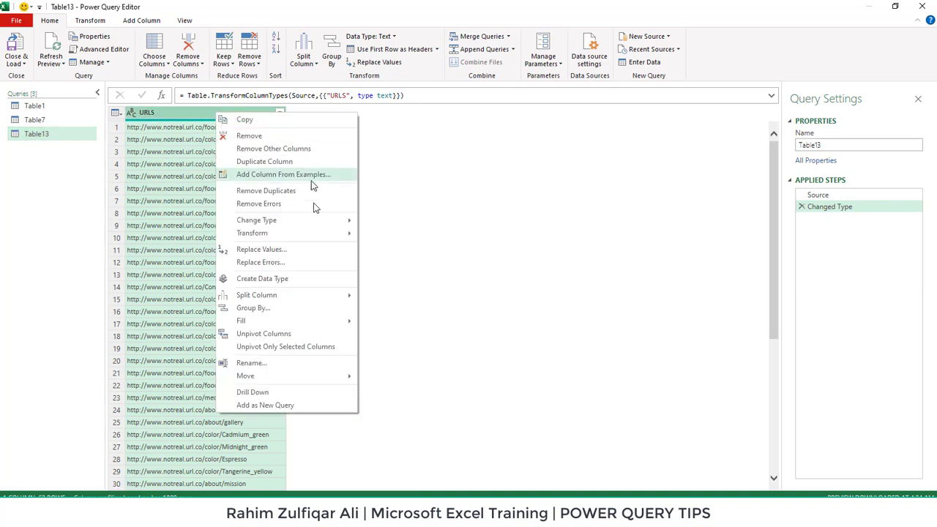
pyautogui.moveTo(298, 297)
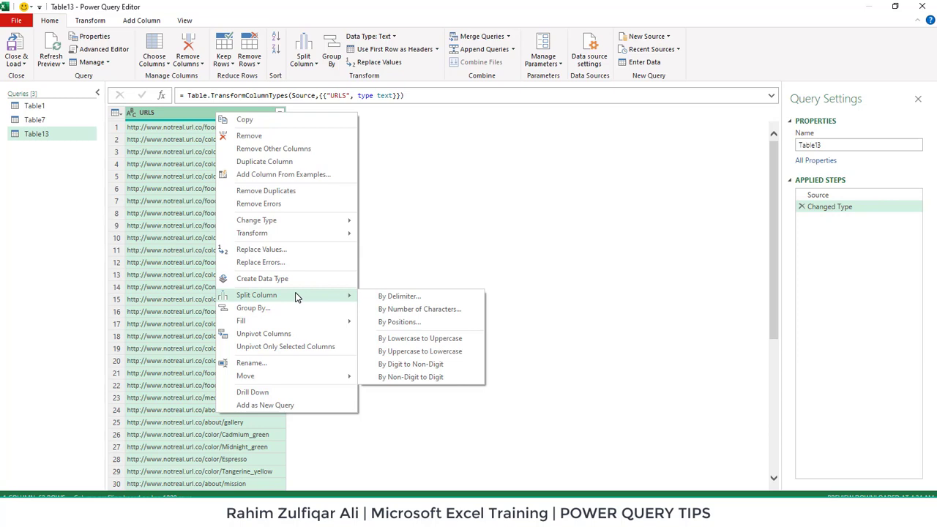
pyautogui.click(389, 297)
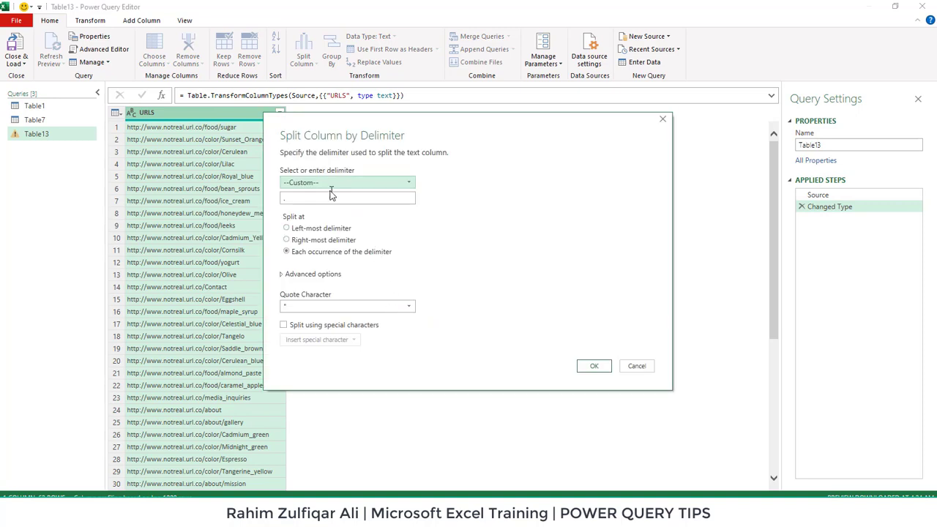
pyautogui.click(319, 184)
pyautogui.click(307, 266)
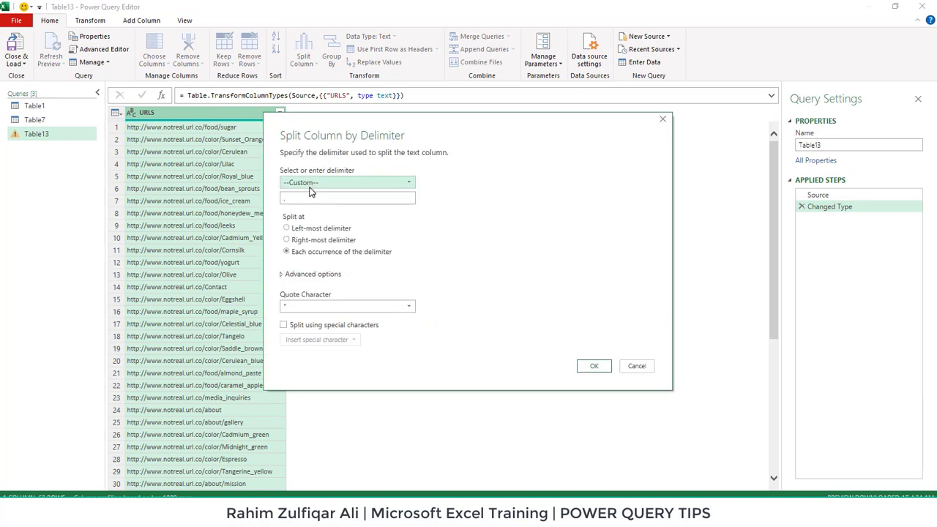
pyautogui.click(304, 199)
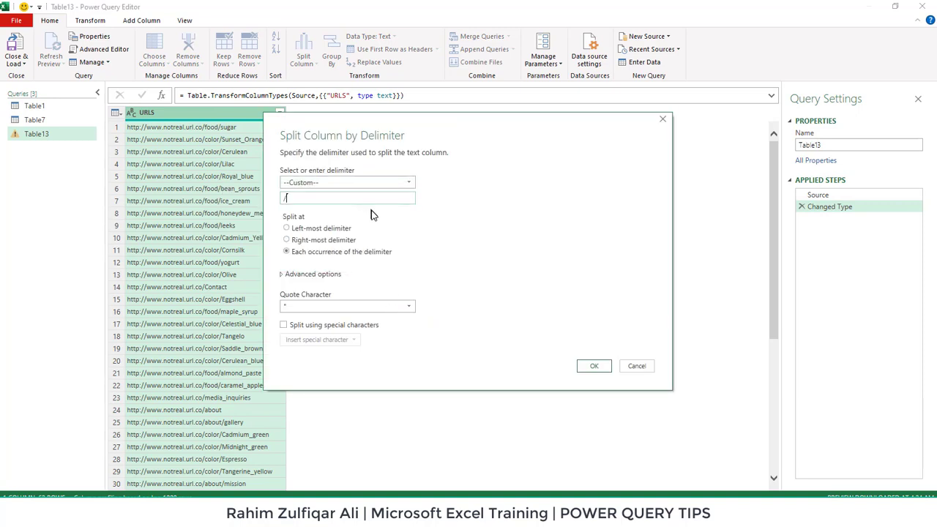
pyautogui.click(330, 241)
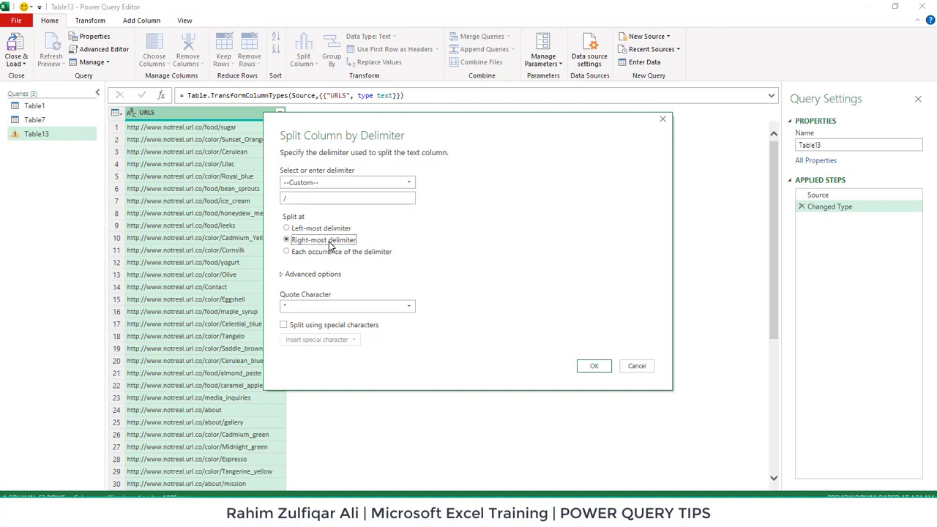
pyautogui.click(585, 367)
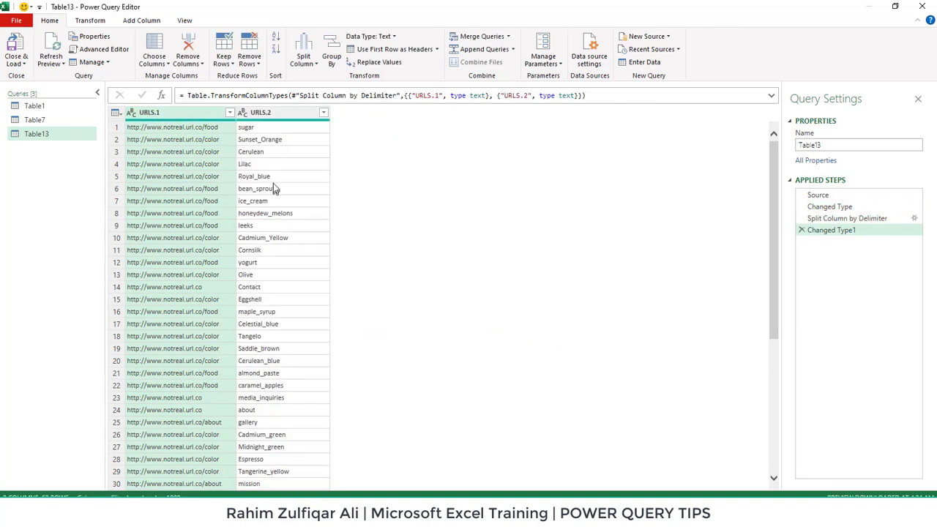
# Step: Split the URLS.1 column by the custom delimiter "/" at the right-most occurrence
pyautogui.rightClick(186, 117)
pyautogui.moveTo(246, 295)
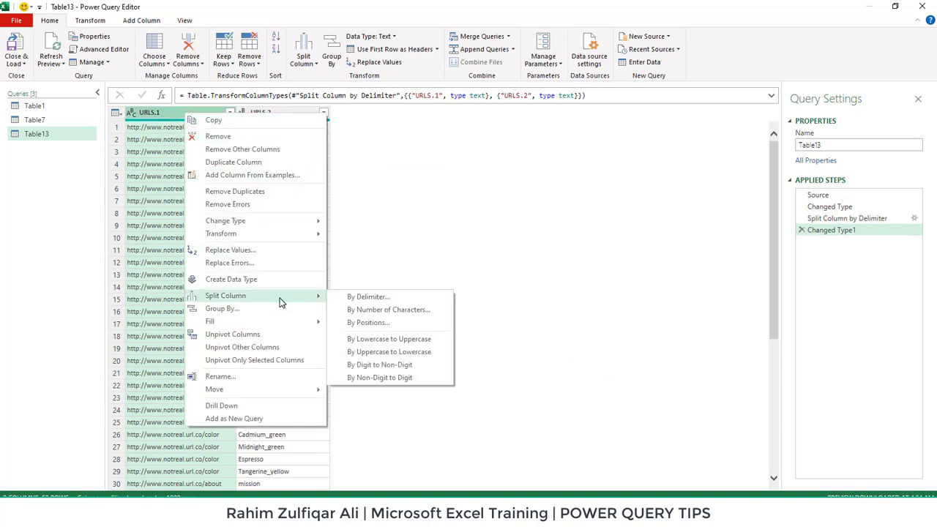
pyautogui.click(373, 297)
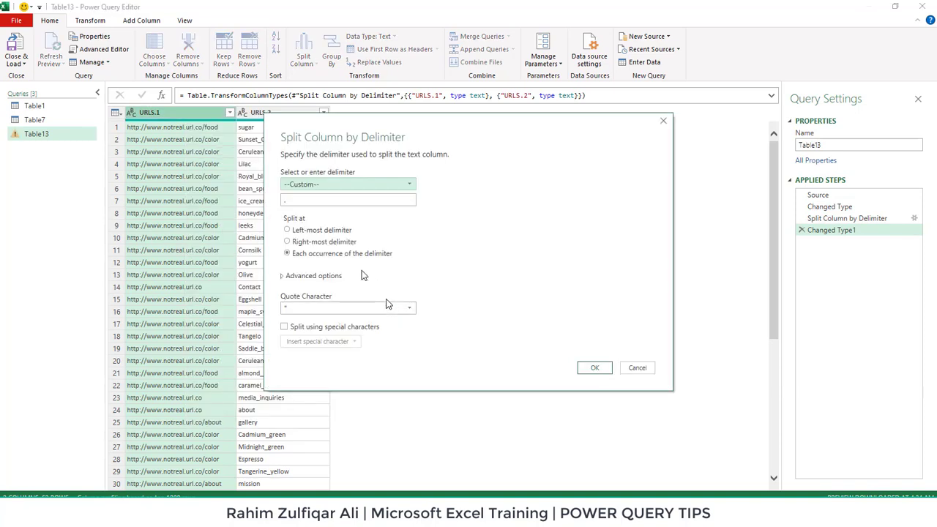
pyautogui.click(324, 242)
pyautogui.click(309, 204)
pyautogui.write('/')
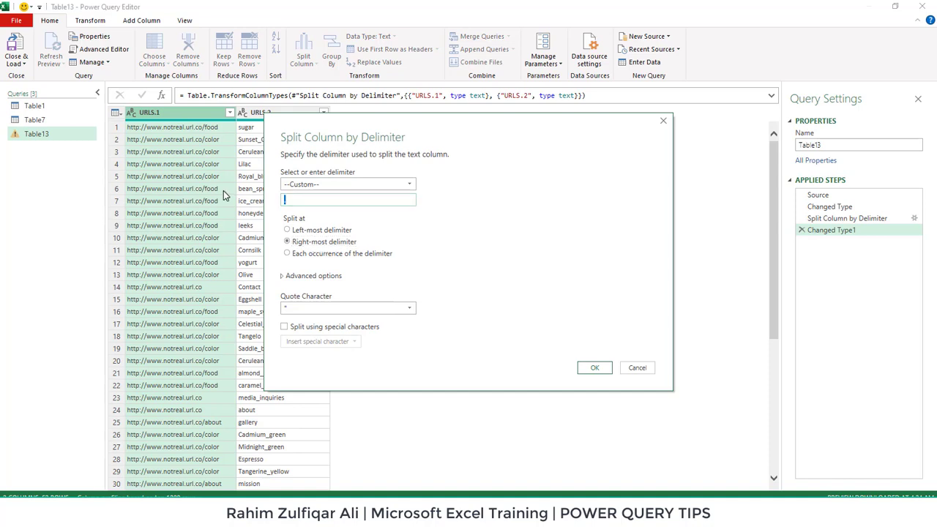
pyautogui.click(592, 368)
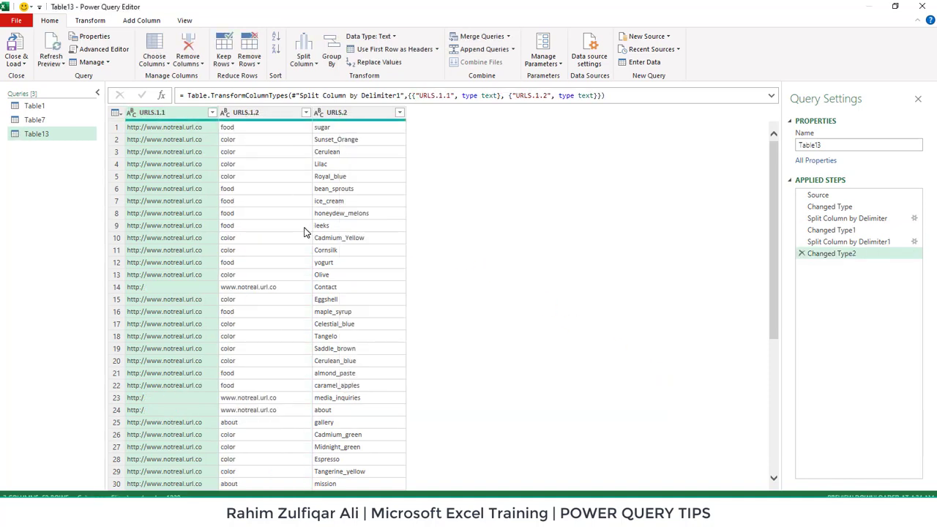
pyautogui.rightClick(195, 113)
pyautogui.click(220, 139)
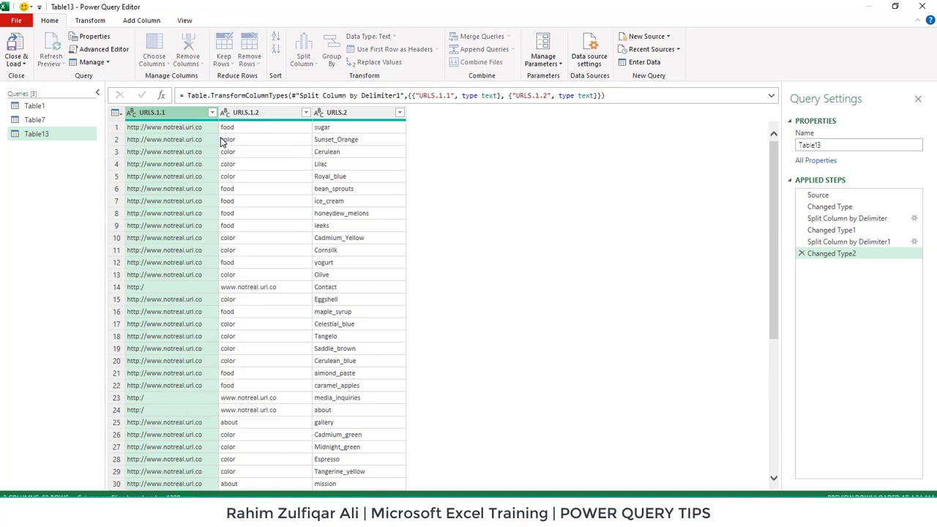
pyautogui.click(162, 292)
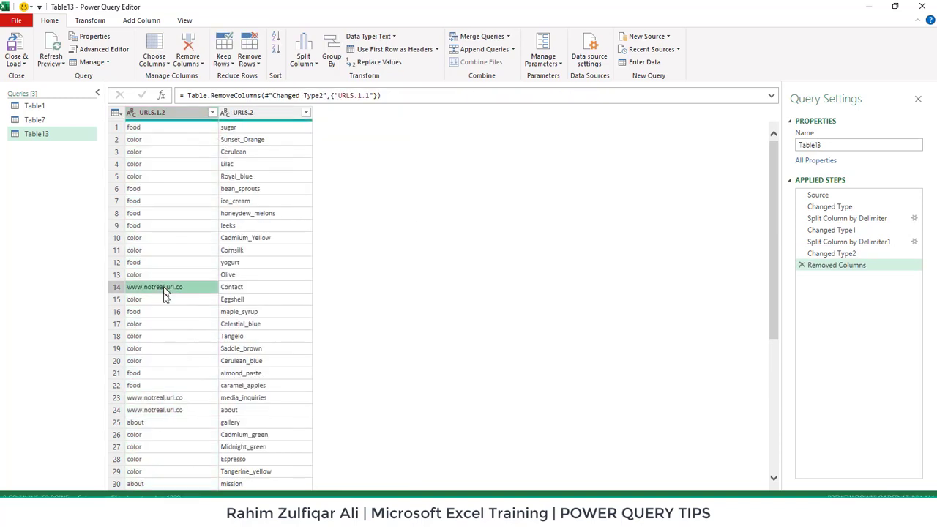
pyautogui.click(168, 398)
pyautogui.click(212, 112)
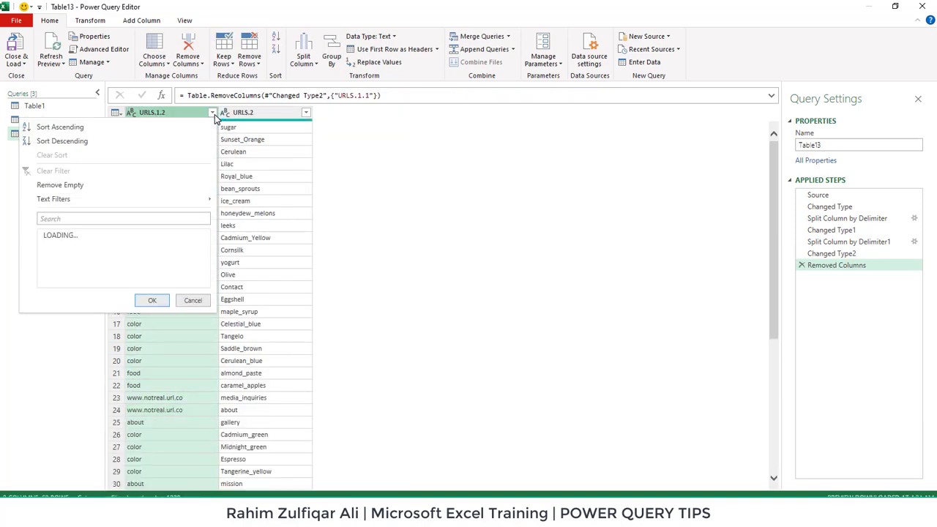
pyautogui.click(47, 281)
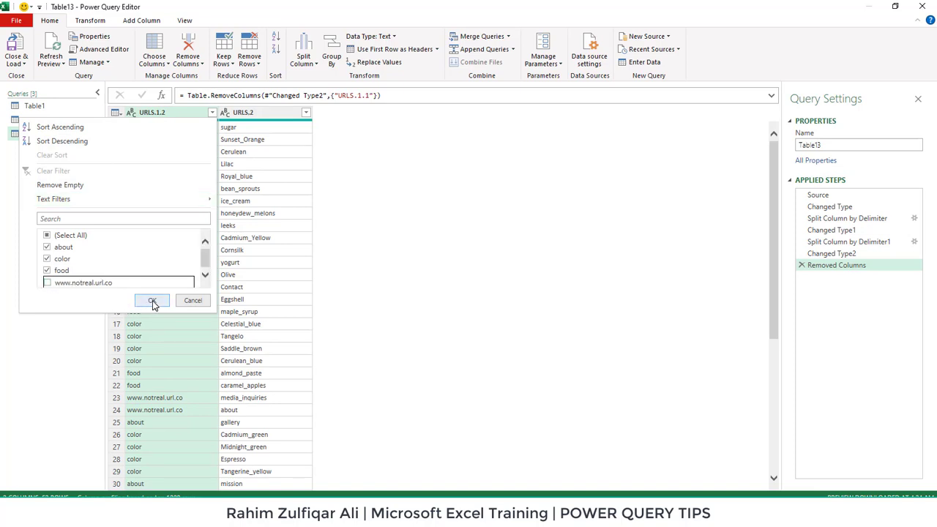
pyautogui.click(152, 300)
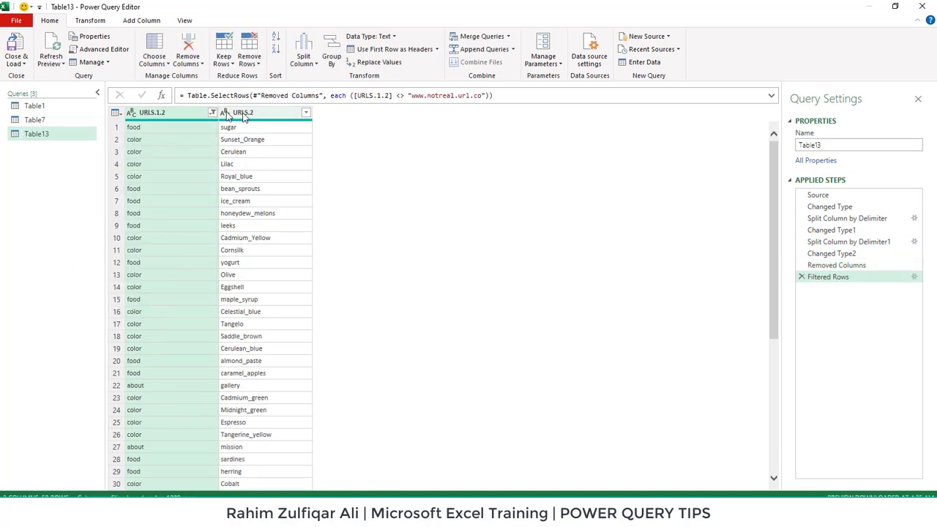
# Step: Close the Power Query Editor and load the parsed URL query into a new worksheet
pyautogui.click(15, 65)
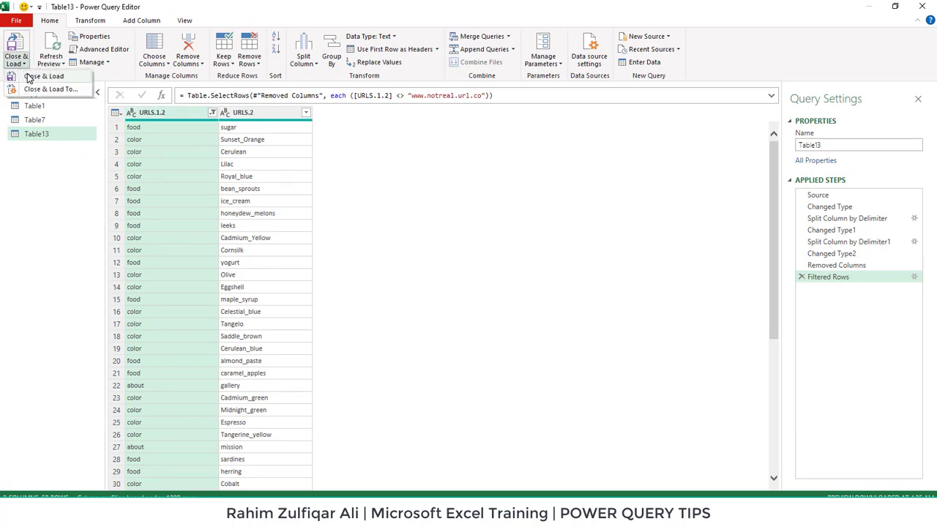
pyautogui.click(29, 76)
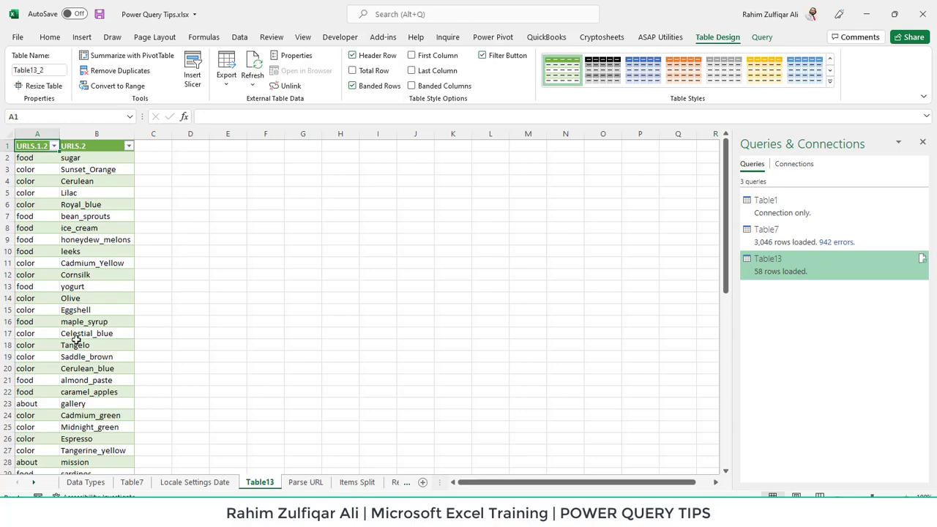
# Step: On the Parse URL sheet, fill the last URL in C65 down into C66 as a new table row
pyautogui.click(300, 482)
pyautogui.moveTo(725, 271); pyautogui.dragTo(724, 454)
pyautogui.click(264, 450)
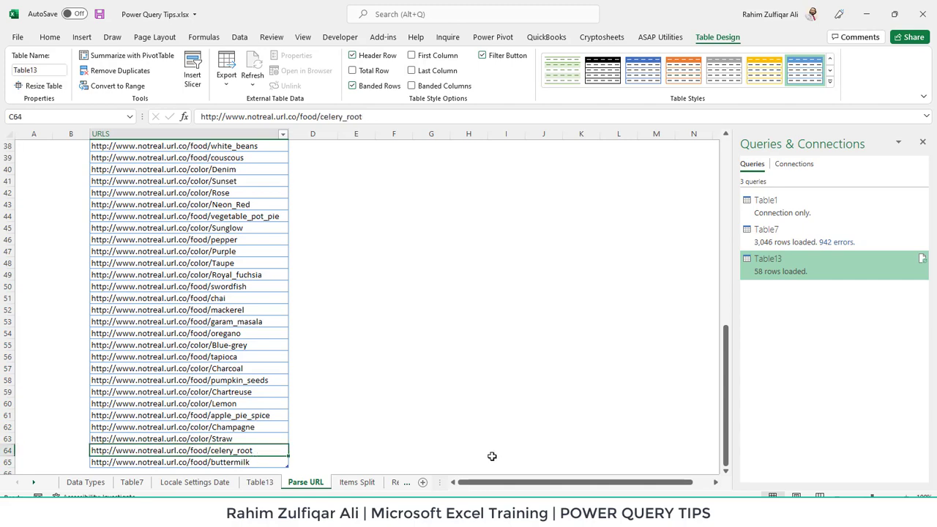
pyautogui.press('Down')
pyautogui.hotkey('shift', 'Down')
pyautogui.hotkey('ctrl', 'd')
pyautogui.press('Down')
# Step: Edit the URL in C66, keeping food as the category and replacing buttermilk with the person's first name
pyautogui.press('F2')
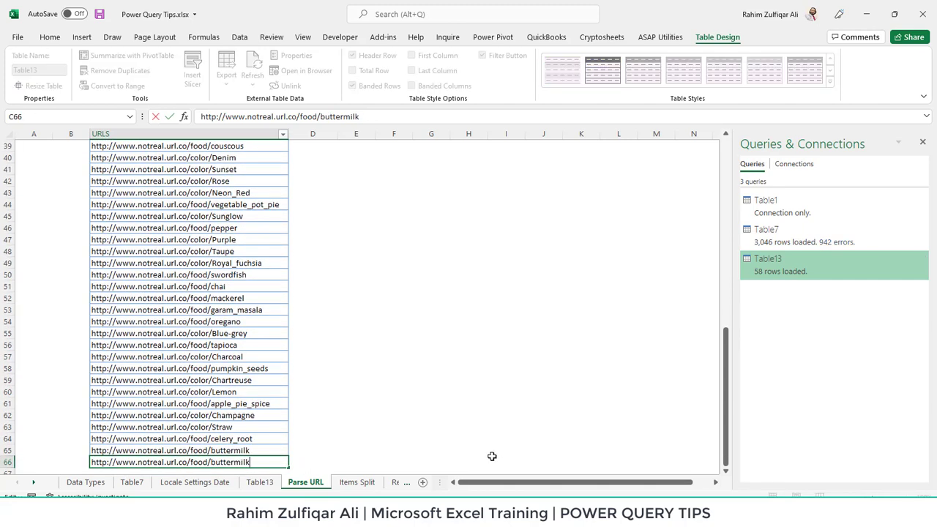
pyautogui.hotkey('ctrl', 'shift', 'Left')
pyautogui.write('r')
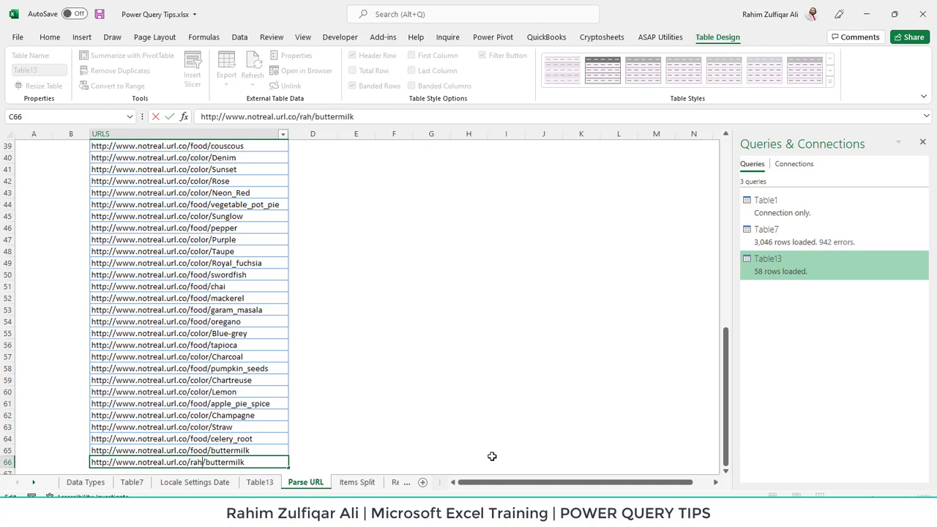
pyautogui.press('BackSpace')
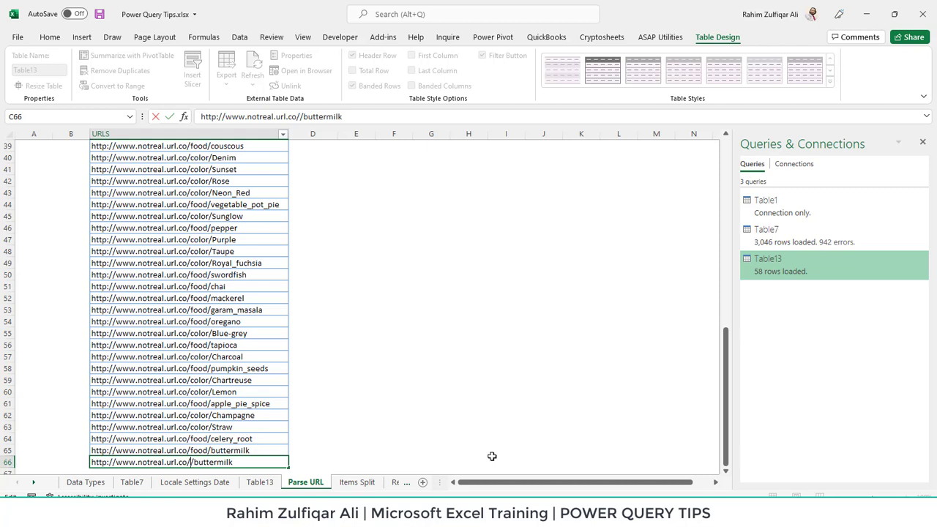
pyautogui.write('food')
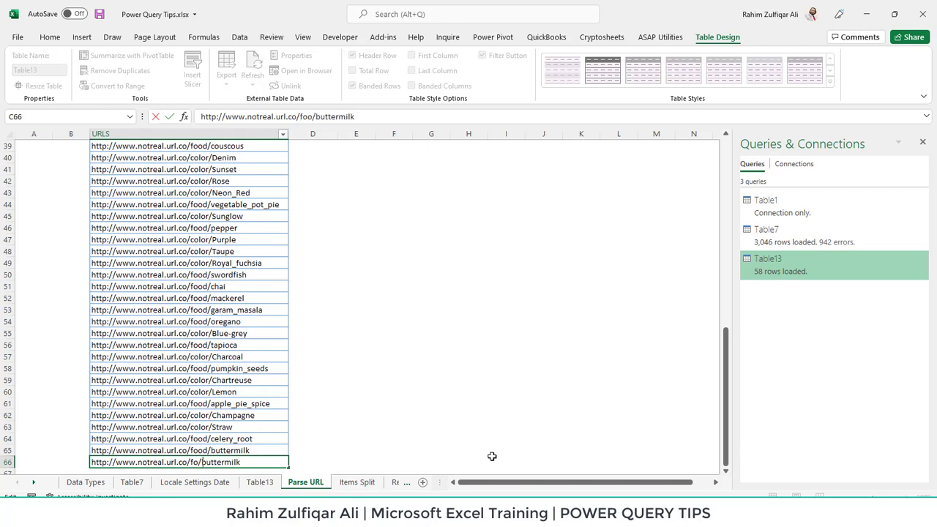
pyautogui.hotkey('shift', 'End')
pyautogui.write('ra')
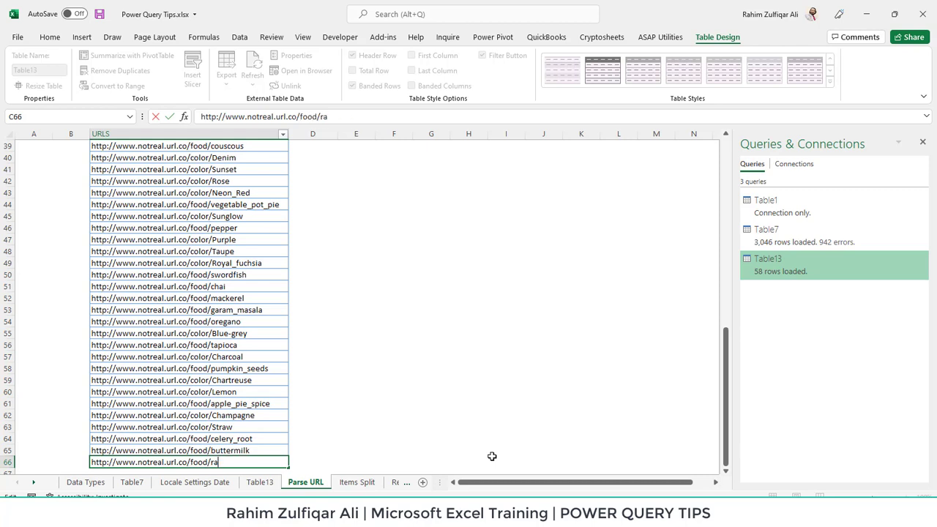
pyautogui.press('Return')
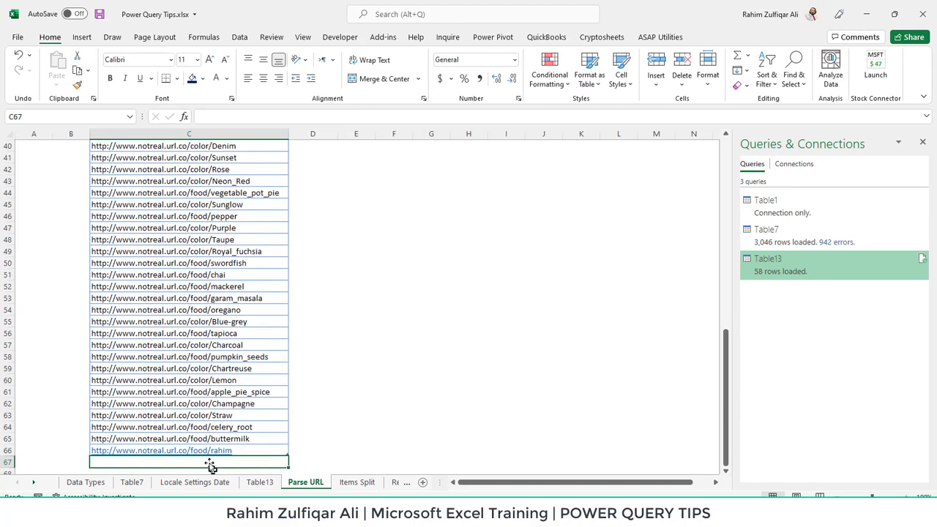
pyautogui.click(243, 427)
pyautogui.press('Down')
pyautogui.press('Down')
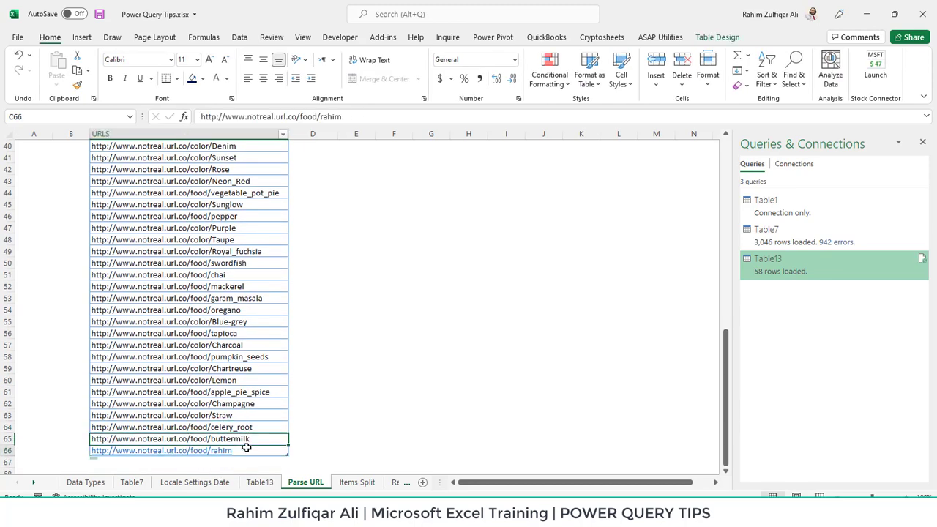
# Step: Go to the end of the parsed table on the Table13 sheet and refresh all queries
pyautogui.click(258, 483)
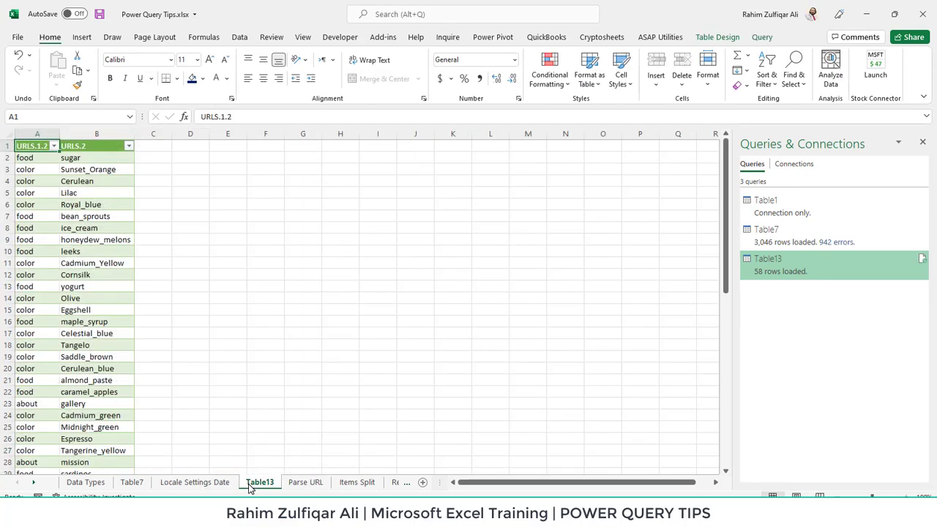
pyautogui.click(112, 390)
pyautogui.moveTo(730, 294); pyautogui.dragTo(729, 468)
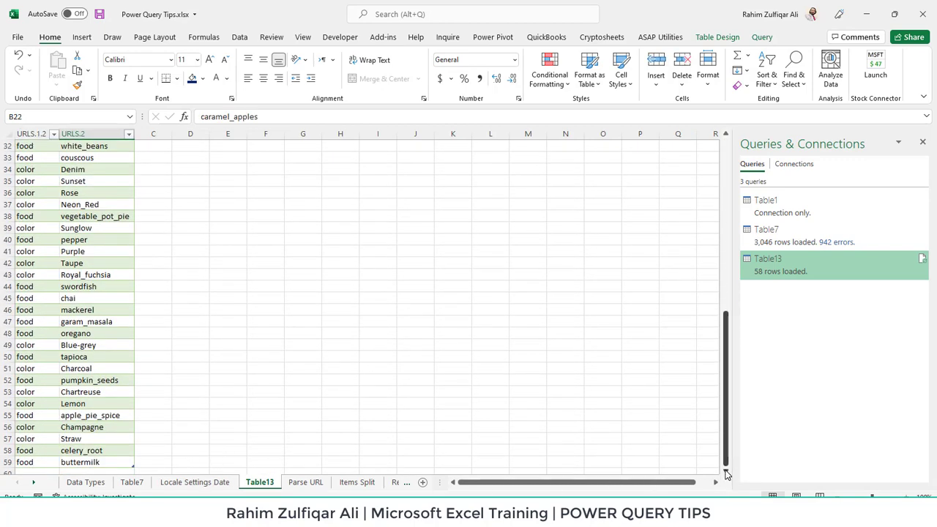
pyautogui.scroll(-2, 270, 437)
pyautogui.click(100, 404)
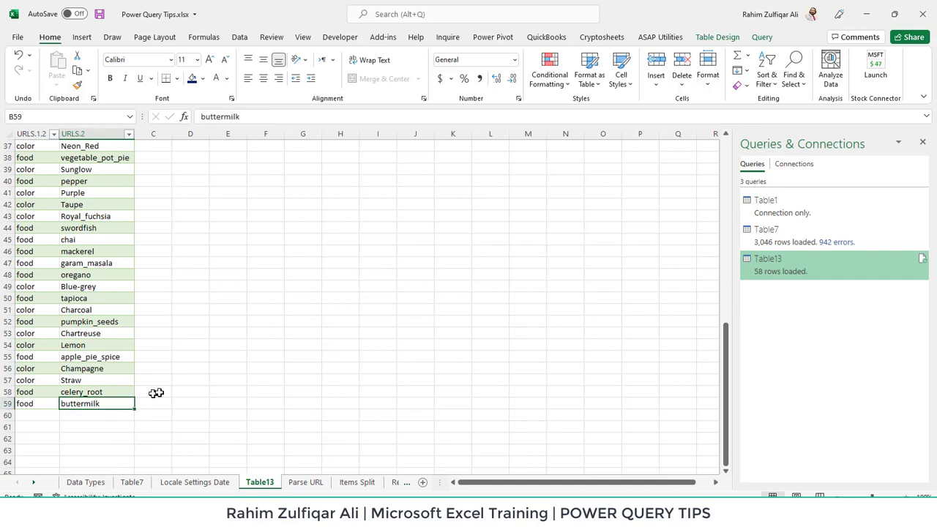
pyautogui.click(239, 37)
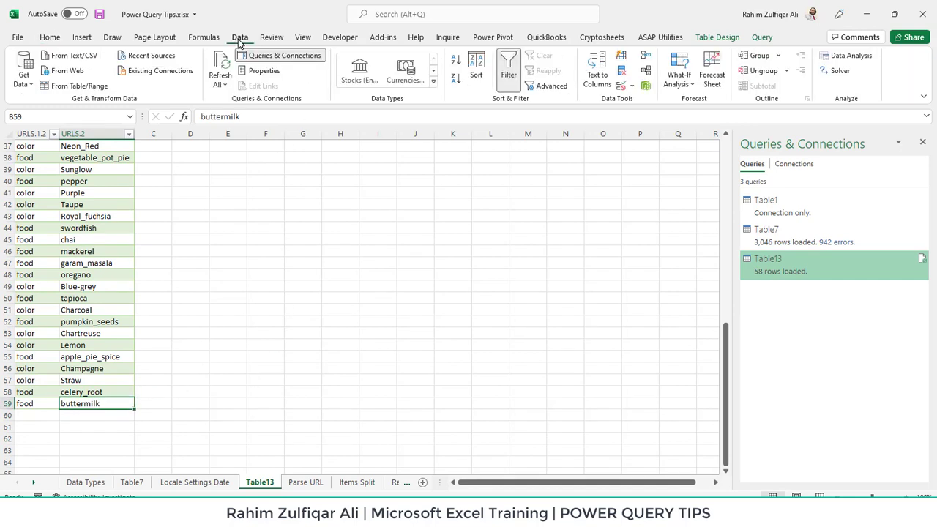
pyautogui.click(221, 64)
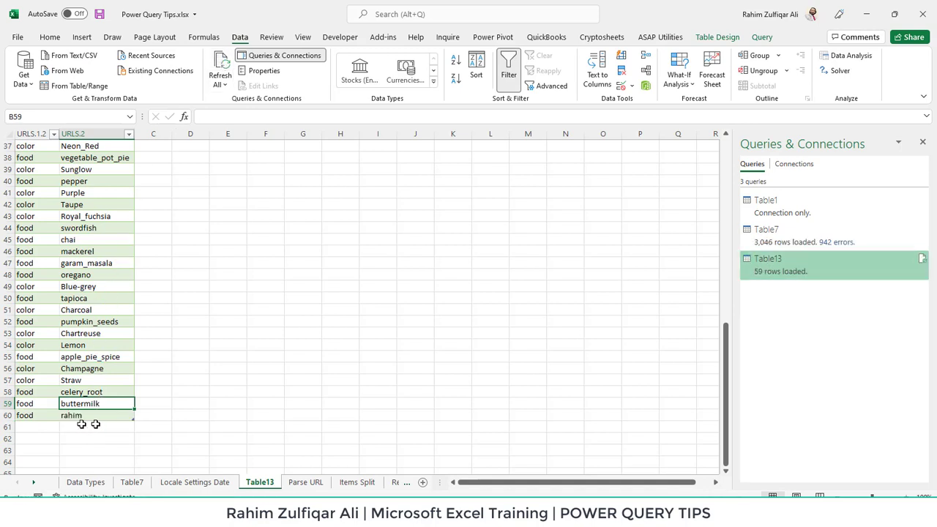
# Step: Compare the last rows of the refreshed Table13 output with the source URLs on the Parse URL sheet
pyautogui.moveTo(46, 415); pyautogui.dragTo(85, 416)
pyautogui.click(99, 347)
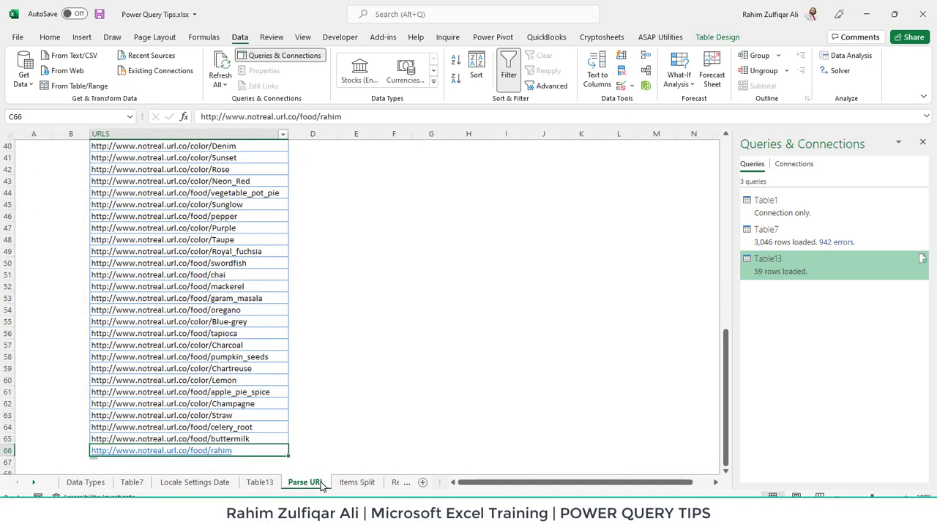
pyautogui.click(274, 489)
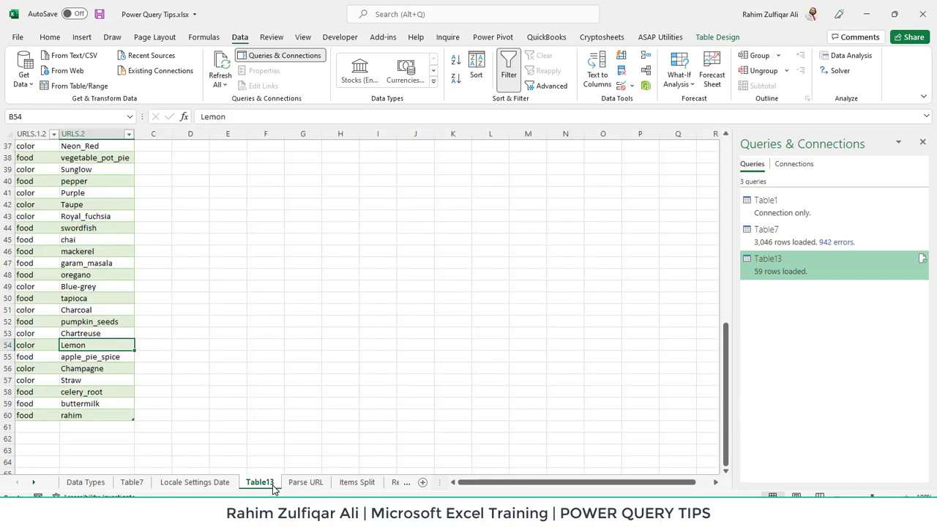
pyautogui.click(56, 403)
pyautogui.moveTo(40, 251); pyautogui.dragTo(117, 391)
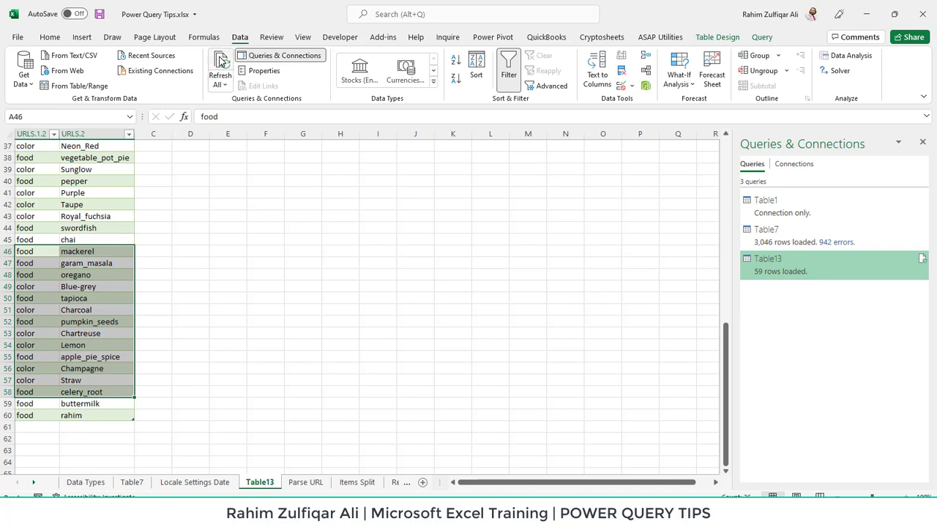
# Step: Open the Items Split sheet and hide the list of queries and connections
pyautogui.click(356, 482)
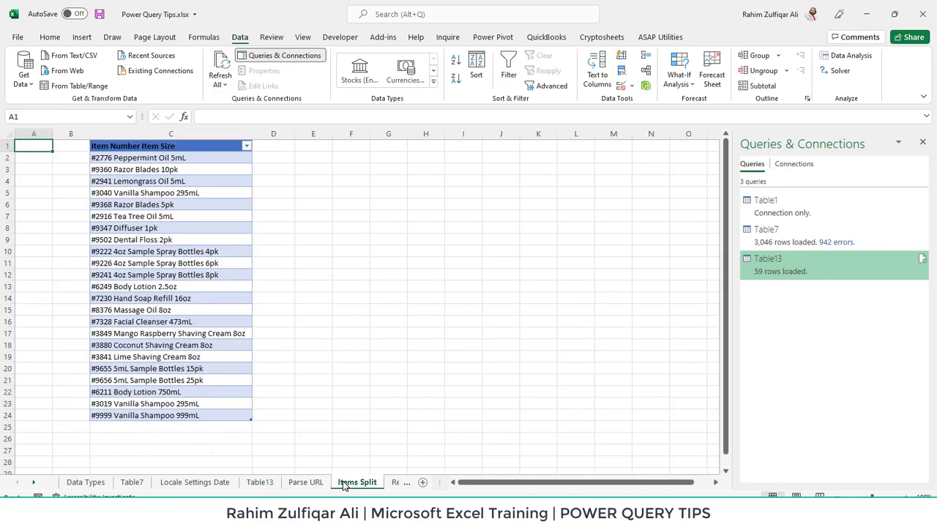
pyautogui.moveTo(143, 169); pyautogui.dragTo(173, 370)
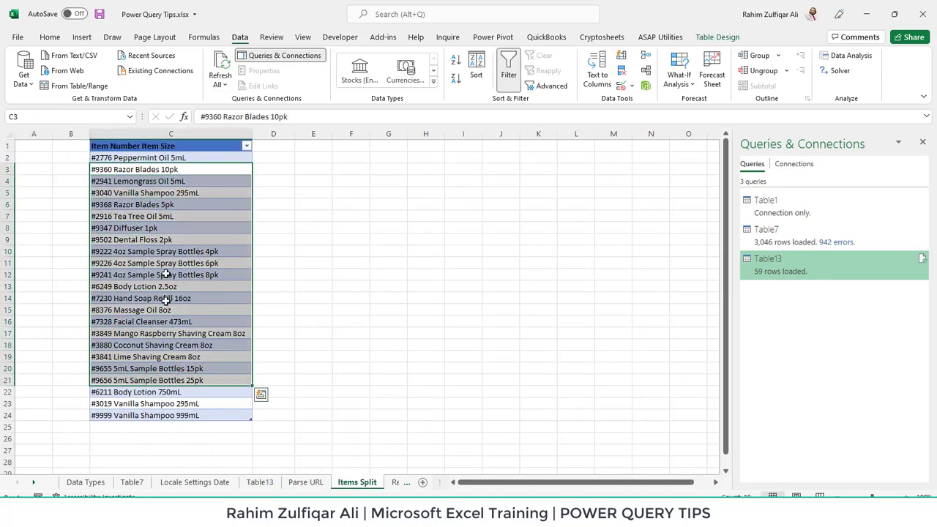
pyautogui.click(168, 274)
pyautogui.click(922, 142)
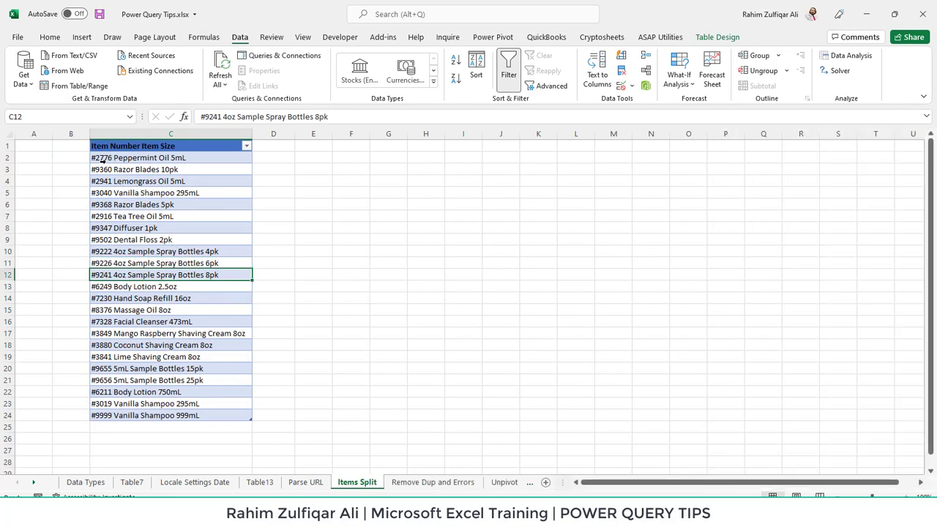
# Step: Load the Item Number Item Size table into the Power Query Editor
pyautogui.moveTo(144, 169); pyautogui.dragTo(176, 380)
pyautogui.click(226, 240)
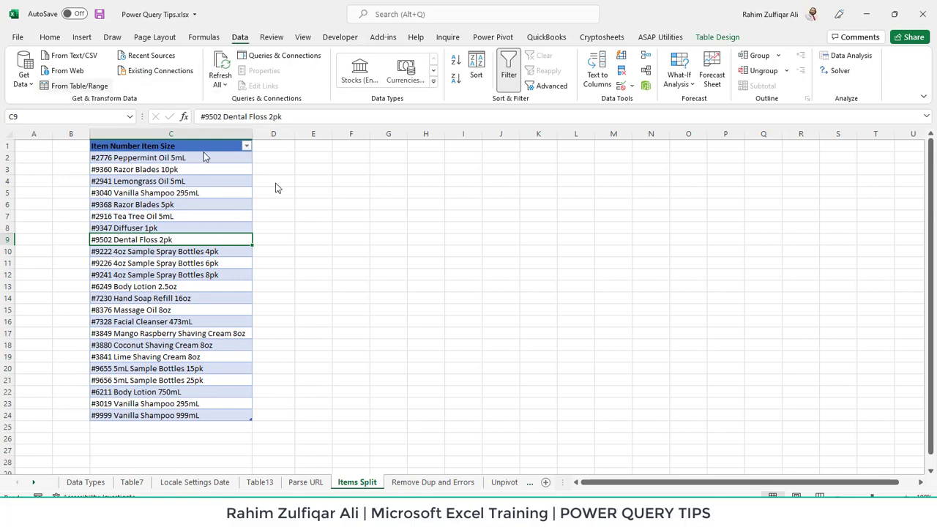
pyautogui.click(76, 85)
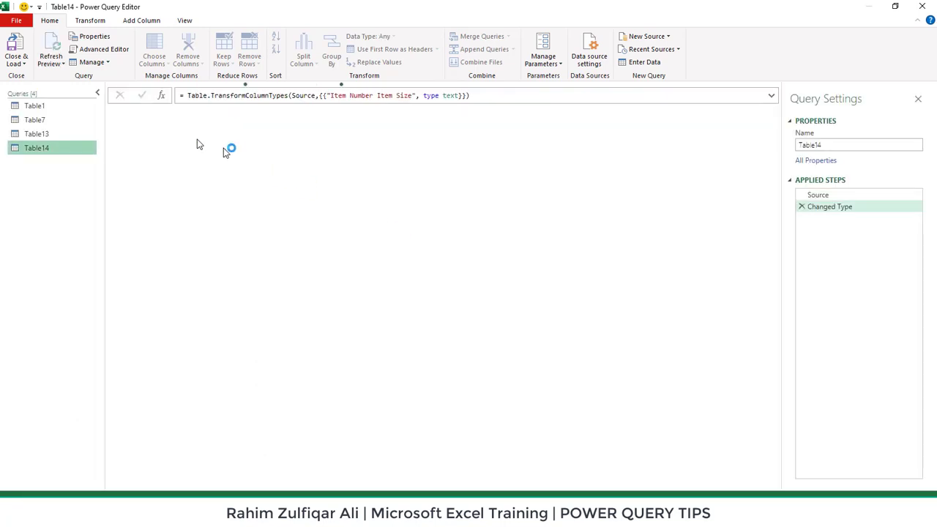
# Step: Split the Item Number Item Size column by the Space delimiter at the left-most occurrence
pyautogui.rightClick(188, 115)
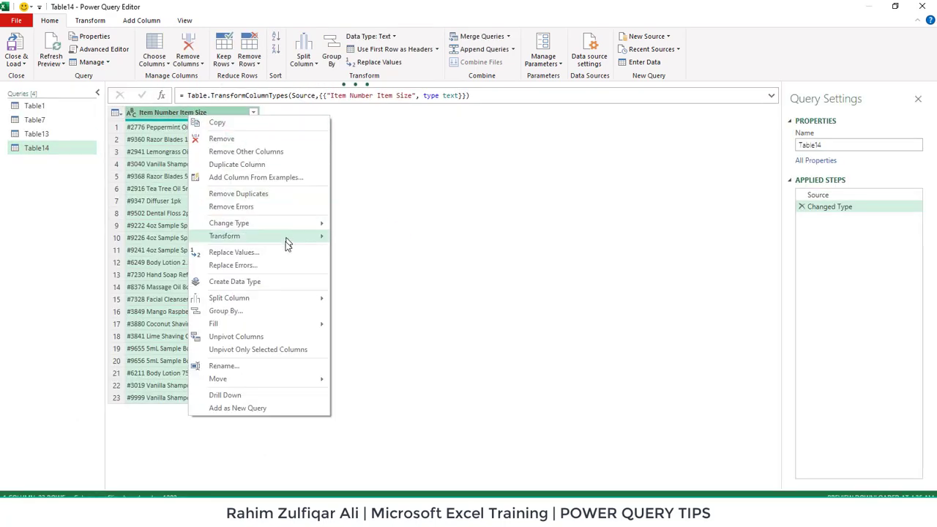
pyautogui.moveTo(297, 304)
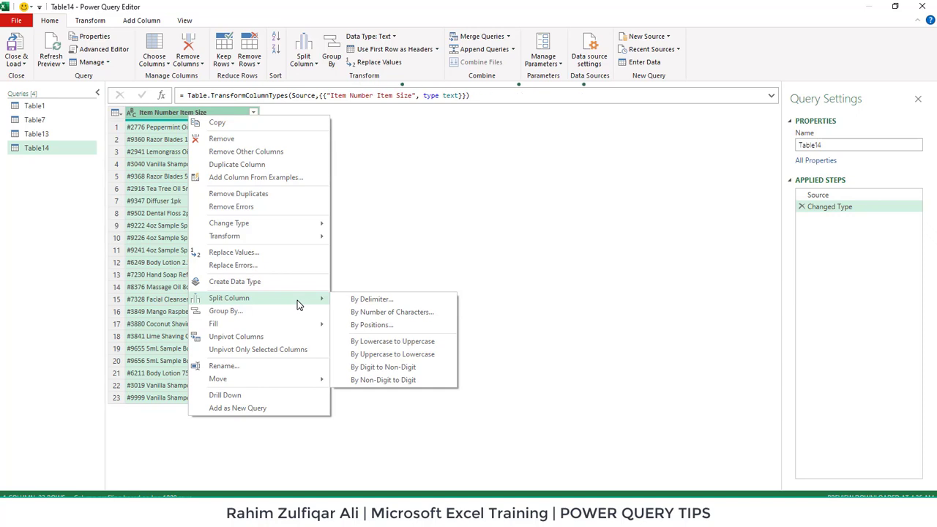
pyautogui.click(370, 300)
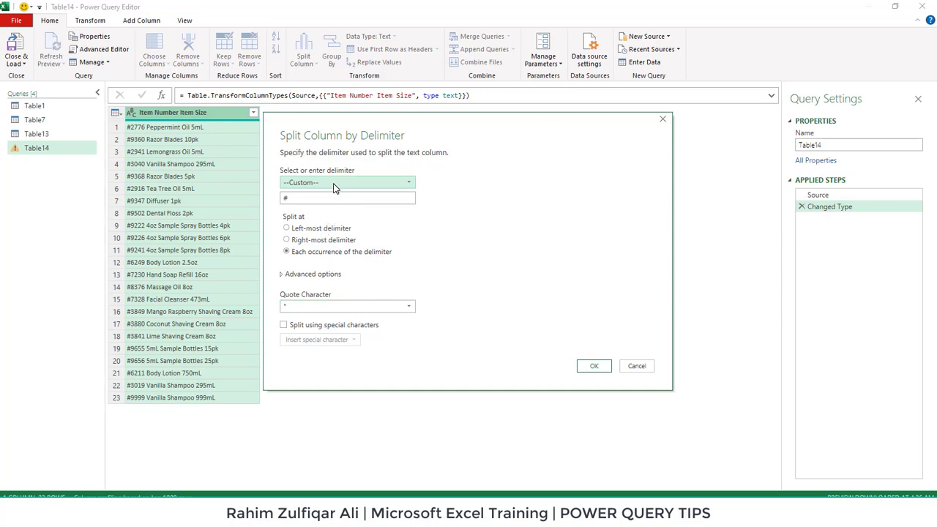
pyautogui.click(334, 188)
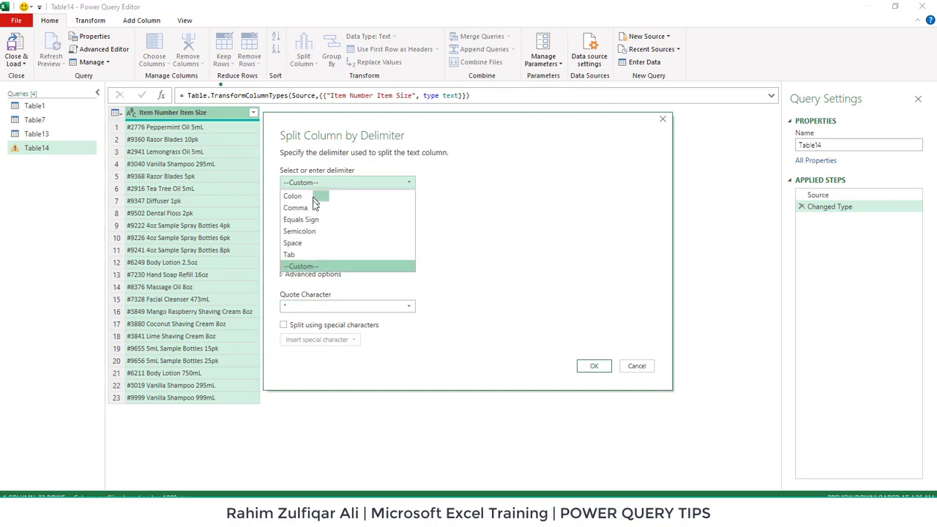
pyautogui.click(313, 245)
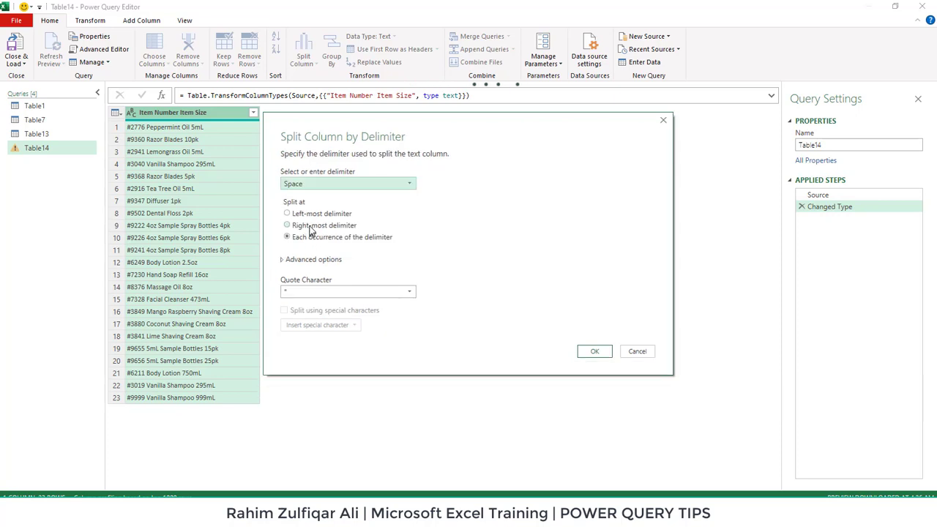
pyautogui.click(312, 214)
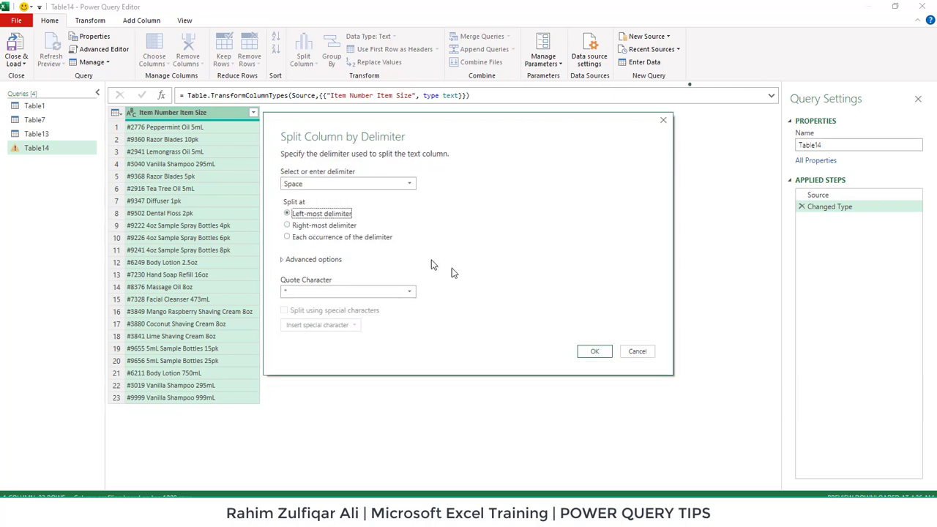
pyautogui.click(591, 352)
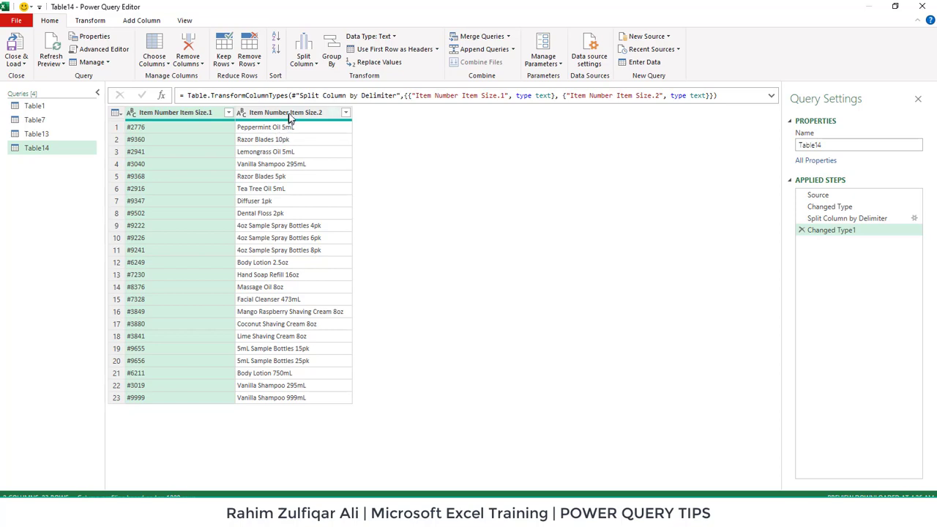
# Step: Split the Item Number Item Size.2 column by the Space delimiter at the right-most occurrence
pyautogui.rightClick(290, 116)
pyautogui.moveTo(364, 296)
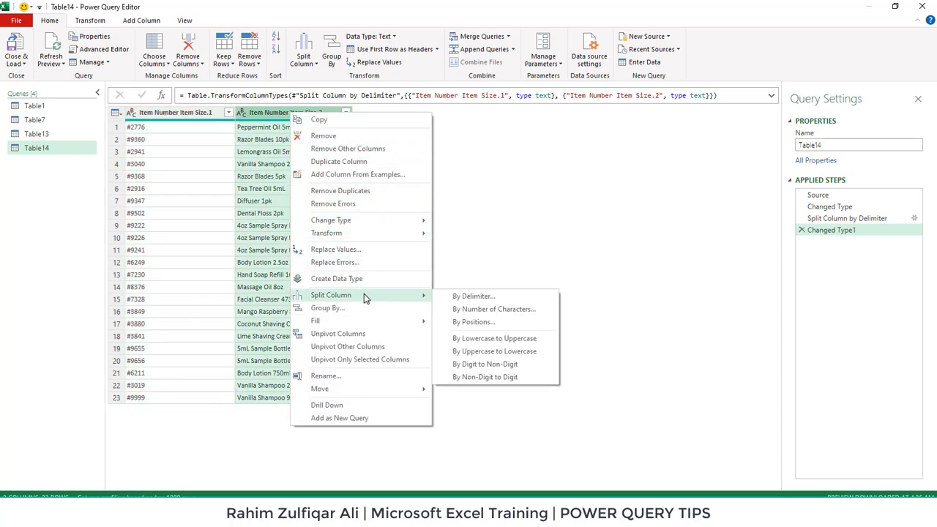
pyautogui.click(452, 298)
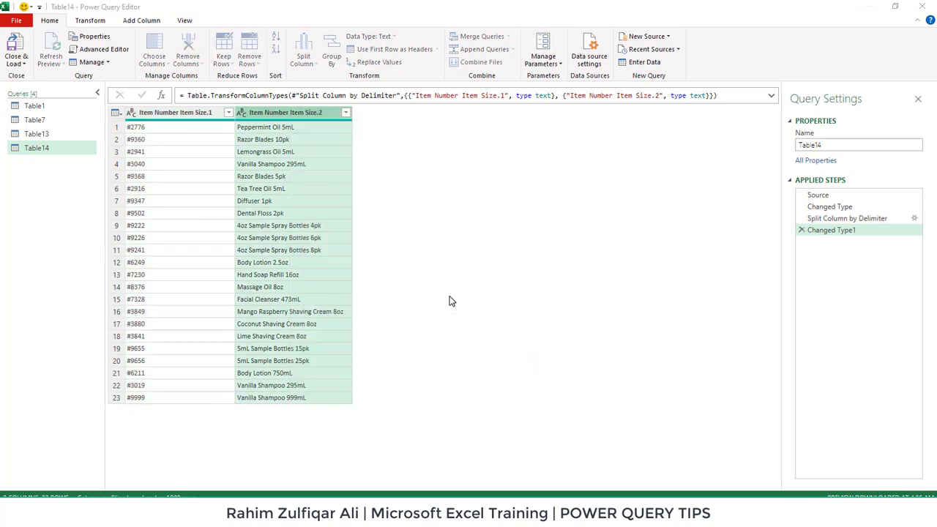
pyautogui.click(331, 235)
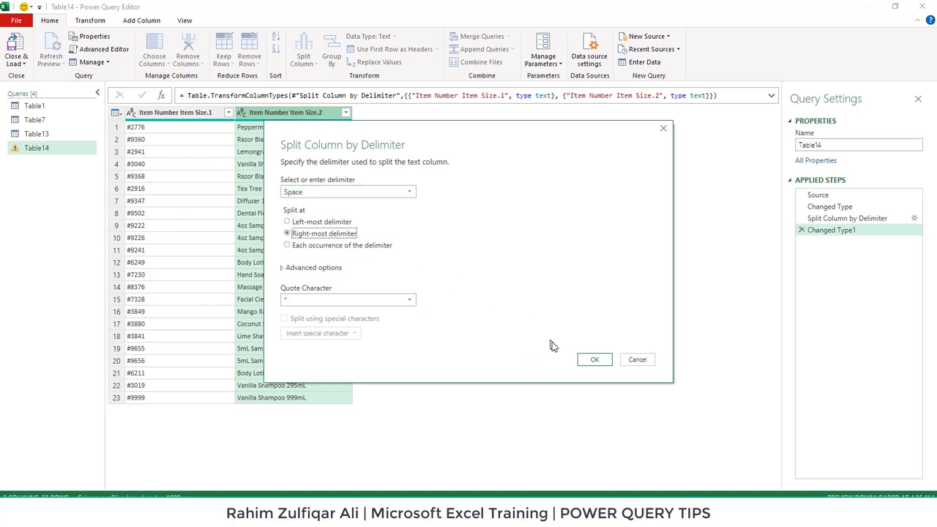
pyautogui.click(592, 360)
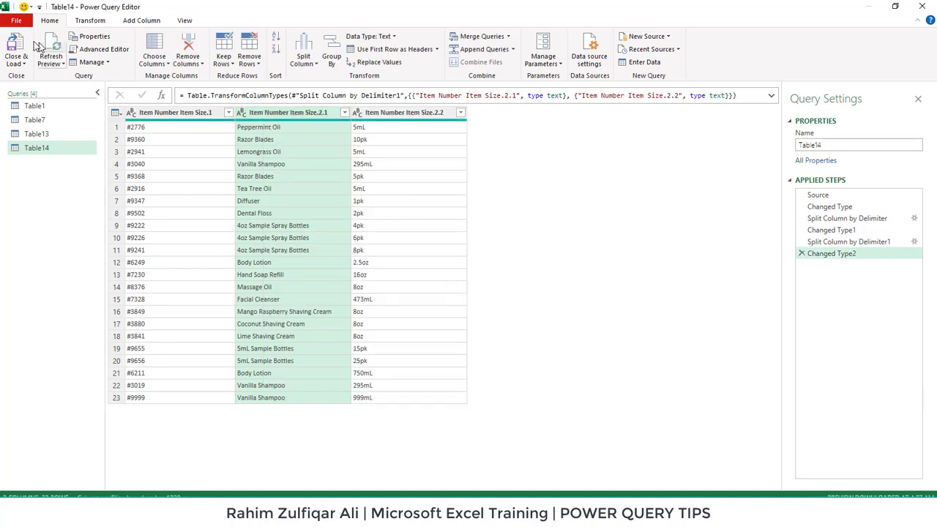
# Step: Load the split item table into a new worksheet, review its columns, and return to the Items Split sheet
pyautogui.click(16, 64)
pyautogui.click(33, 76)
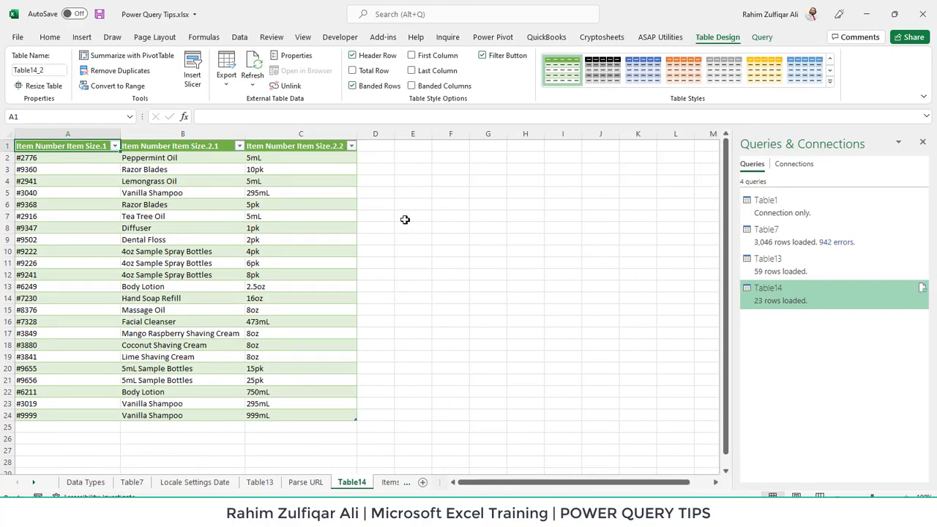
pyautogui.click(308, 192)
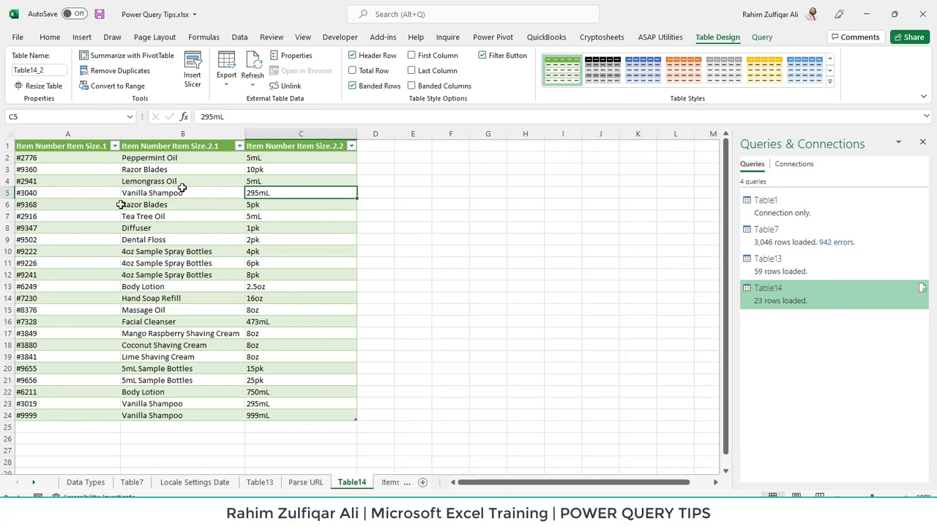
pyautogui.click(166, 265)
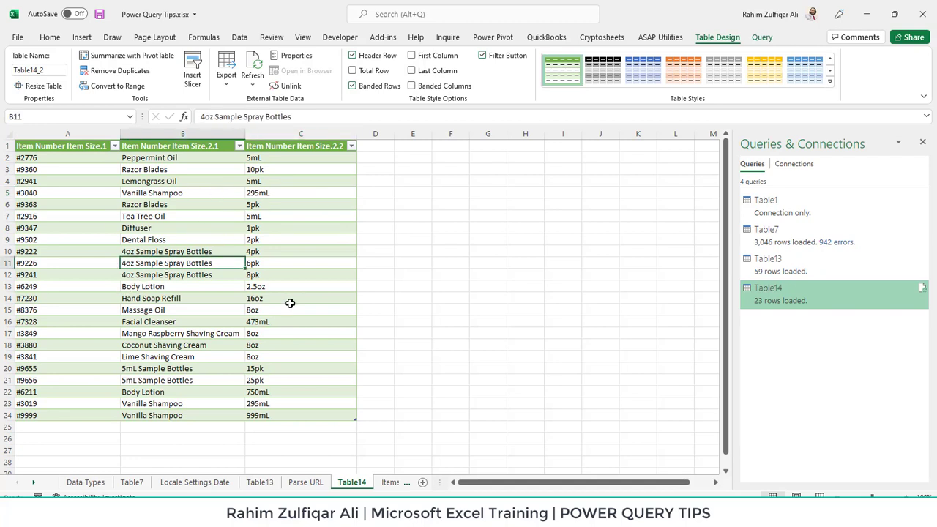
pyautogui.click(388, 482)
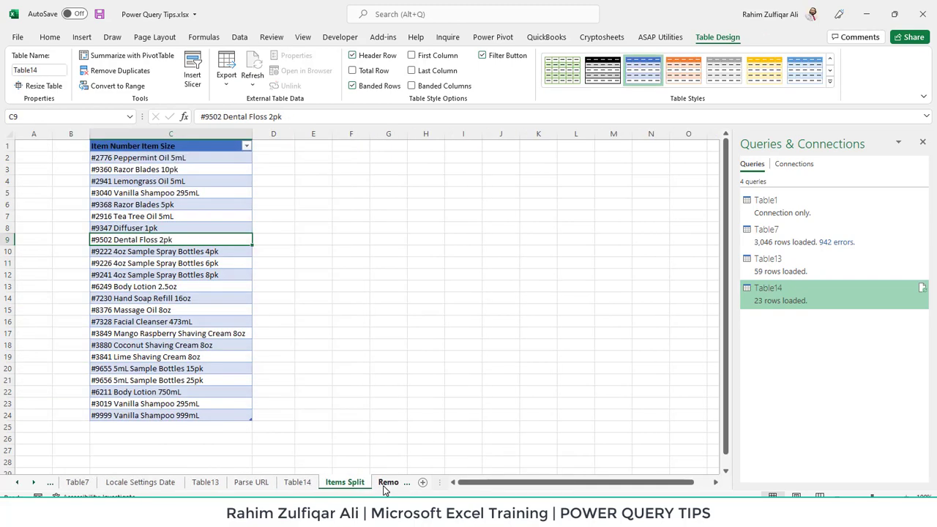
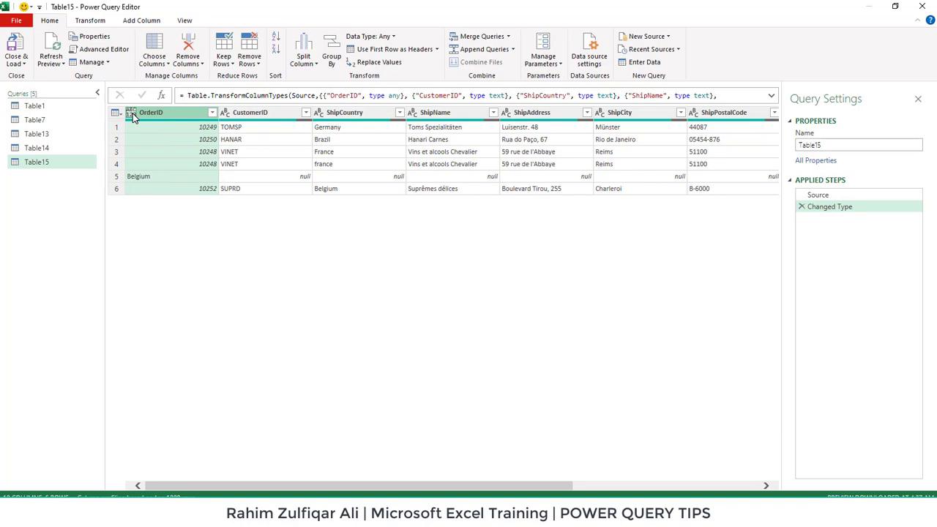
# Step: Set the OrderID column's data type to Whole Number and inspect the error cell in row 5
pyautogui.click(132, 115)
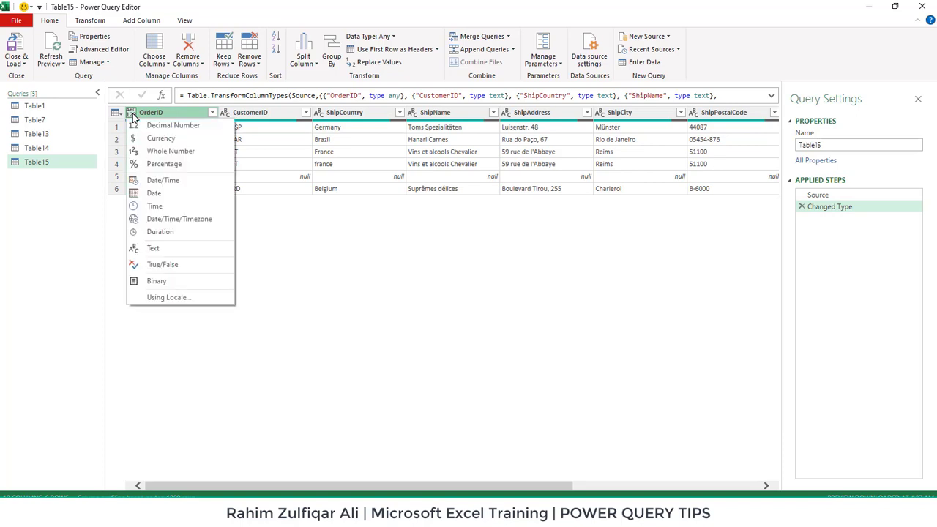
pyautogui.click(174, 151)
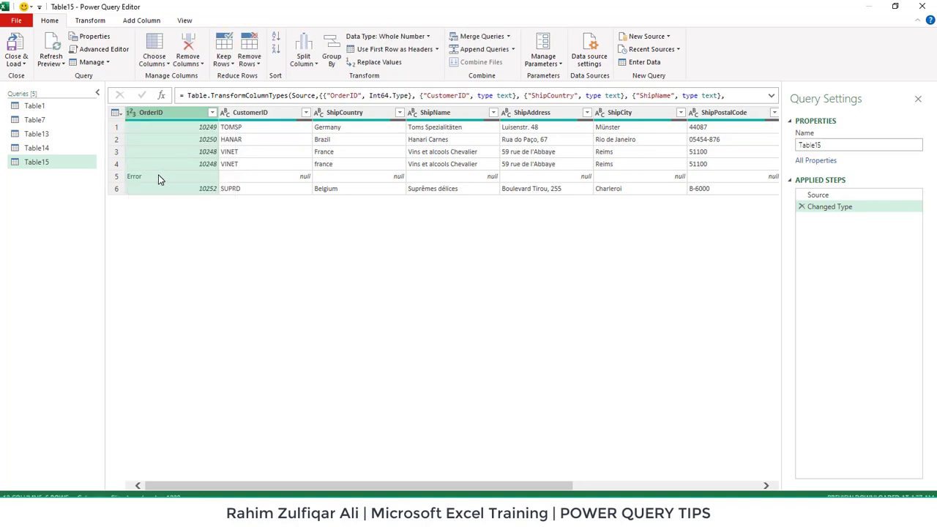
pyautogui.click(158, 179)
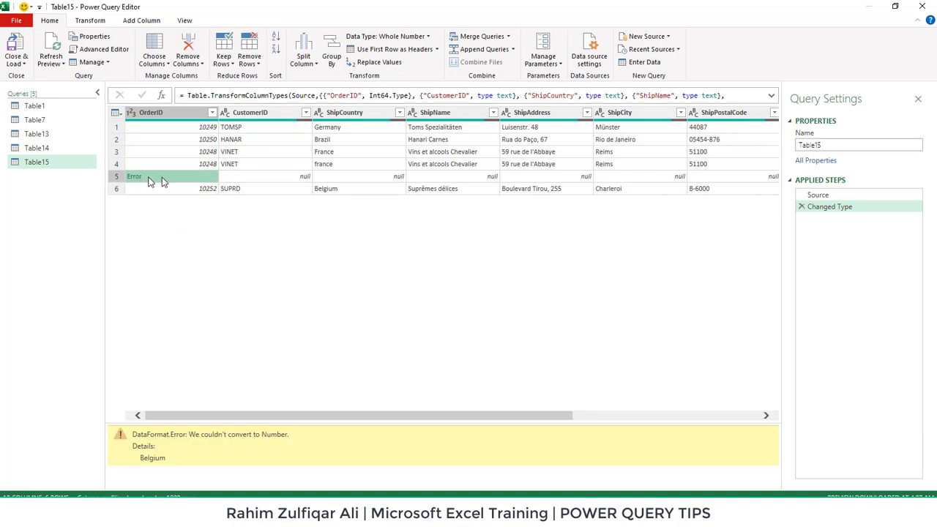
pyautogui.click(196, 115)
pyautogui.click(207, 177)
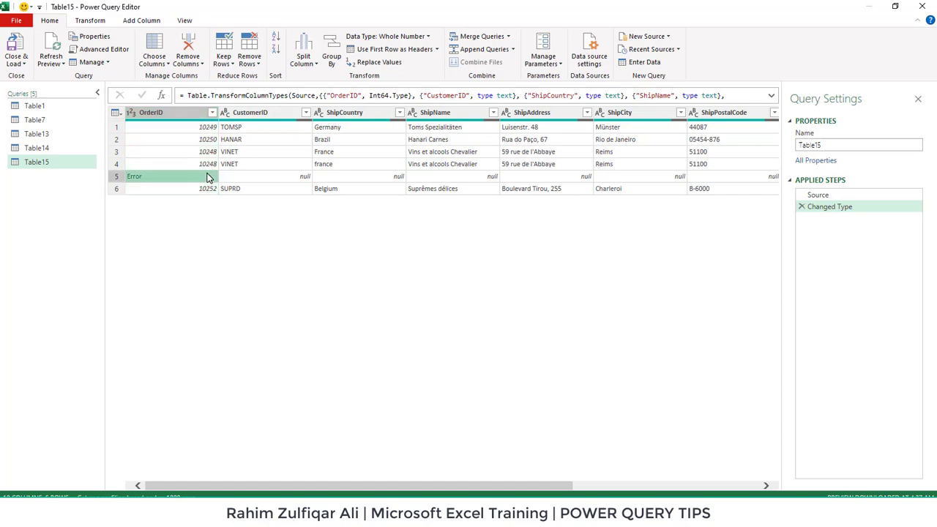
# Step: Check the OrderID filter values without filtering, and remove the rows with errors in the OrderID column
pyautogui.click(212, 112)
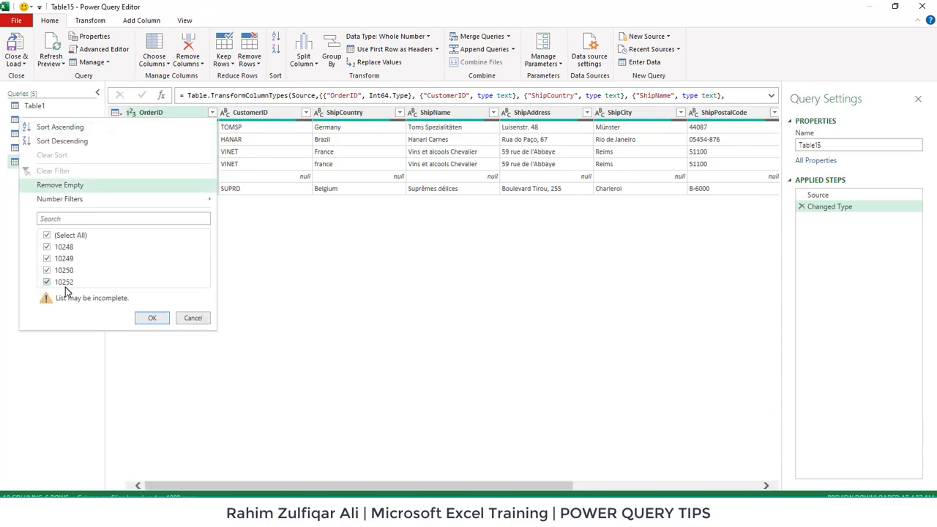
pyautogui.click(183, 322)
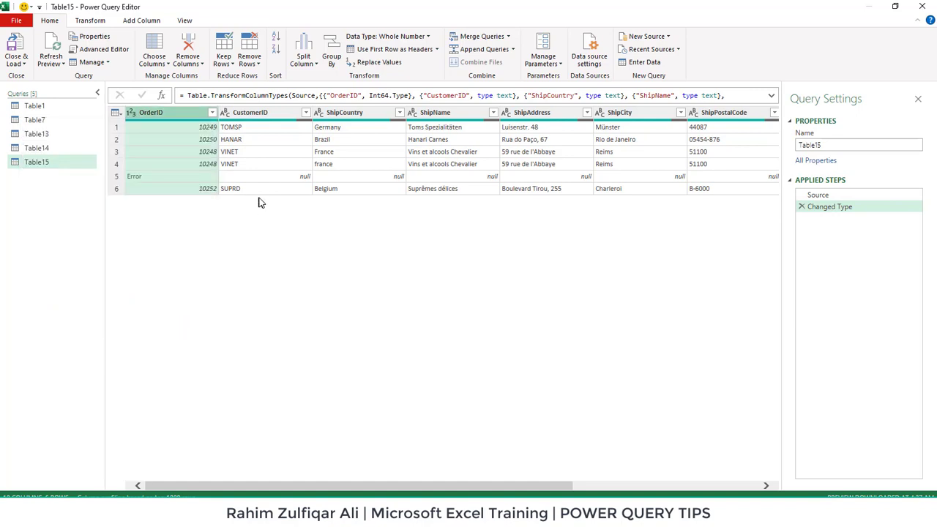
pyautogui.click(250, 66)
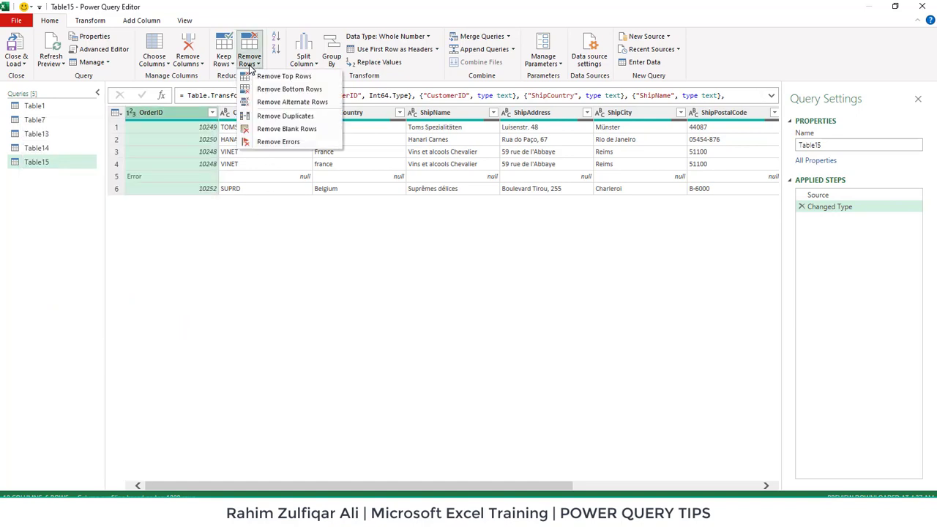
pyautogui.click(271, 142)
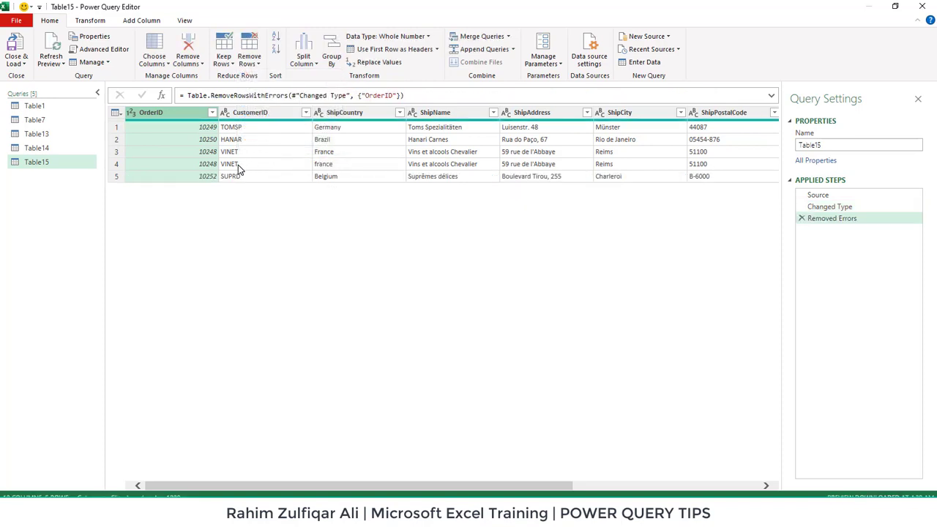
# Step: Examine the error in the Freight column for the Hanari Carnes row
pyautogui.moveTo(530, 484); pyautogui.dragTo(717, 485)
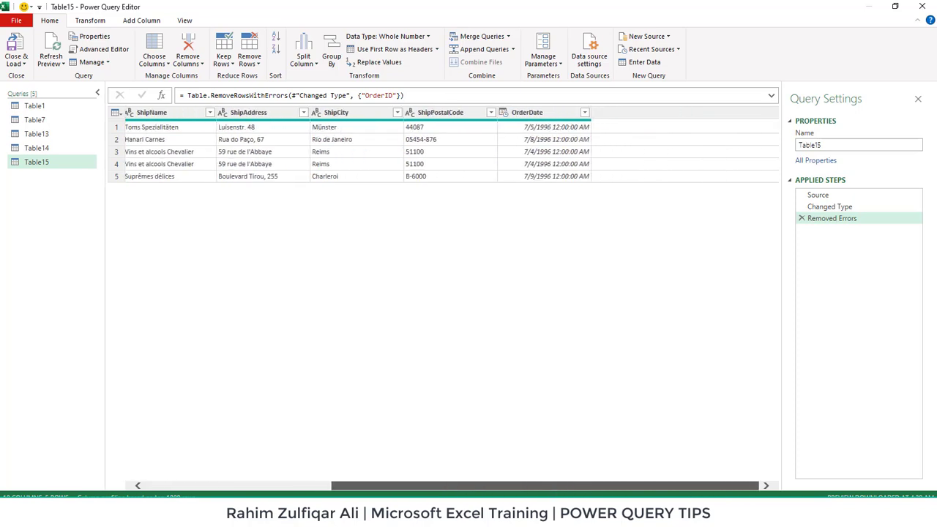
pyautogui.click(709, 113)
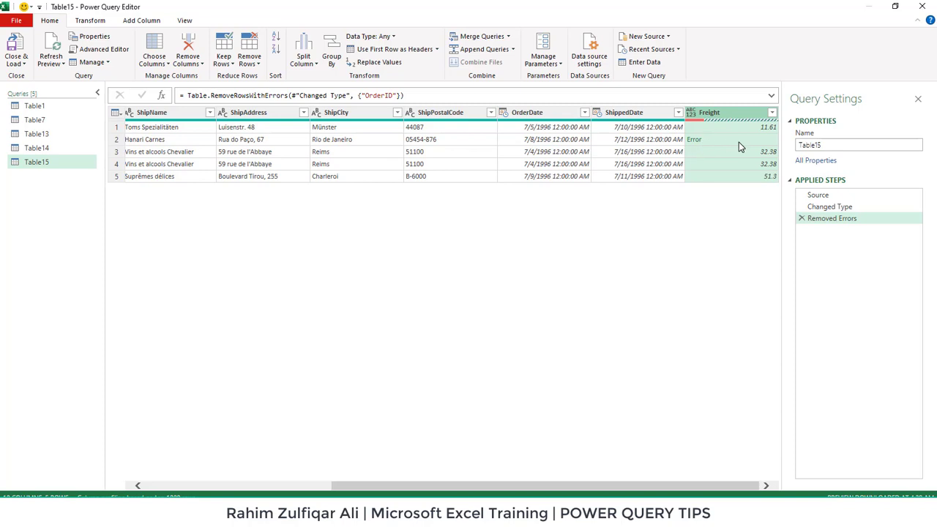
pyautogui.click(180, 139)
pyautogui.press('Right')
pyautogui.press('Right')
pyautogui.press('Right')
pyautogui.press('Right')
pyautogui.press('Right')
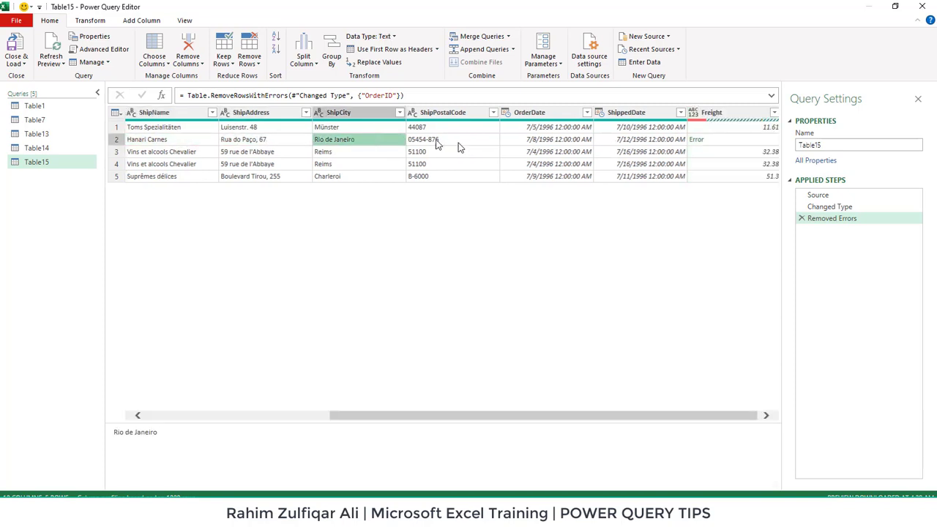
pyautogui.press('Right')
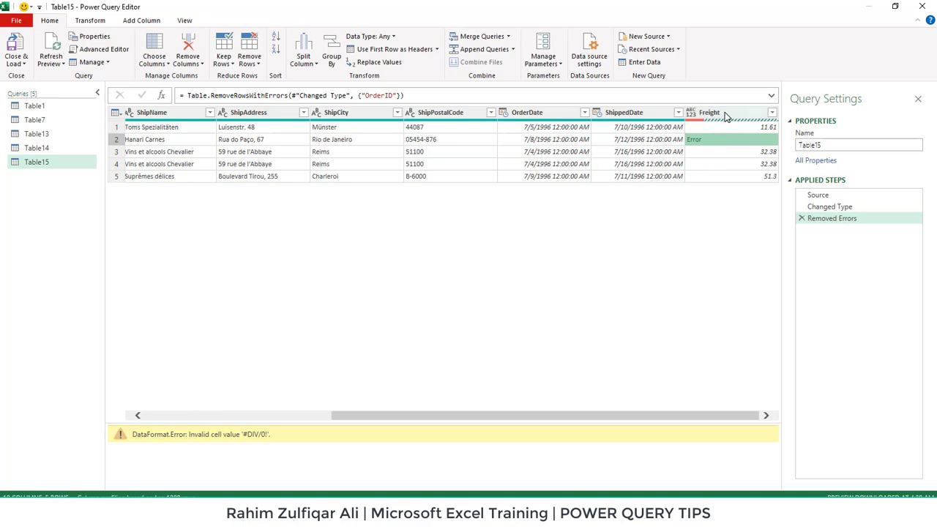
# Step: Replace the errors in the Freight column with 0 and check the replaced cell
pyautogui.click(724, 115)
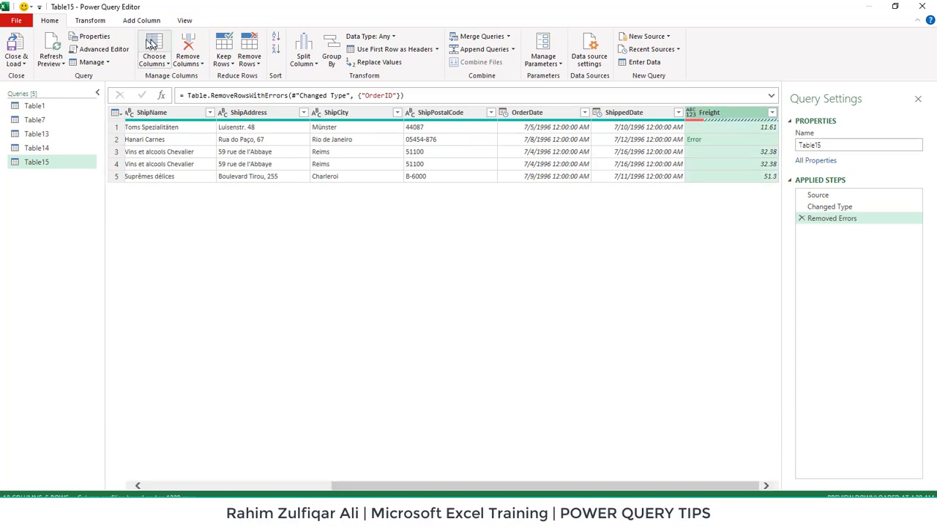
pyautogui.click(91, 22)
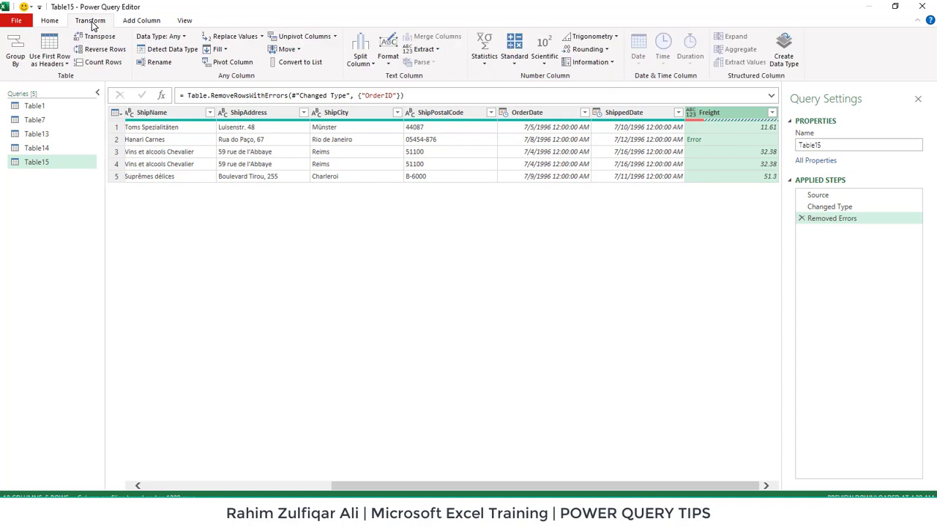
pyautogui.click(261, 36)
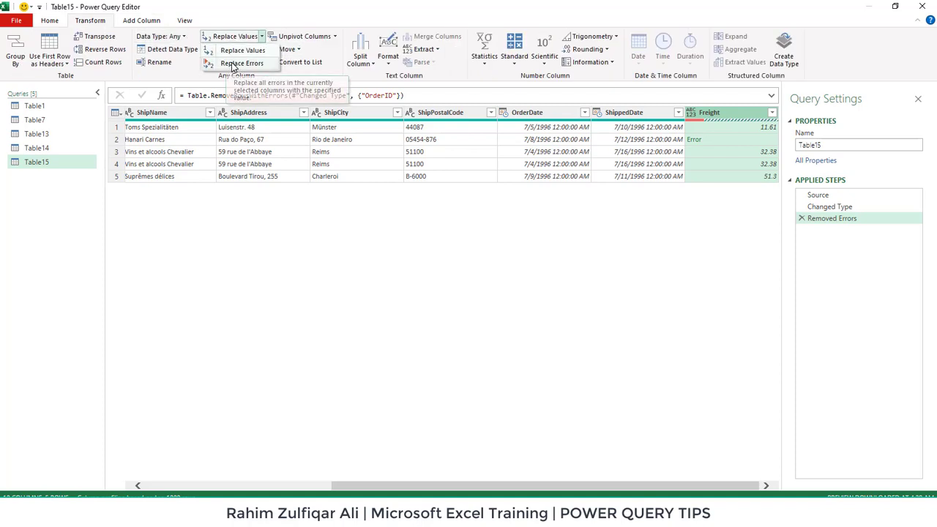
pyautogui.click(234, 64)
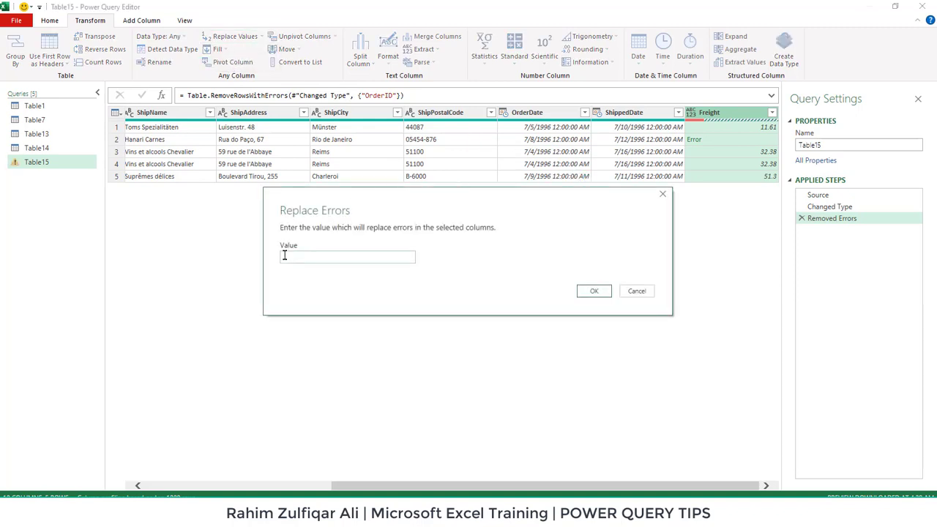
pyautogui.write('0')
pyautogui.click(594, 292)
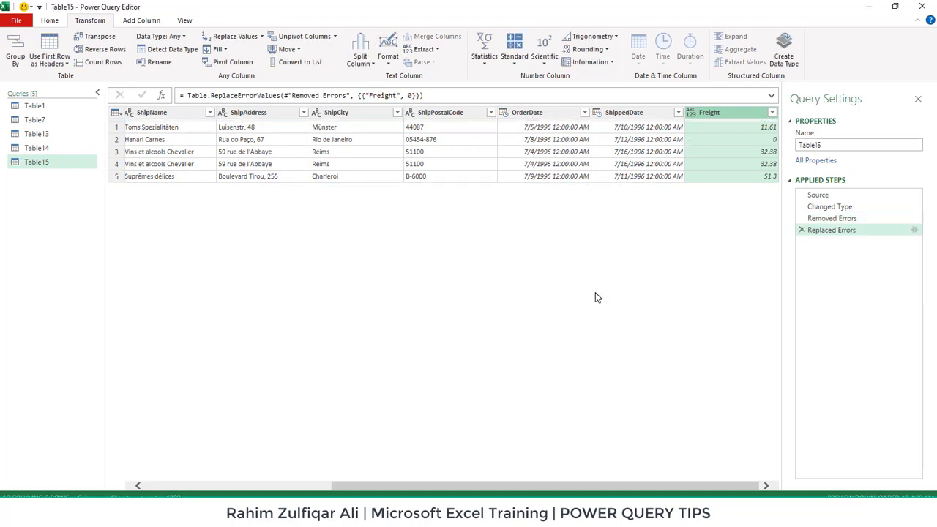
pyautogui.click(729, 141)
# Step: Load the cleaned Table15 orders query into a new worksheet
pyautogui.click(49, 21)
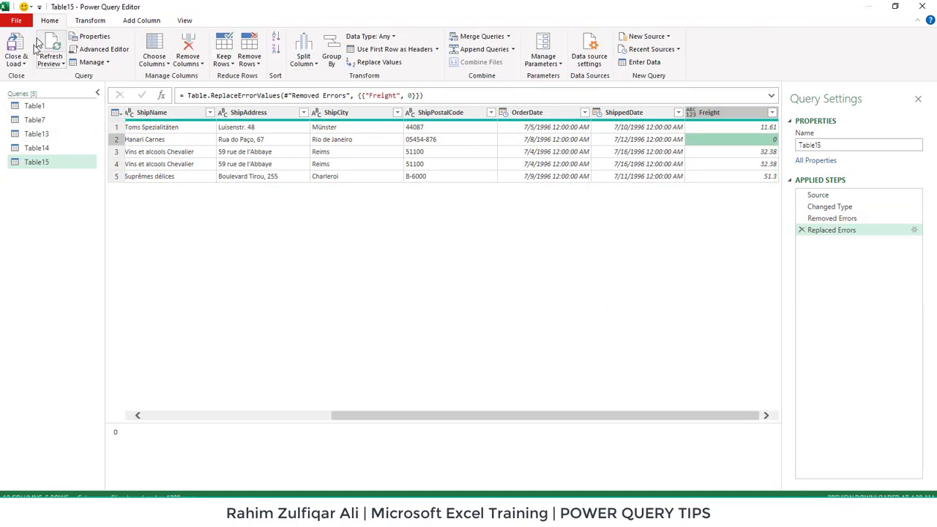
pyautogui.click(16, 61)
pyautogui.click(43, 76)
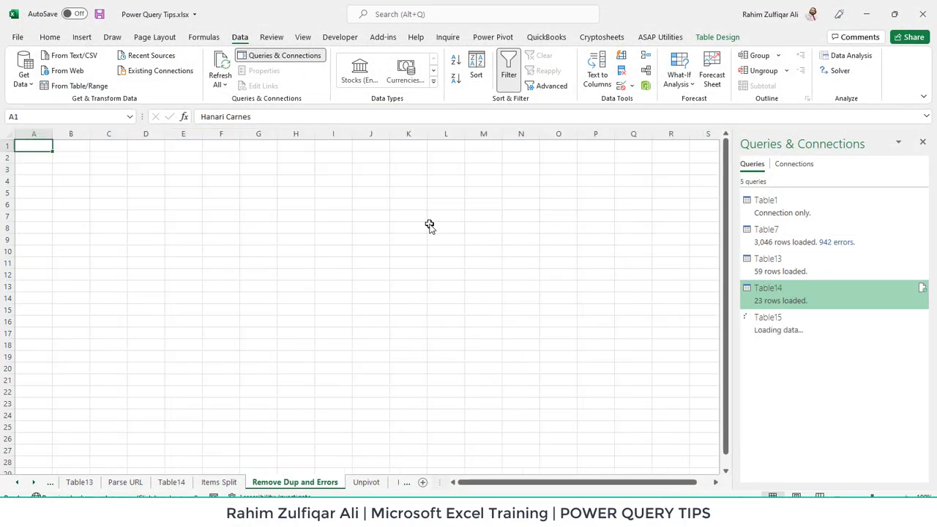
pyautogui.click(568, 180)
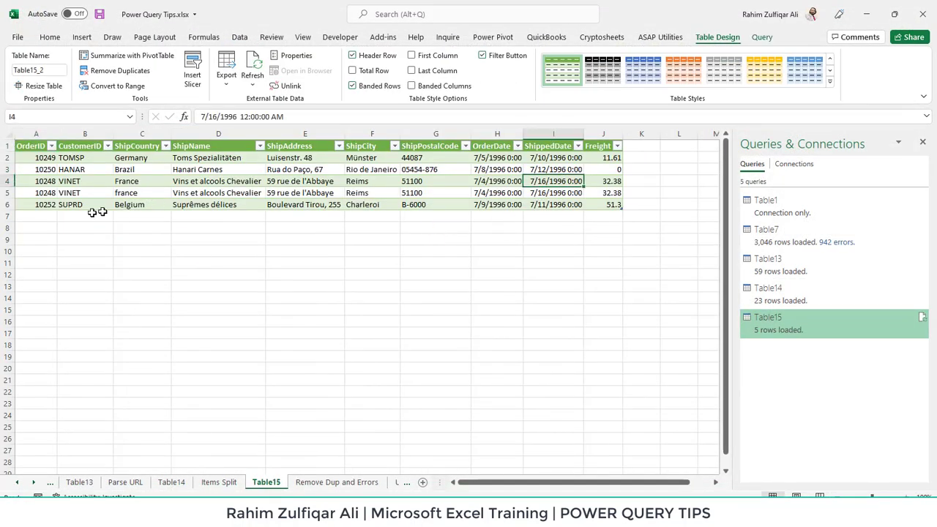
# Step: Compare the two rows with OrderID 10248 in the loaded table, especially the letter case of their ShipCountry values
pyautogui.click(85, 193)
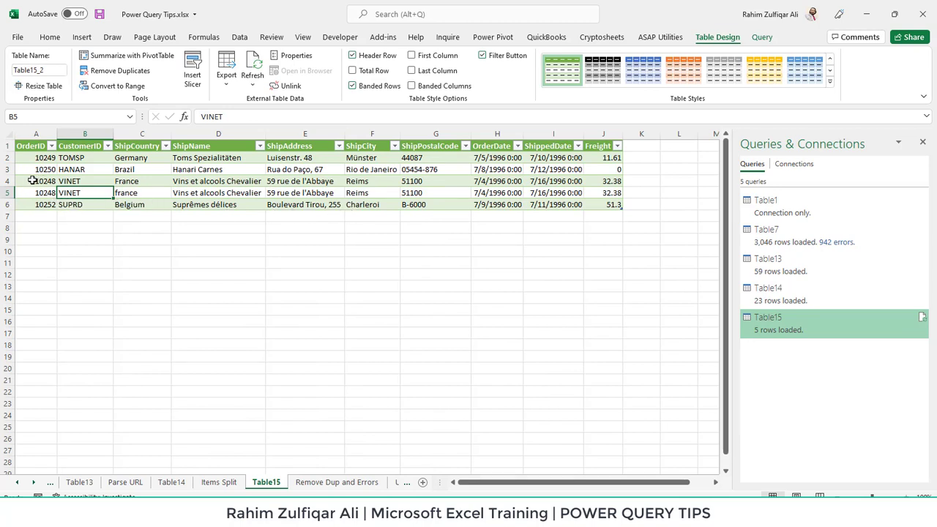
pyautogui.moveTo(38, 181); pyautogui.dragTo(37, 186)
pyautogui.hotkey('shift', 'Up')
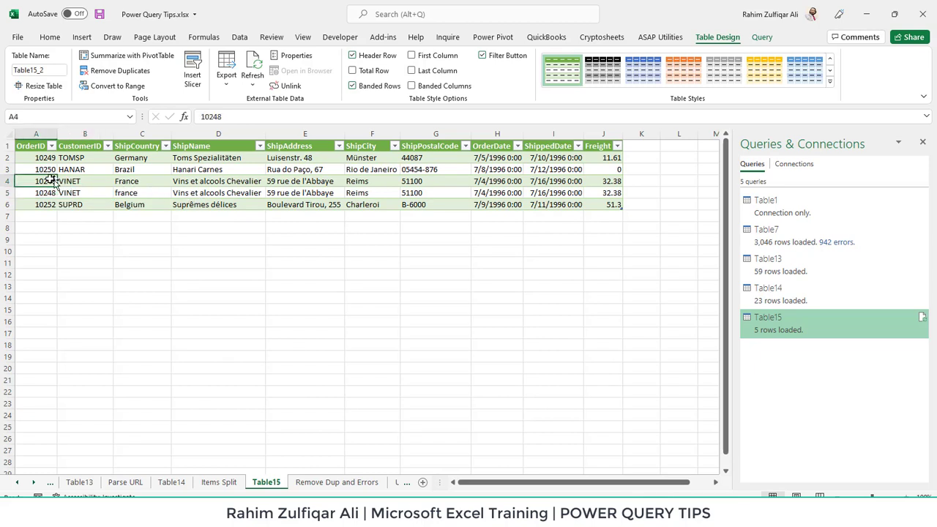
pyautogui.moveTo(45, 180); pyautogui.dragTo(613, 192)
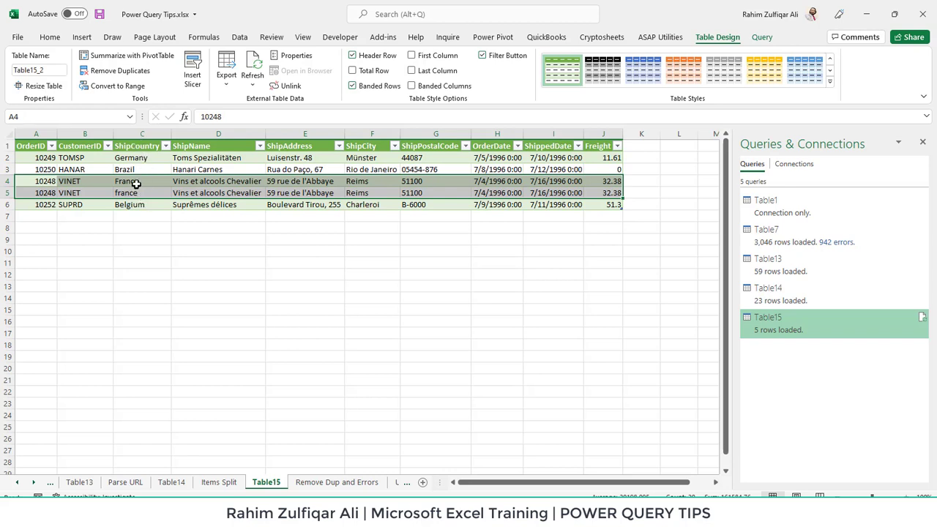
pyautogui.click(137, 184)
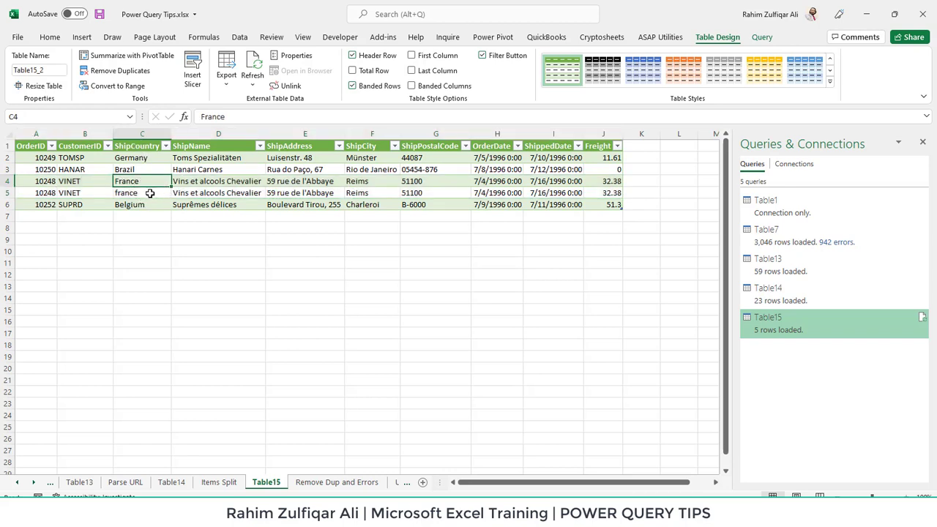
pyautogui.click(149, 192)
pyautogui.click(151, 184)
pyautogui.click(148, 190)
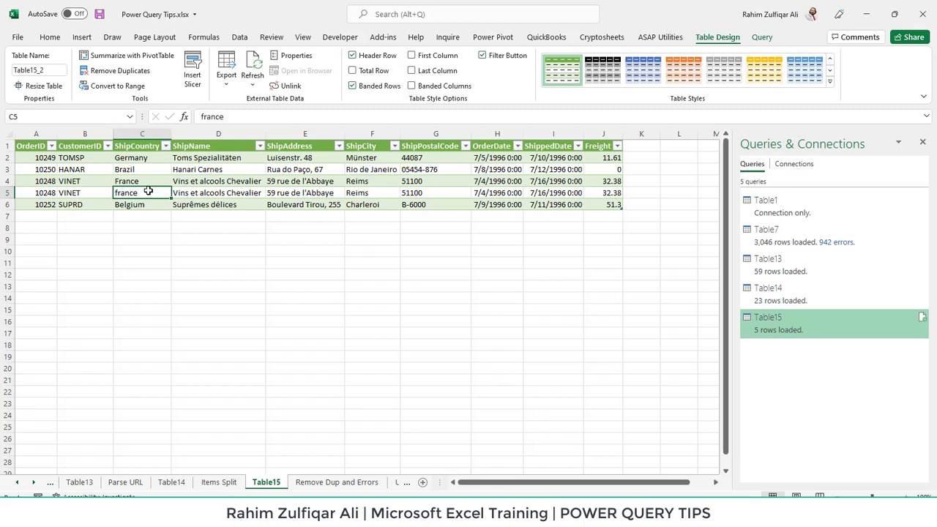
pyautogui.click(34, 146)
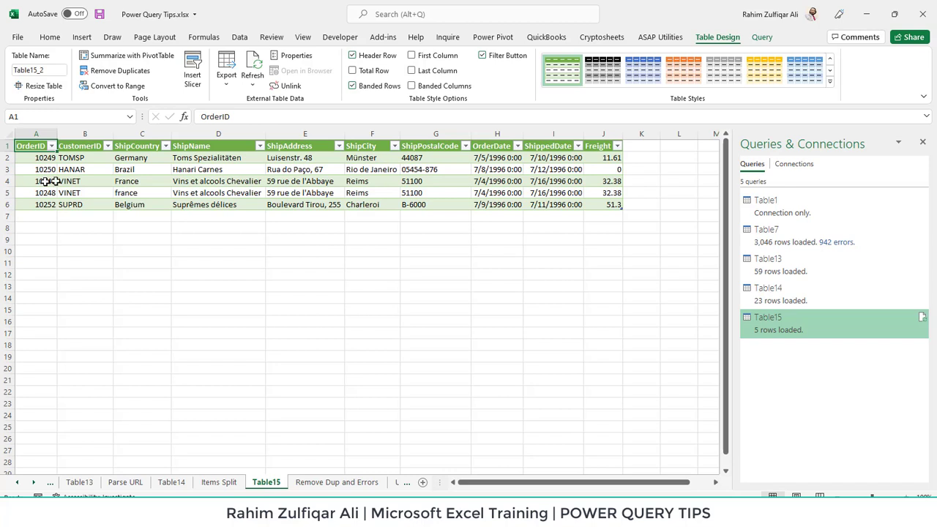
# Step: Review the OrderID and ShipCountry columns of the loaded orders table, including the two Vins et alcools Chevalier rows
pyautogui.moveTo(33, 149); pyautogui.dragTo(35, 200)
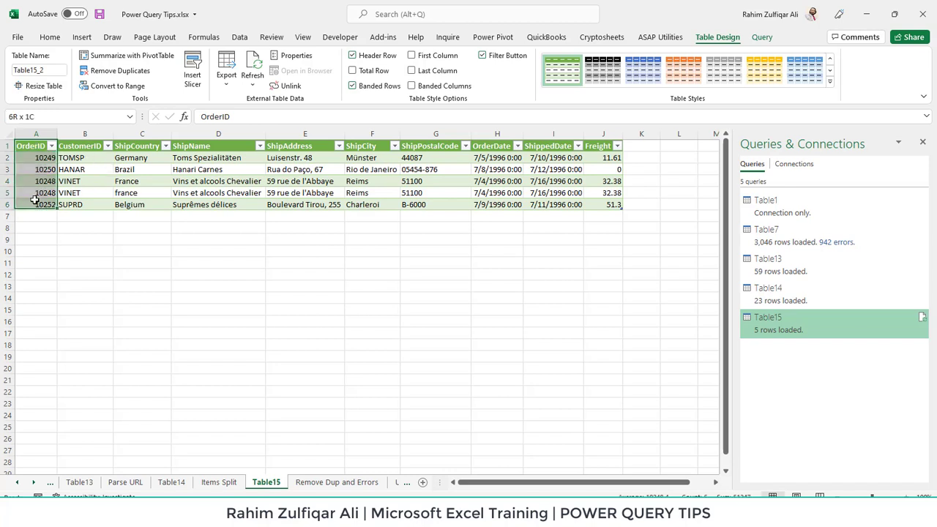
pyautogui.moveTo(120, 147); pyautogui.dragTo(127, 208)
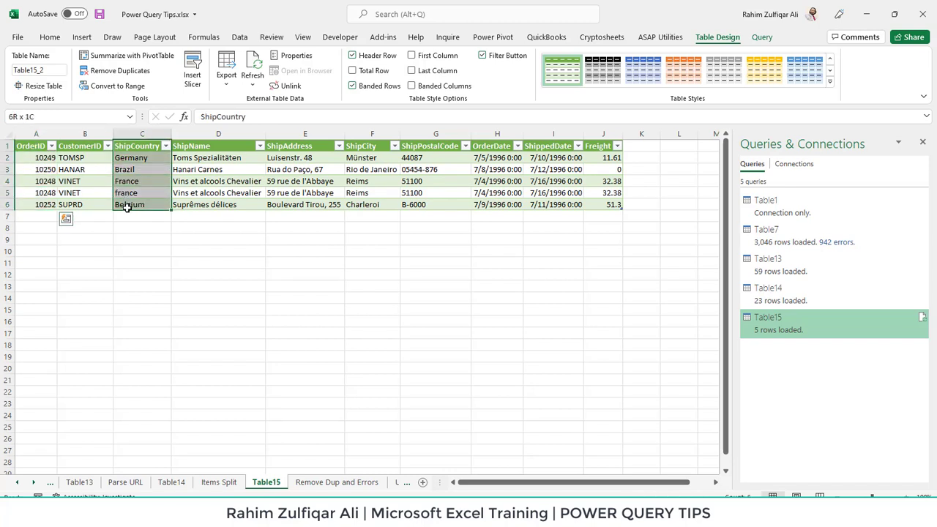
pyautogui.click(132, 183)
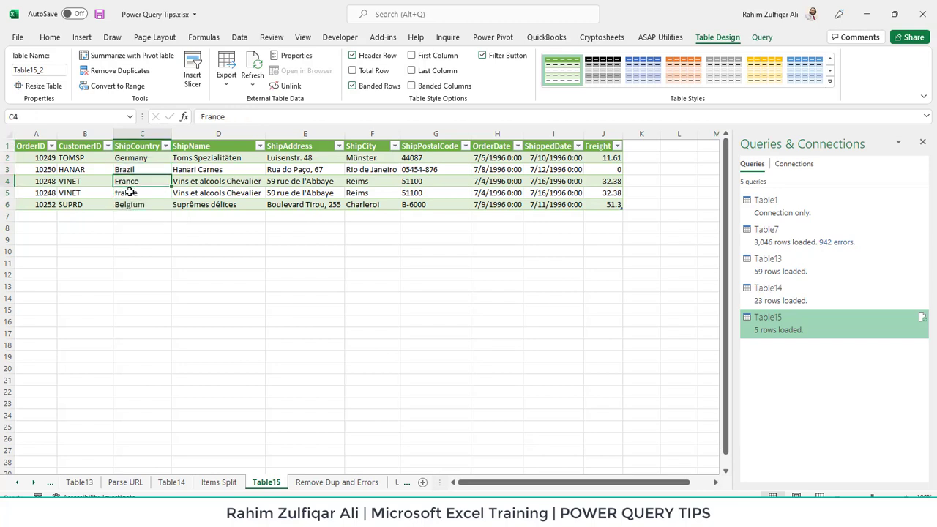
pyautogui.press('Down')
pyautogui.click(139, 181)
pyautogui.click(220, 192)
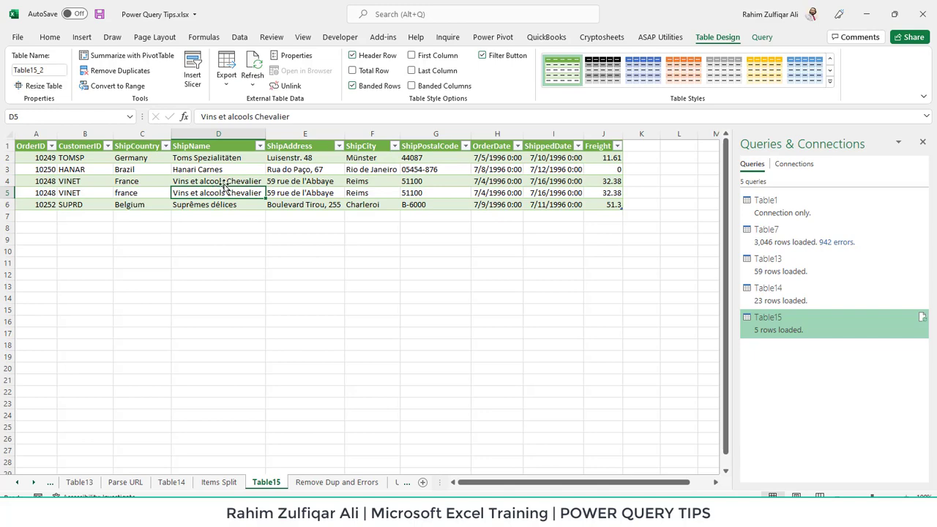
# Step: Switch to the Unpivot sheet and examine the layout of its product table with one column per month
pyautogui.click(35, 483)
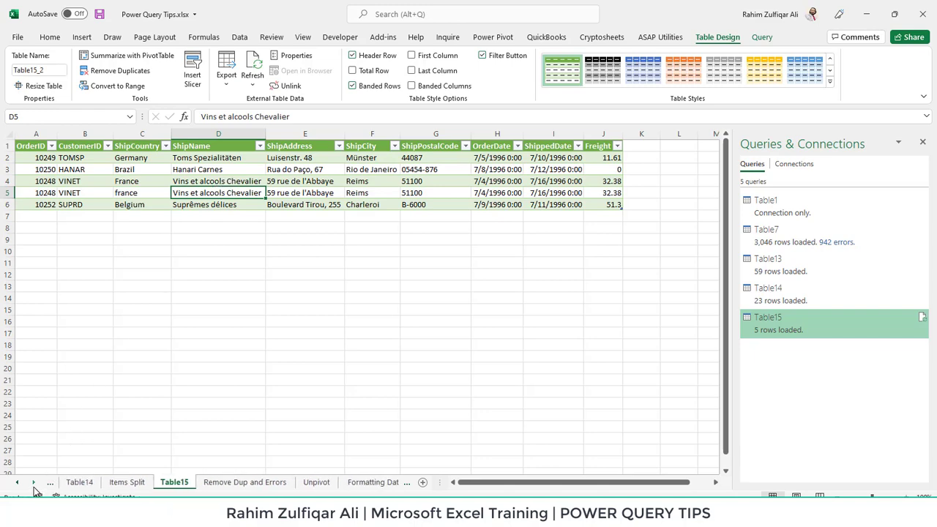
pyautogui.click(35, 483)
pyautogui.click(221, 483)
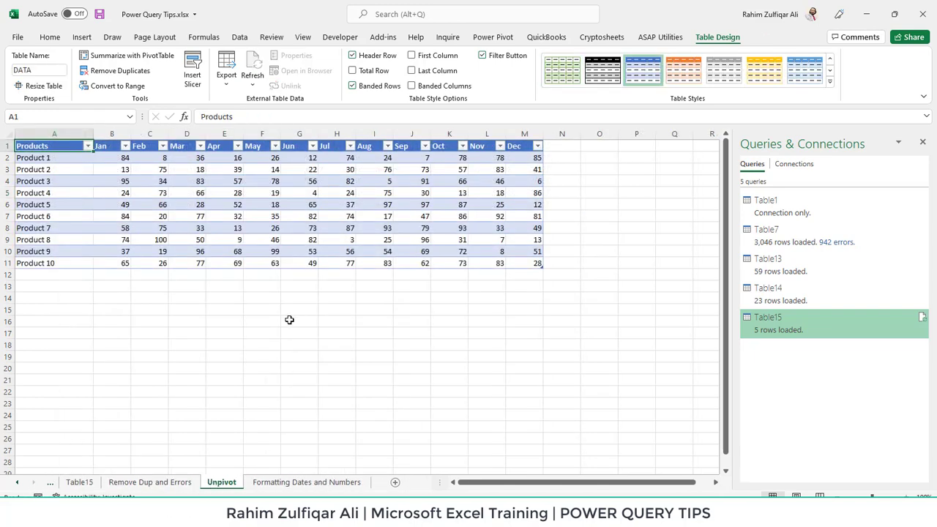
pyautogui.click(341, 204)
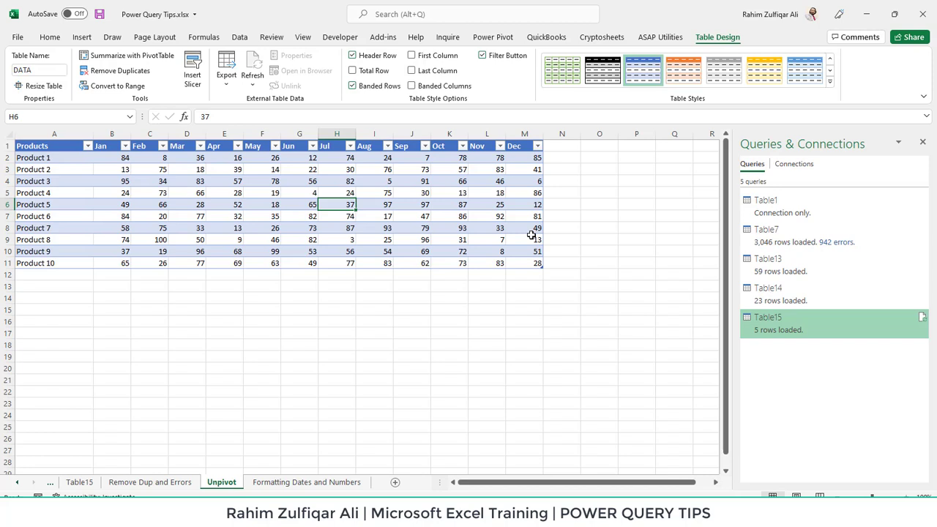
pyautogui.click(262, 196)
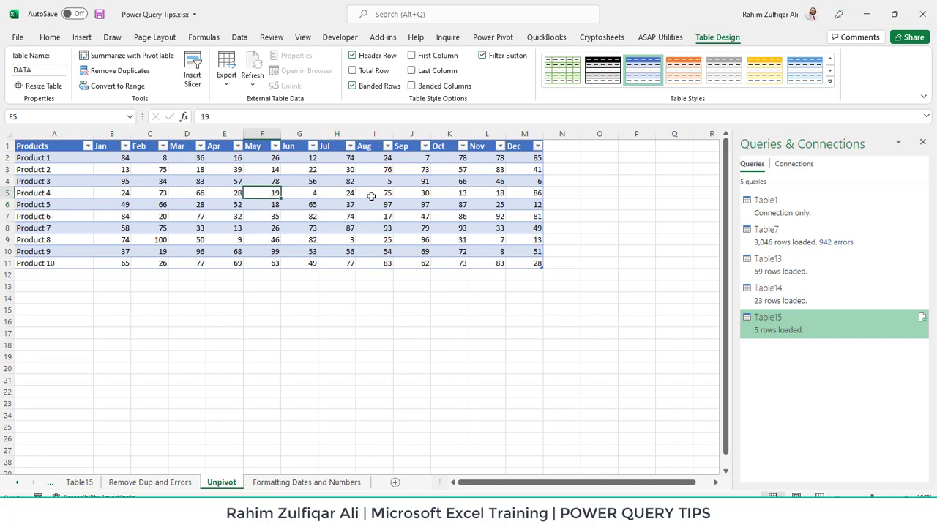
pyautogui.click(340, 192)
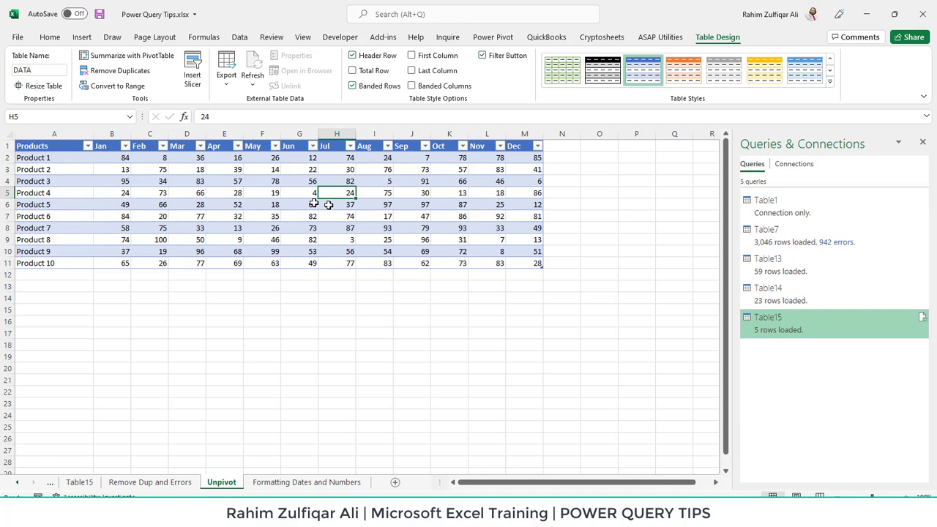
# Step: Bring the DATA table into Power Query and unpivot the Jan through Dec columns into attribute and value columns
pyautogui.click(239, 37)
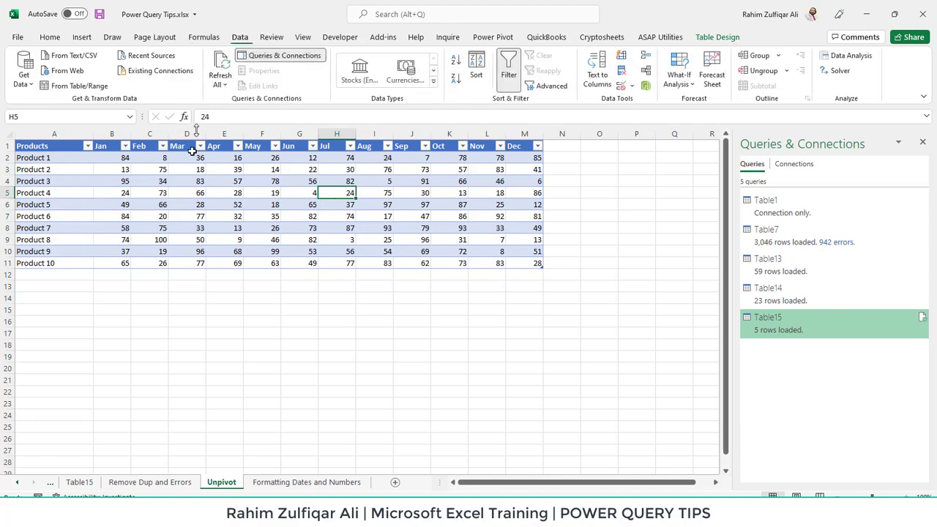
pyautogui.click(85, 88)
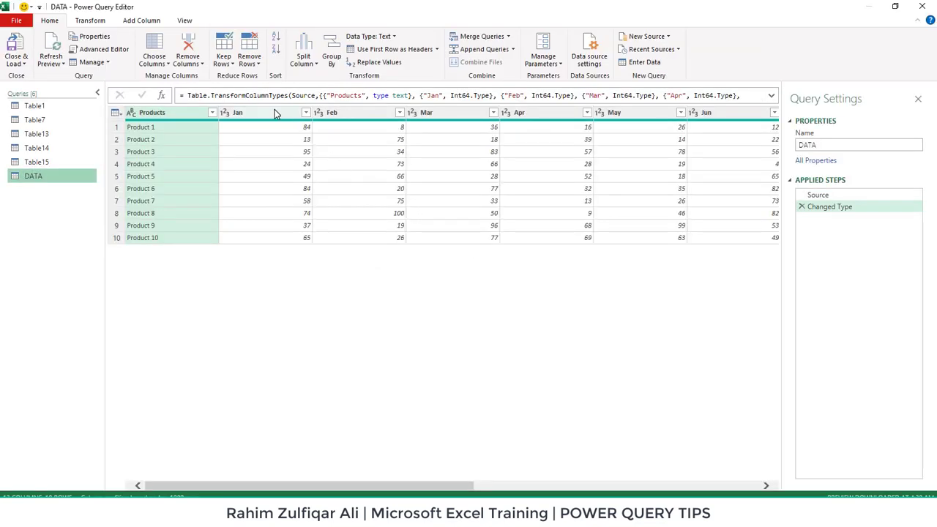
pyautogui.click(275, 111)
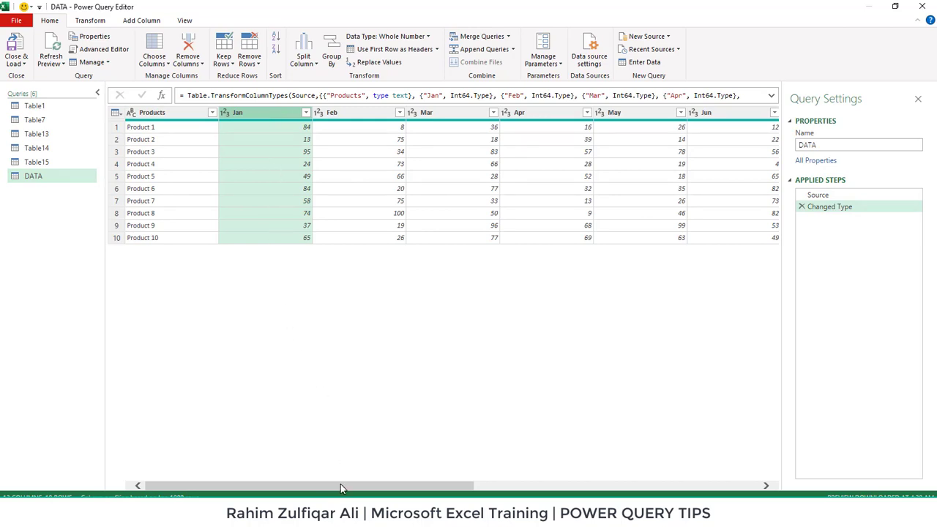
pyautogui.moveTo(341, 484); pyautogui.dragTo(626, 484)
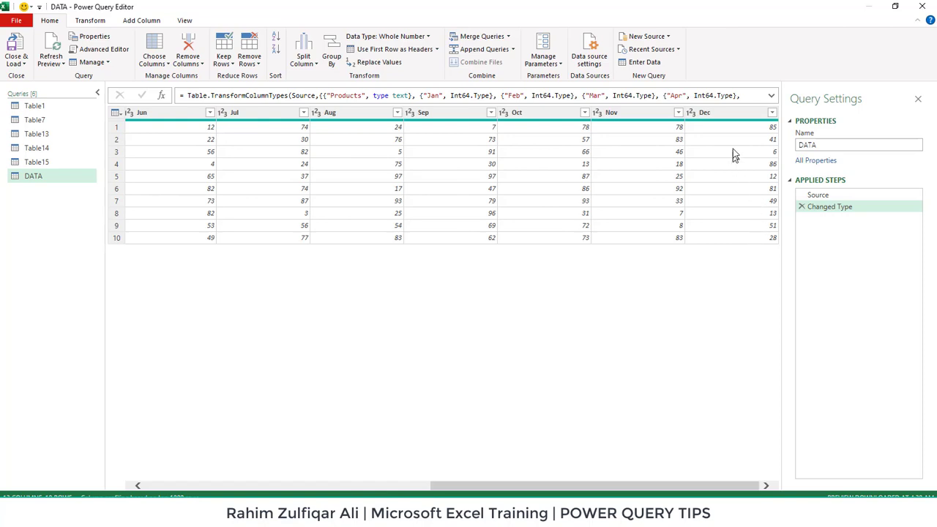
pyautogui.keyDown('shift'); pyautogui.click(728, 116); pyautogui.keyUp('shift')
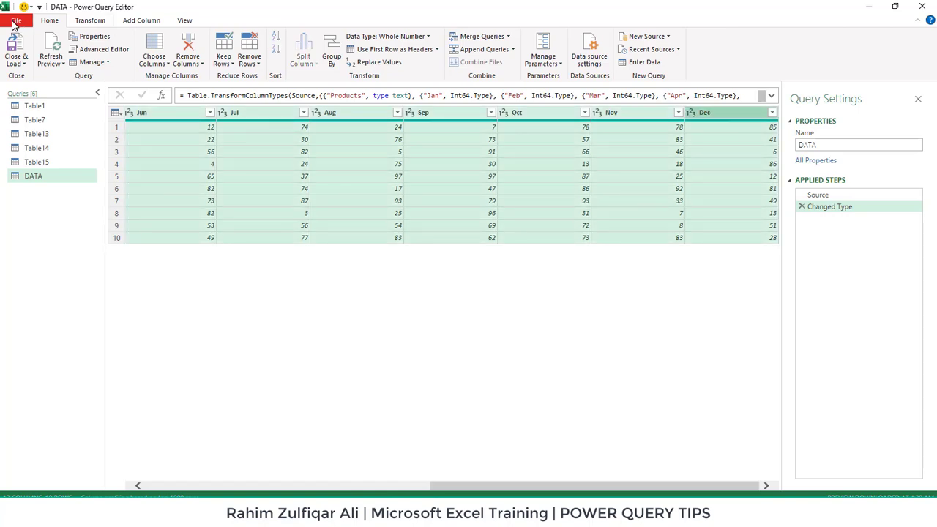
pyautogui.click(90, 20)
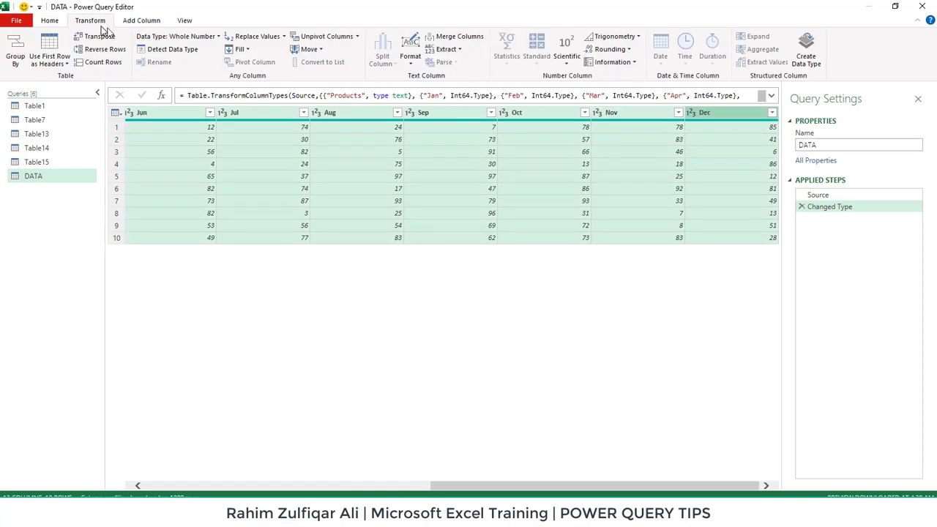
pyautogui.click(324, 36)
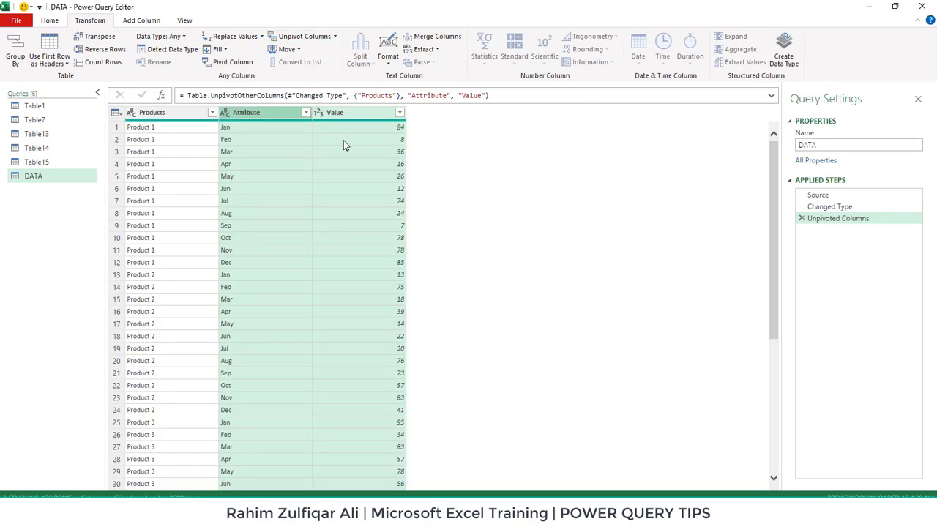
pyautogui.click(344, 140)
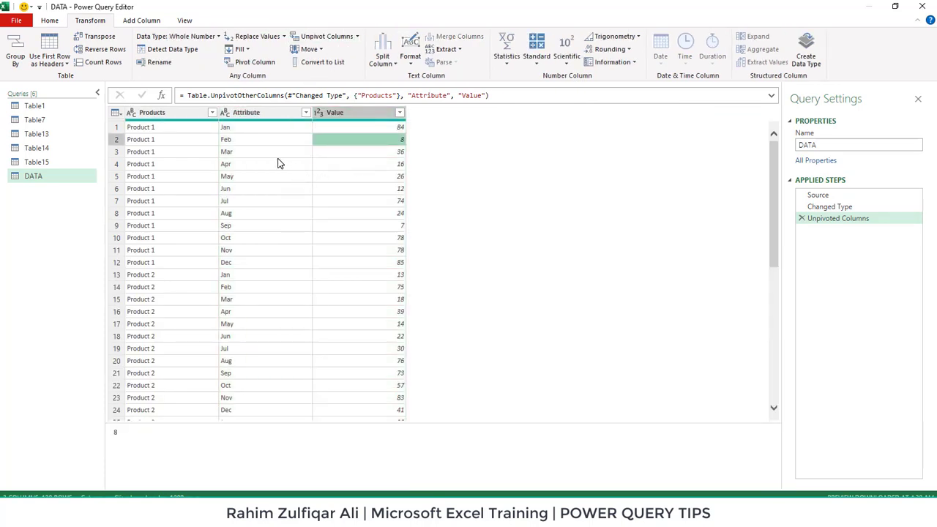
# Step: Load the unpivoted DATA query into a new worksheet
pyautogui.click(49, 21)
pyautogui.click(16, 64)
pyautogui.click(29, 76)
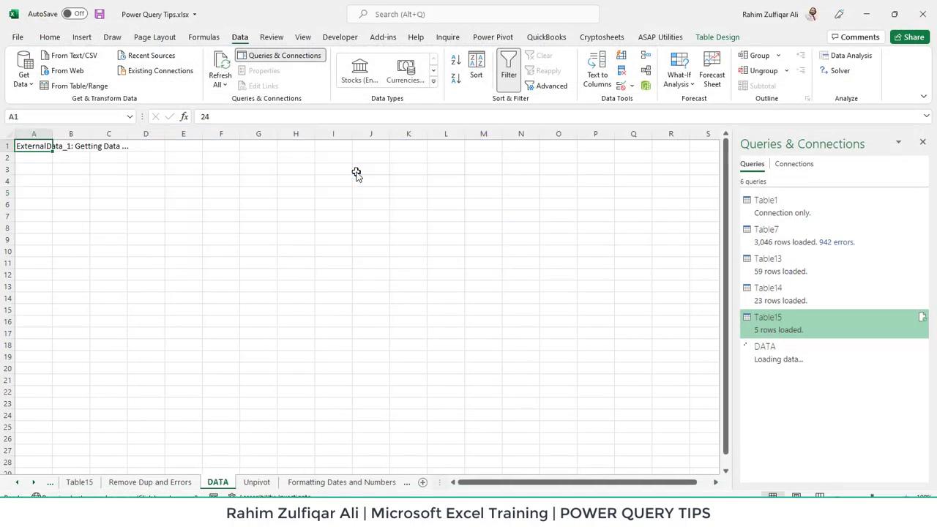
# Step: Go to the Formatting Dates and Numbers sheet and examine how the values in the Date and Total columns are stored
pyautogui.click(362, 483)
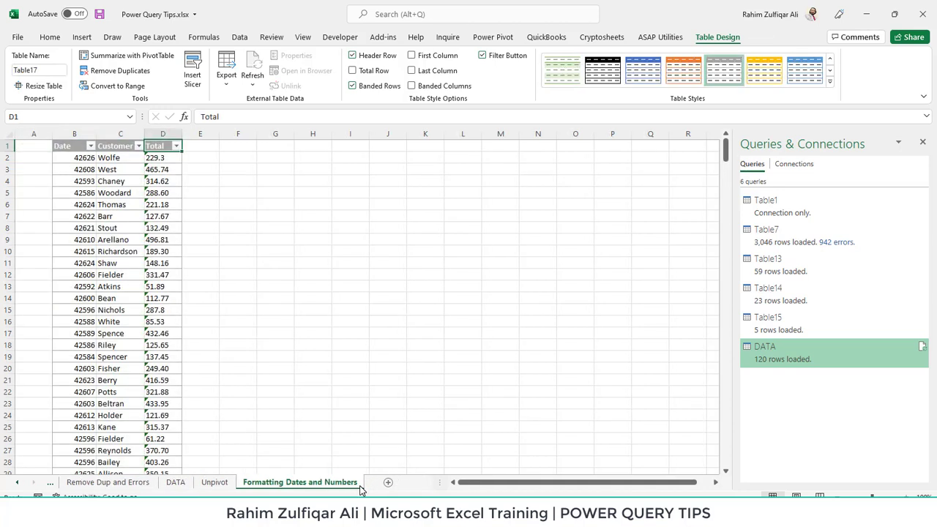
pyautogui.click(163, 193)
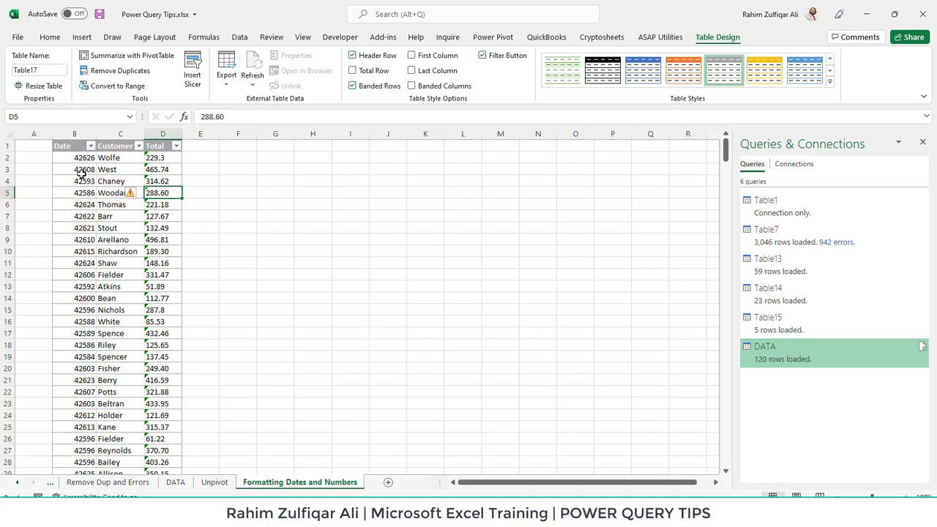
pyautogui.moveTo(77, 161); pyautogui.dragTo(75, 372)
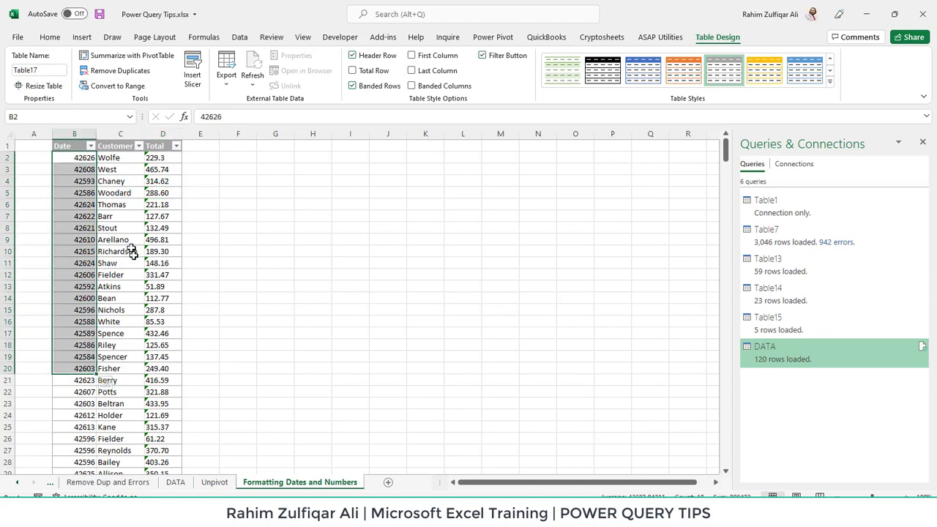
pyautogui.moveTo(157, 160); pyautogui.dragTo(173, 398)
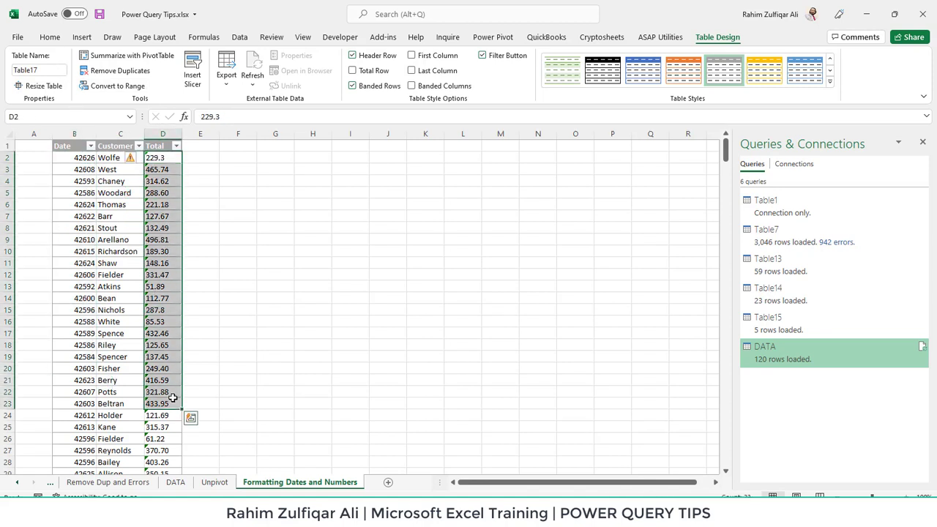
pyautogui.click(165, 311)
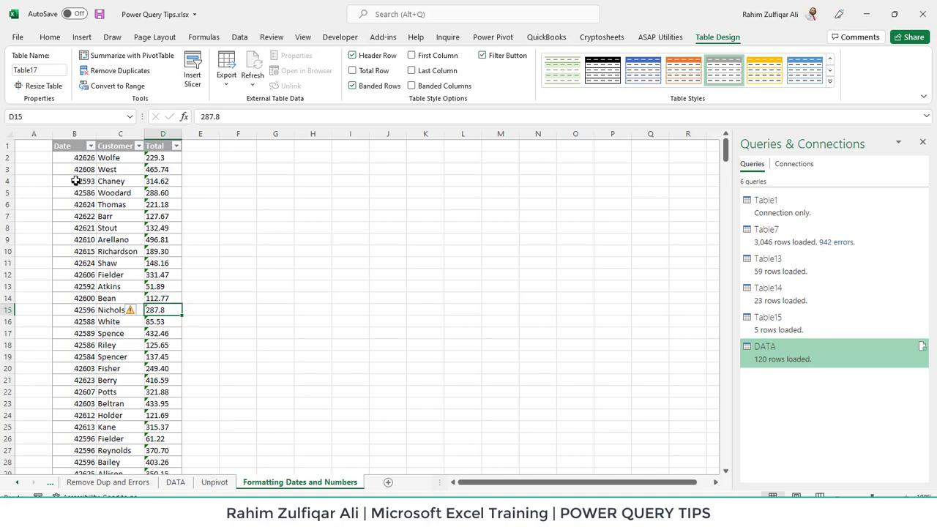
pyautogui.moveTo(77, 181); pyautogui.dragTo(82, 322)
pyautogui.moveTo(157, 203); pyautogui.dragTo(169, 350)
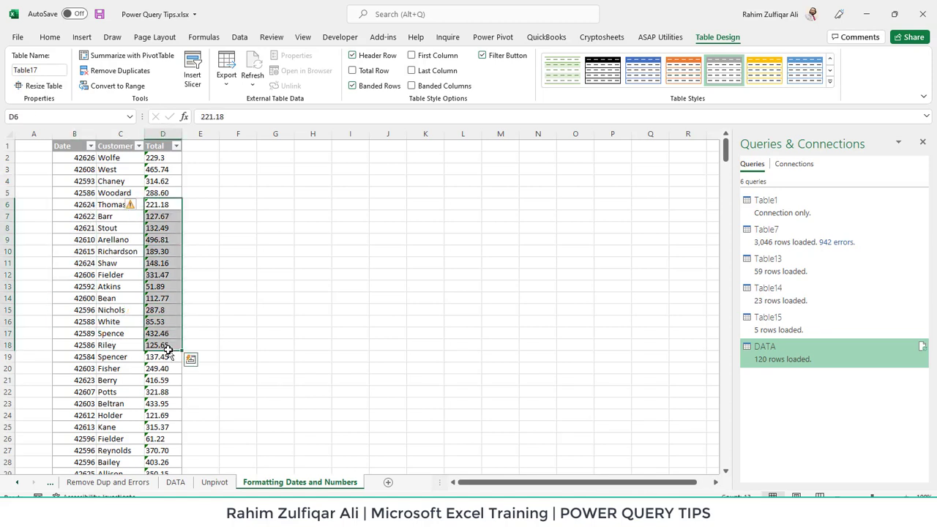
pyautogui.click(160, 310)
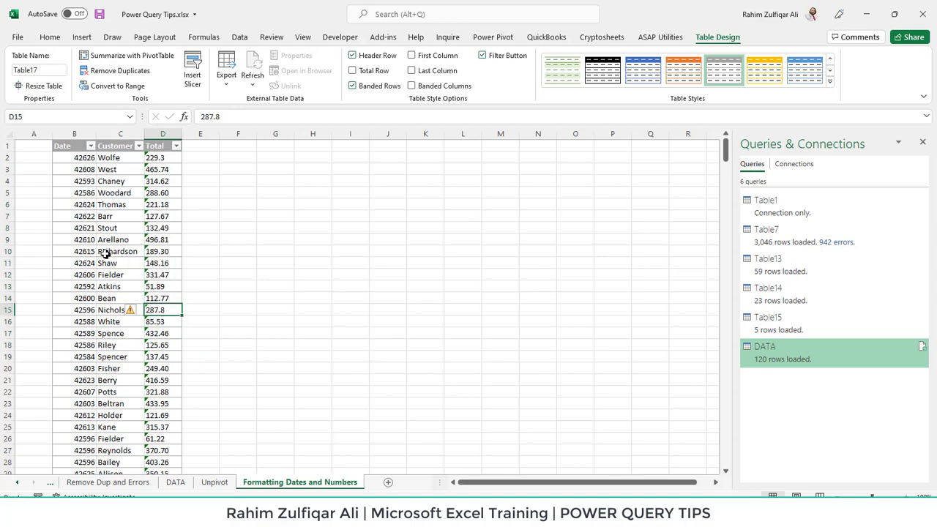
pyautogui.click(130, 251)
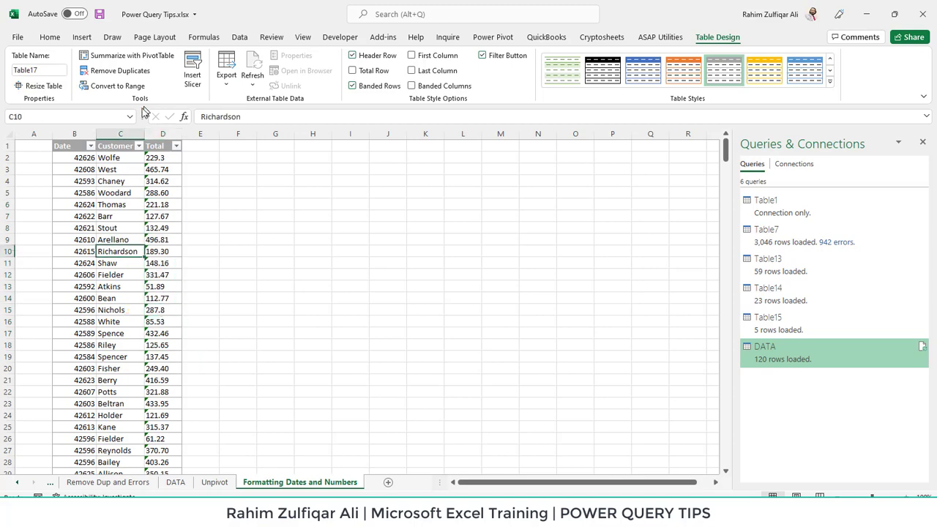
# Step: Bring Table17 into Power Query and set the Date column's type to Date, replacing the current type conversion
pyautogui.click(239, 37)
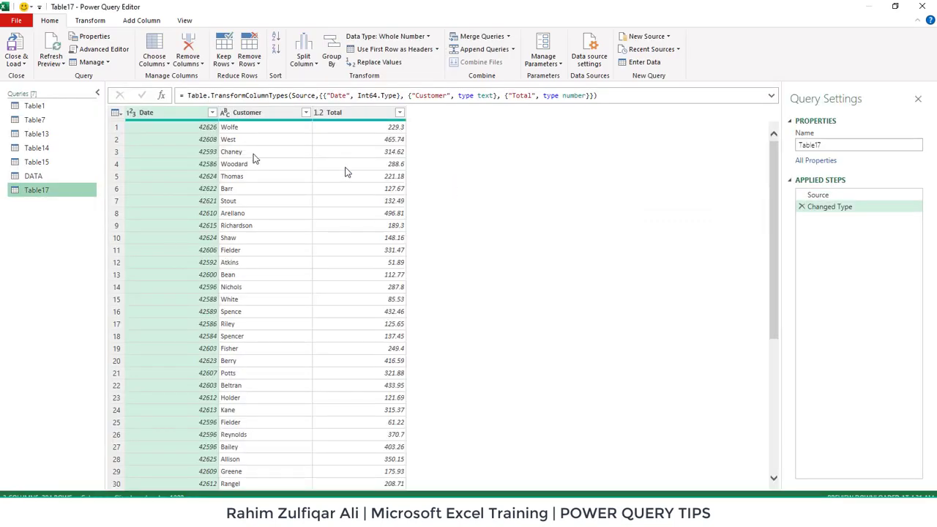
pyautogui.click(132, 117)
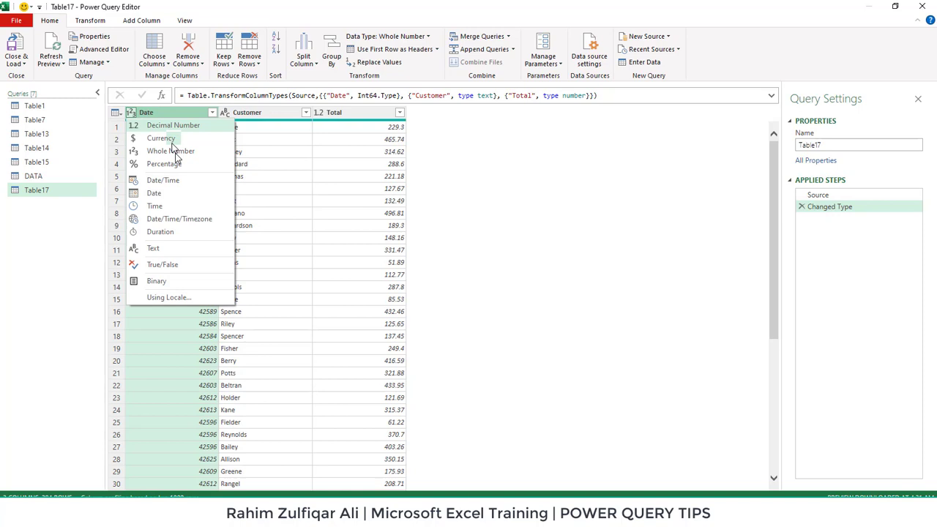
pyautogui.click(180, 194)
pyautogui.click(455, 285)
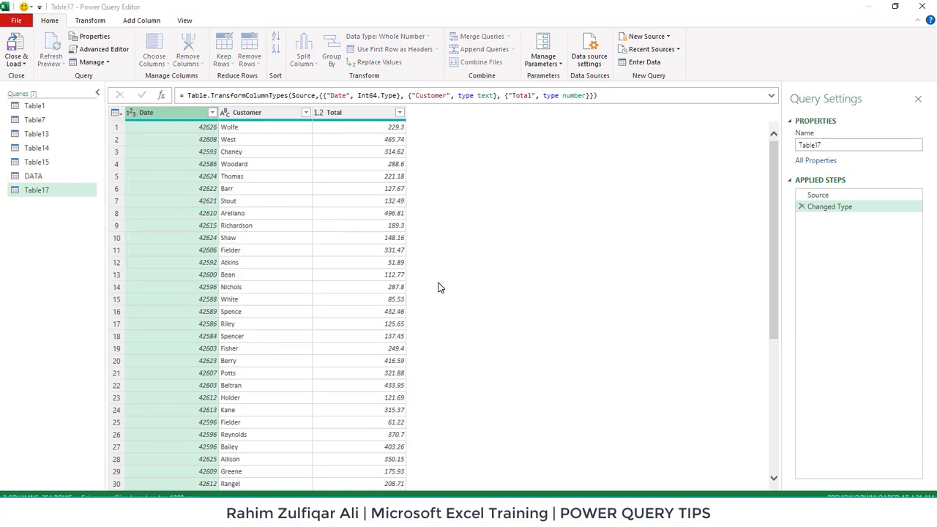
pyautogui.click(372, 129)
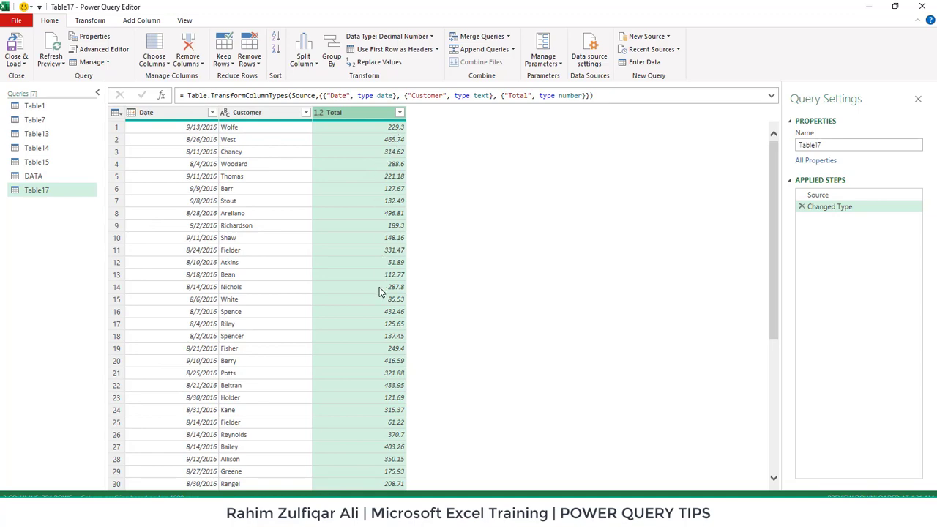
# Step: Load the Table17 query into a new worksheet and check the row 5 values in the Customer and Total columns
pyautogui.click(17, 65)
pyautogui.click(46, 77)
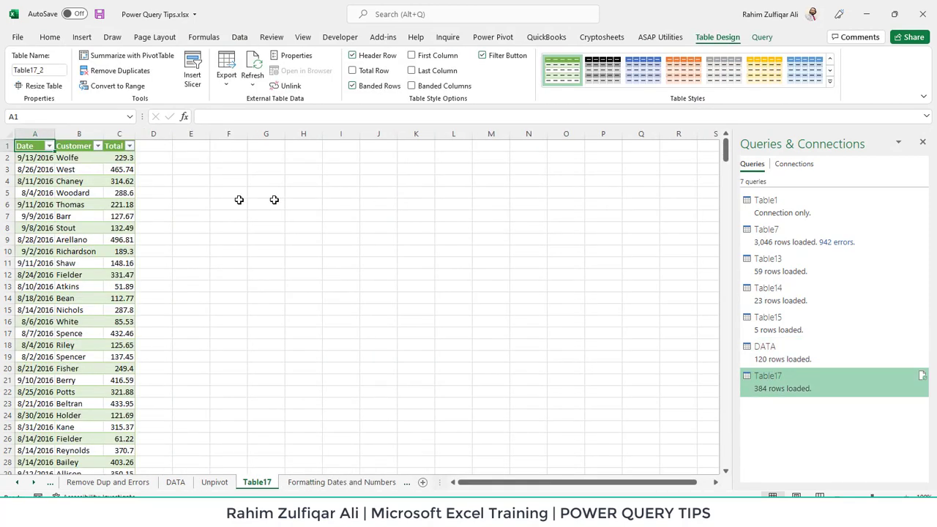
pyautogui.click(70, 192)
pyautogui.click(128, 192)
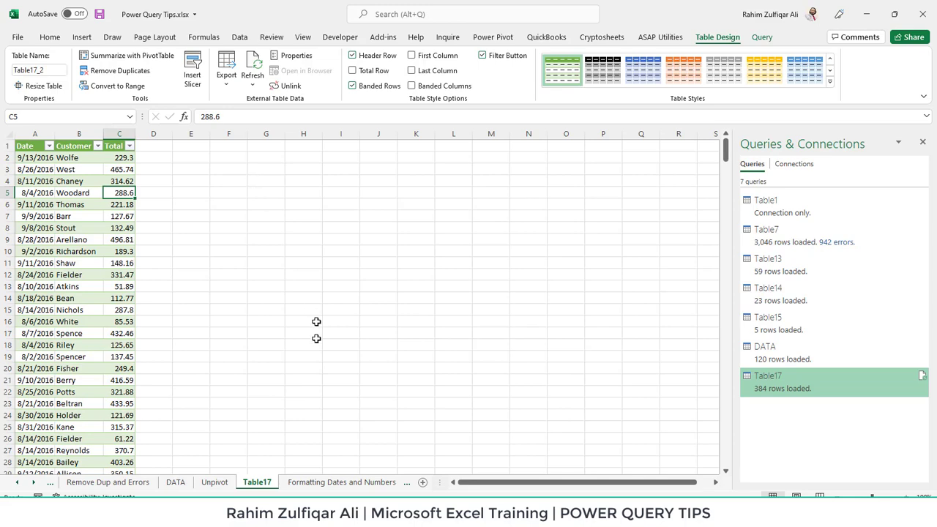
# Step: Revisit the Formatting Dates and Numbers sheet and go back through the workbook to the Table14 sheet
pyautogui.click(316, 481)
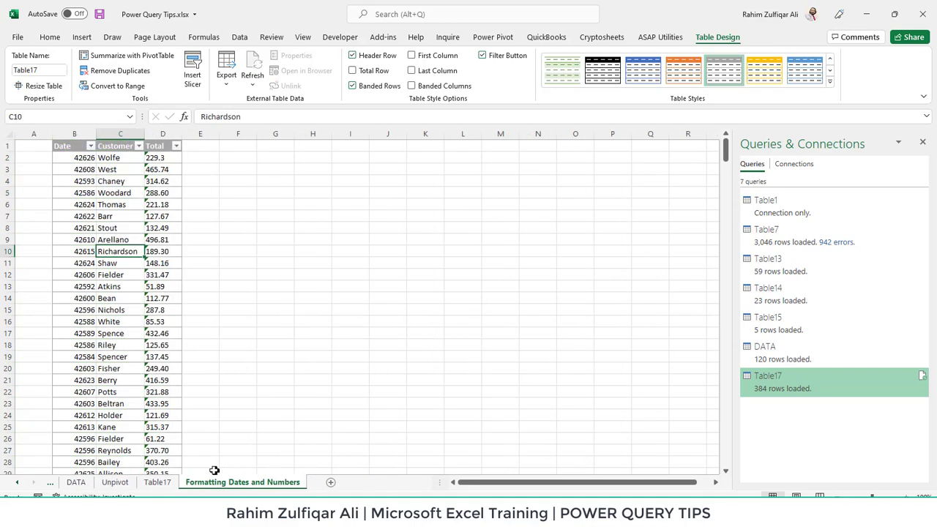
pyautogui.click(17, 482)
pyautogui.click(17, 481)
pyautogui.click(17, 482)
pyautogui.click(16, 482)
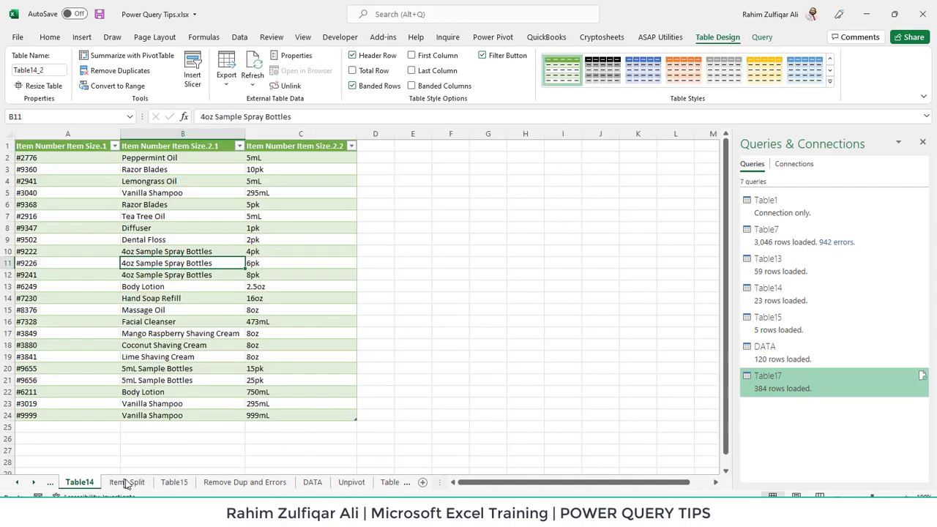